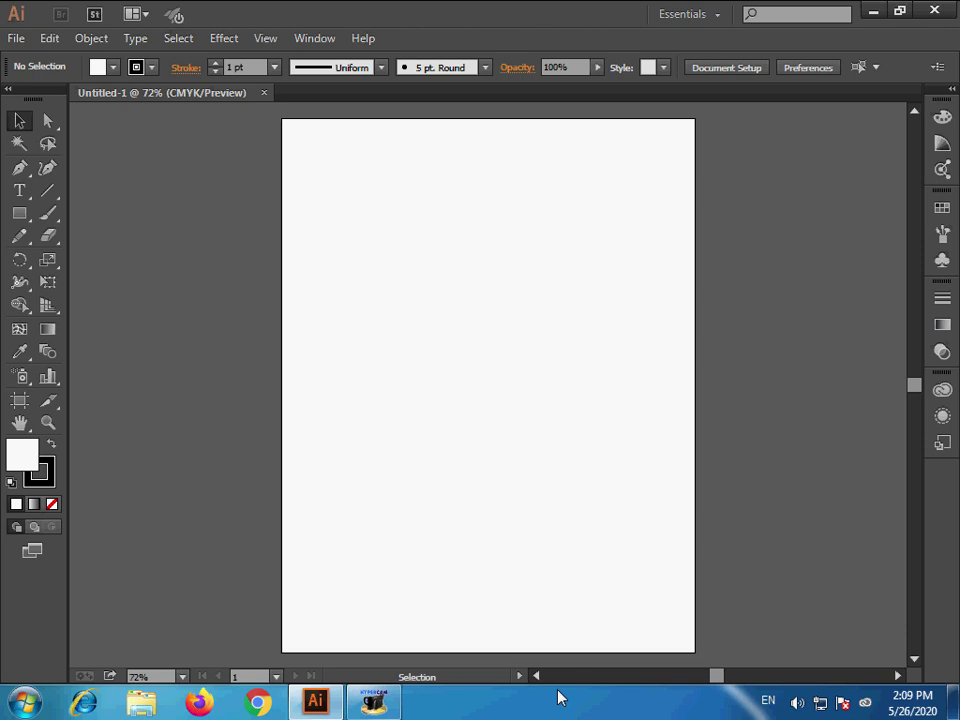
Step: Zoom the blank Untitled-1 artboard in from 72% to 150%
{"action": "left_click", "coordinate": [467, 249], "text": "ctrl"}
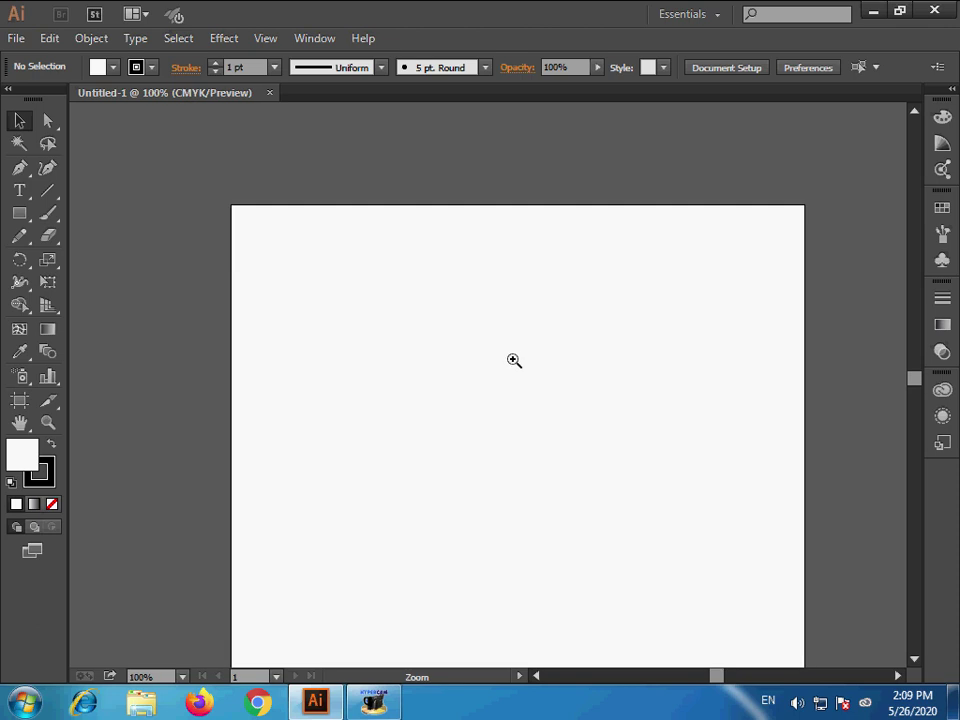
{"action": "left_click", "coordinate": [514, 360], "text": "ctrl"}
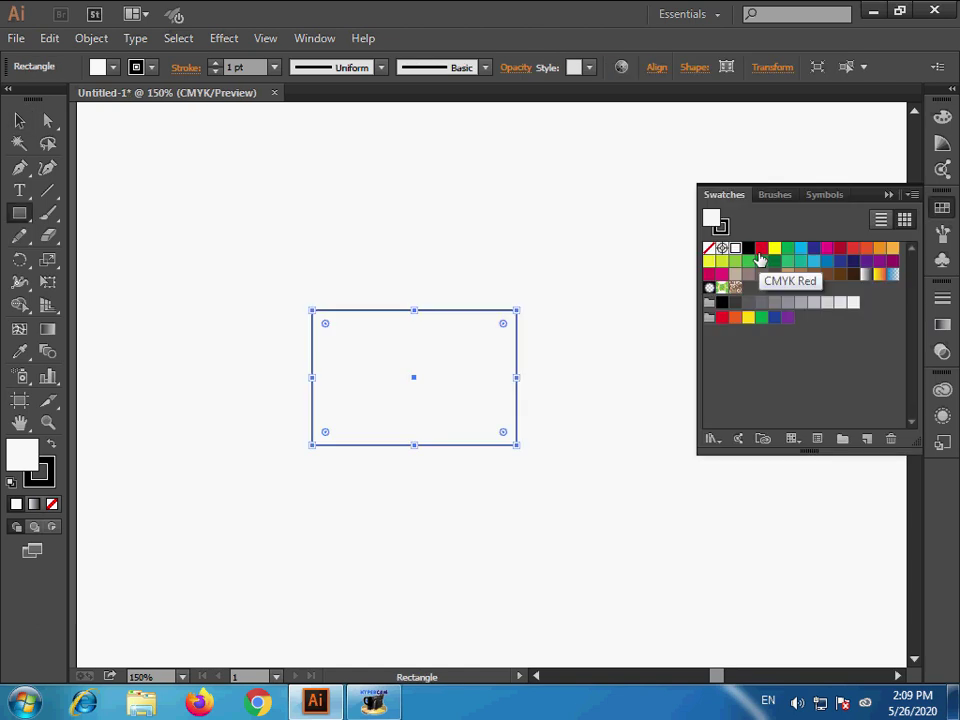
Step: Fill the first rectangle red and draw a green rectangle overlapping its lower part
{"action": "left_click", "coordinate": [761, 247]}
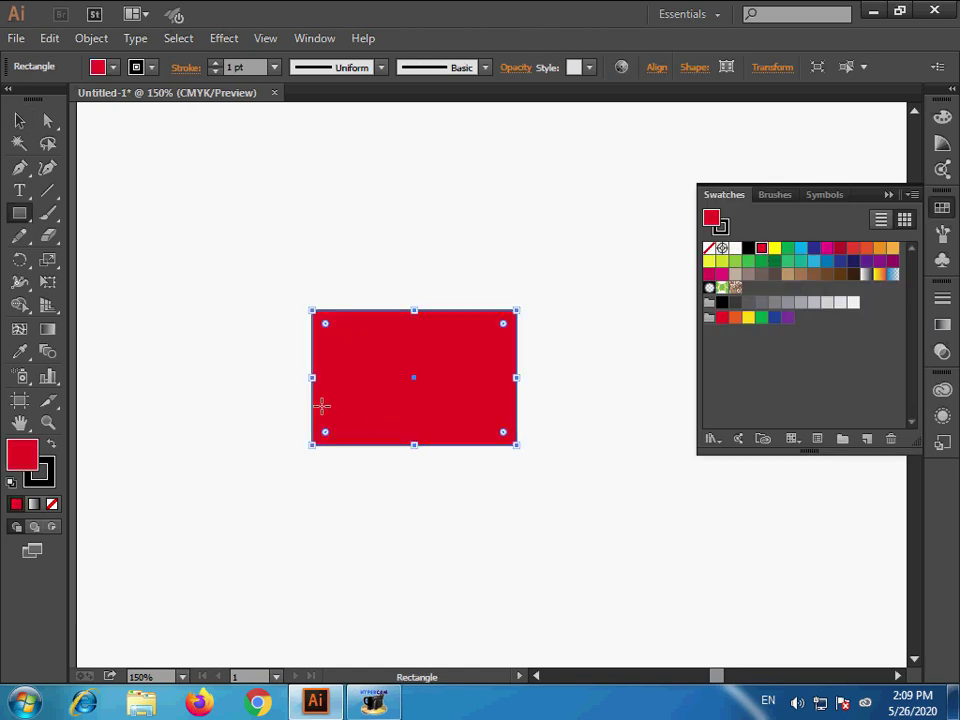
{"action": "left_click_drag", "start_coordinate": [322, 406], "coordinate": [604, 521]}
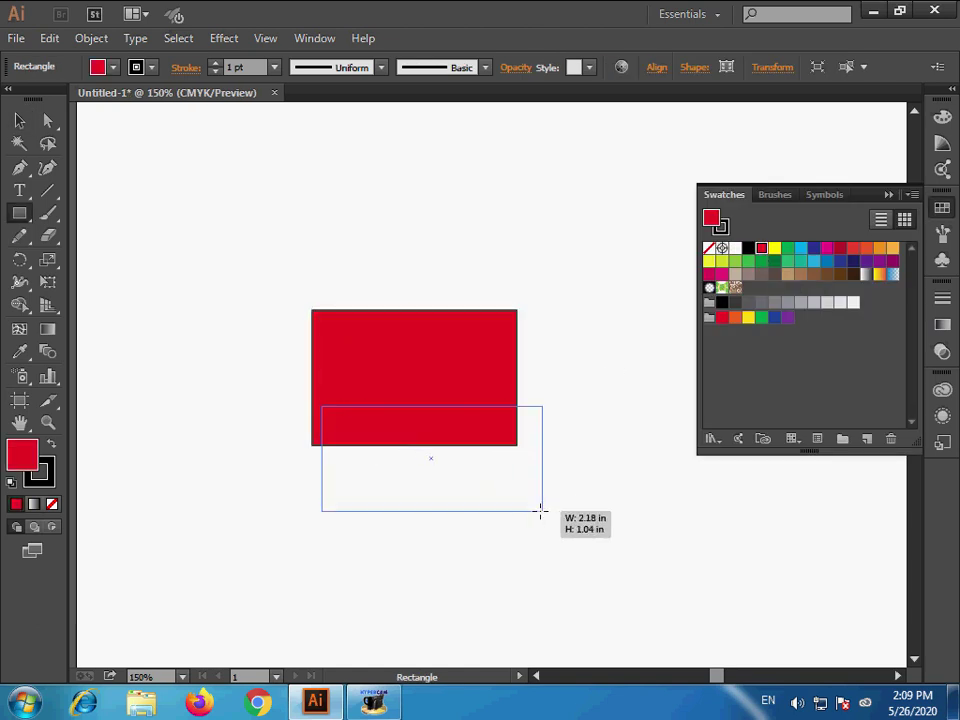
{"action": "left_click", "coordinate": [748, 261]}
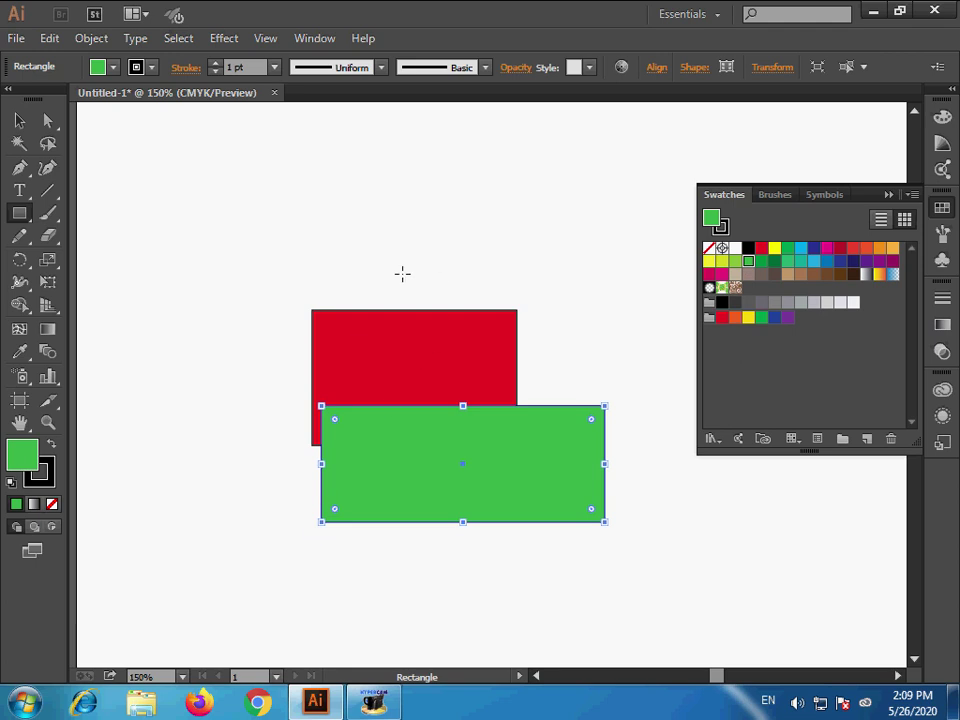
Step: Draw a yellow-filled hexagon with the Polygon tool over both rectangles
{"action": "left_click", "coordinate": [27, 218]}
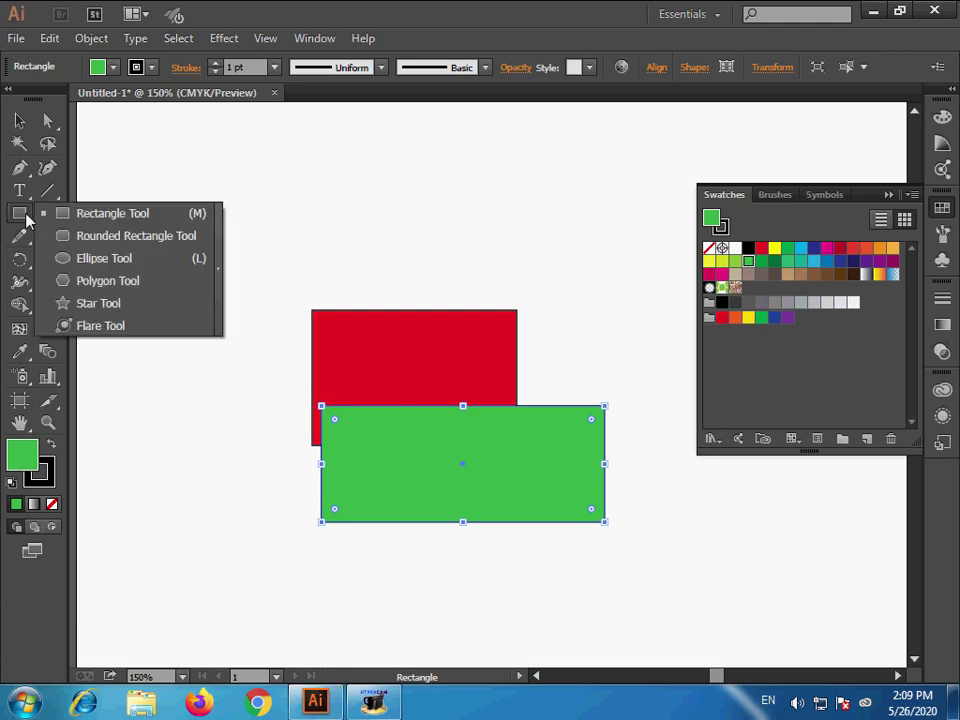
{"action": "left_click", "coordinate": [96, 281]}
{"action": "left_click_drag", "start_coordinate": [471, 349], "coordinate": [577, 387]}
{"action": "left_click", "coordinate": [774, 250]}
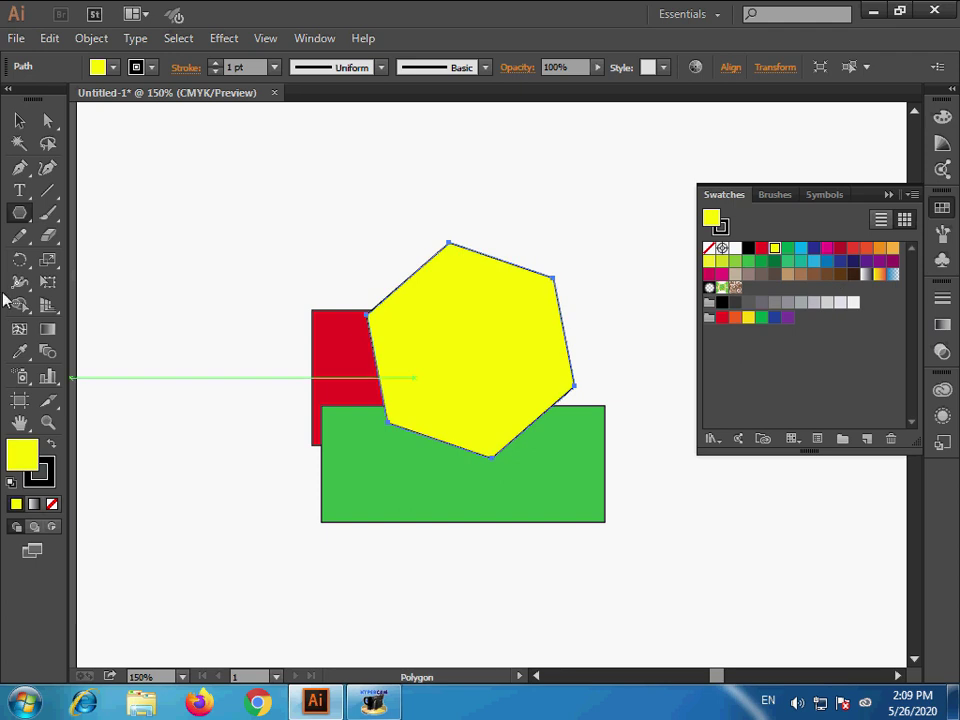
Step: Nudge the green rectangle and shift the yellow hexagon right and down
{"action": "left_click", "coordinate": [19, 120]}
{"action": "mouse_move", "coordinate": [355, 477]}
{"action": "left_mouse_down"}
{"action": "mouse_move", "coordinate": [333, 511]}
{"action": "mouse_move", "coordinate": [327, 504]}
{"action": "left_mouse_up"}
{"action": "left_click_drag", "start_coordinate": [465, 369], "coordinate": [497, 386]}
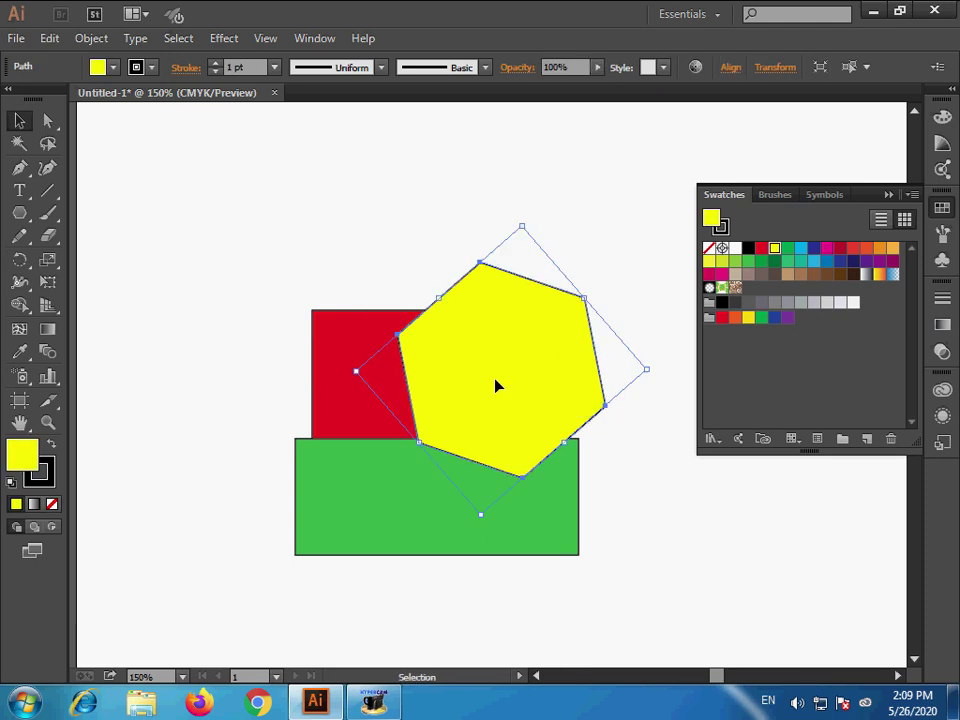
{"action": "left_click_drag", "start_coordinate": [19, 213], "coordinate": [82, 309]}
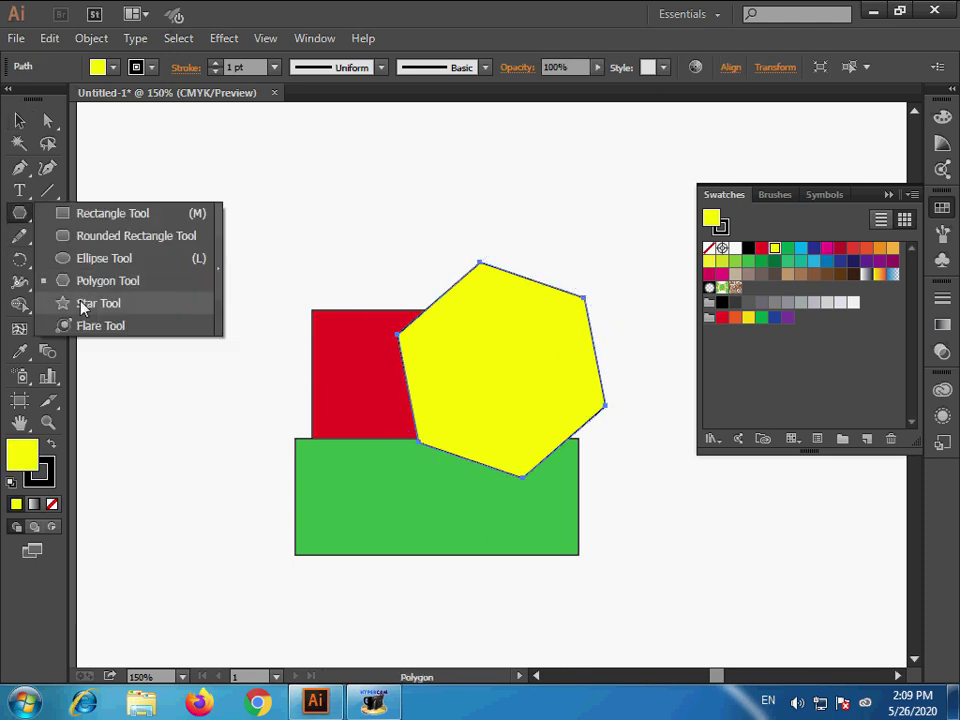
Step: Draw a five-pointed star across the shapes and set its fill to None
{"action": "left_click", "coordinate": [82, 309]}
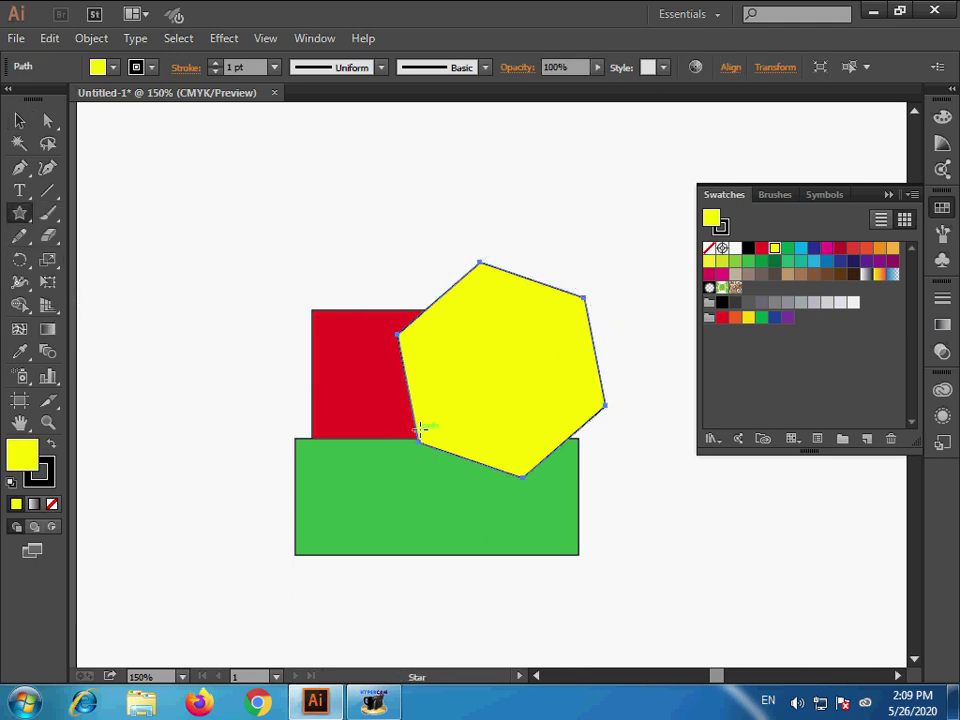
{"action": "left_click_drag", "start_coordinate": [420, 430], "coordinate": [453, 537]}
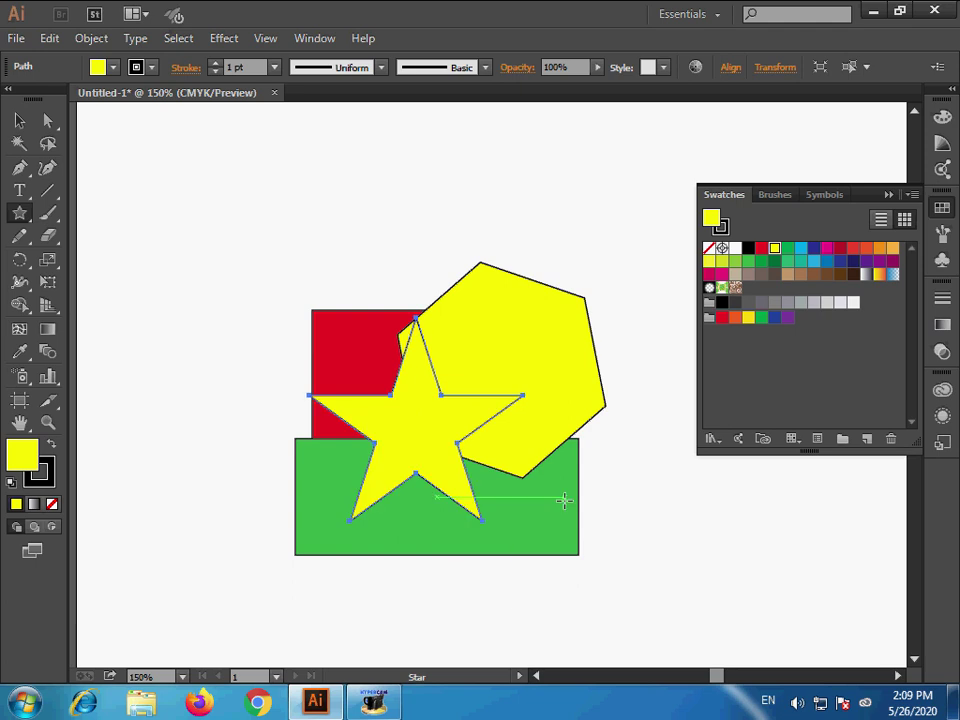
{"action": "left_click", "coordinate": [709, 248]}
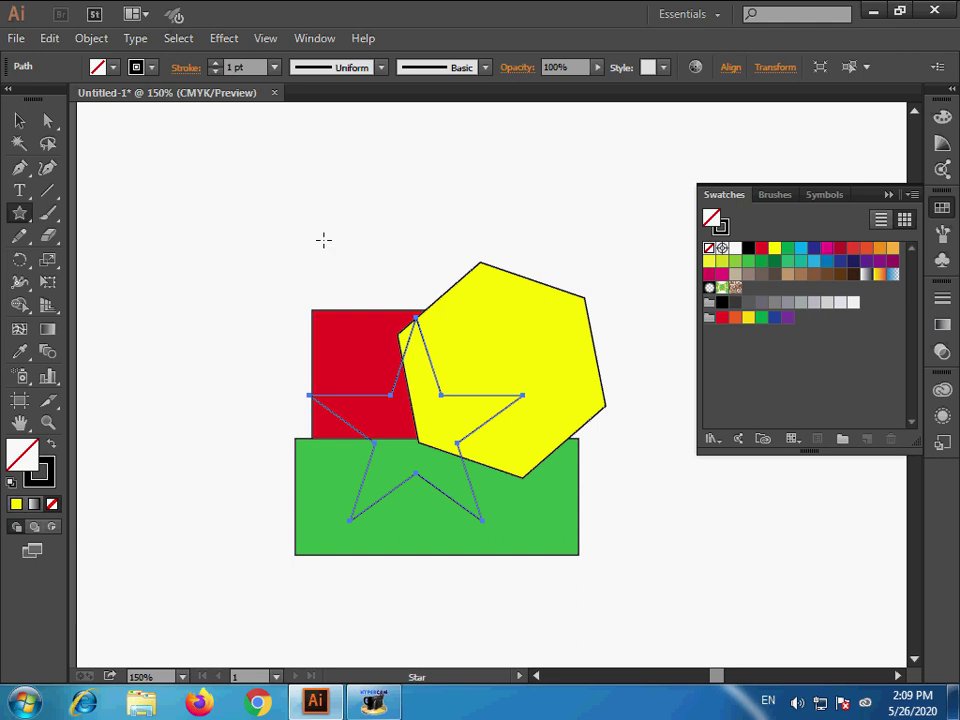
{"action": "left_click", "coordinate": [19, 120]}
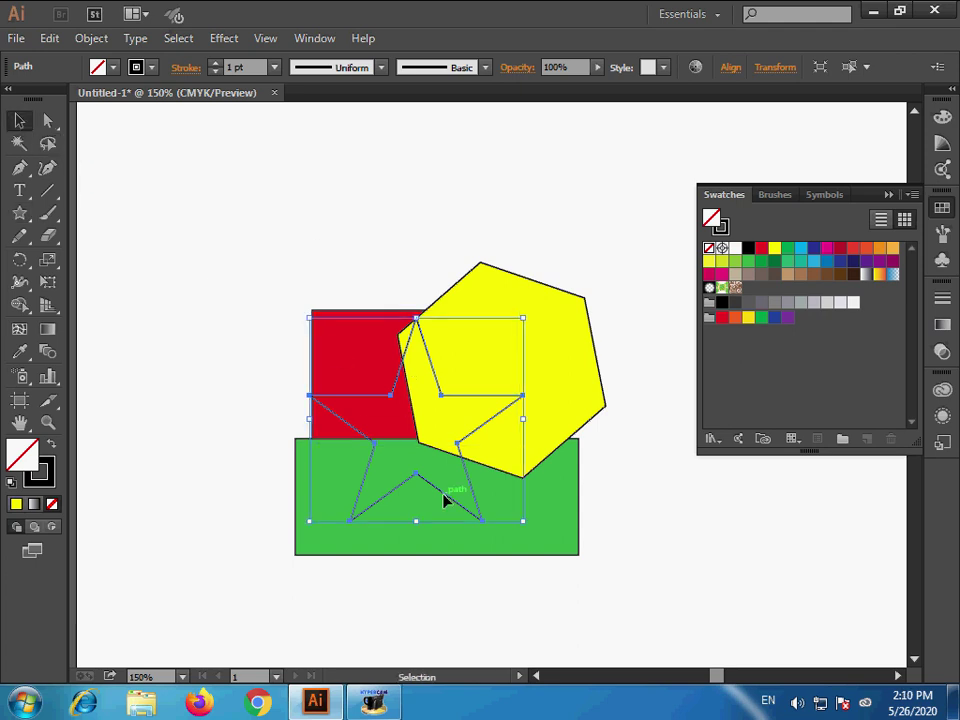
Step: Nudge the star outline right and down, briefly opening and dismissing the Object menu
{"action": "left_click_drag", "start_coordinate": [448, 503], "coordinate": [462, 508]}
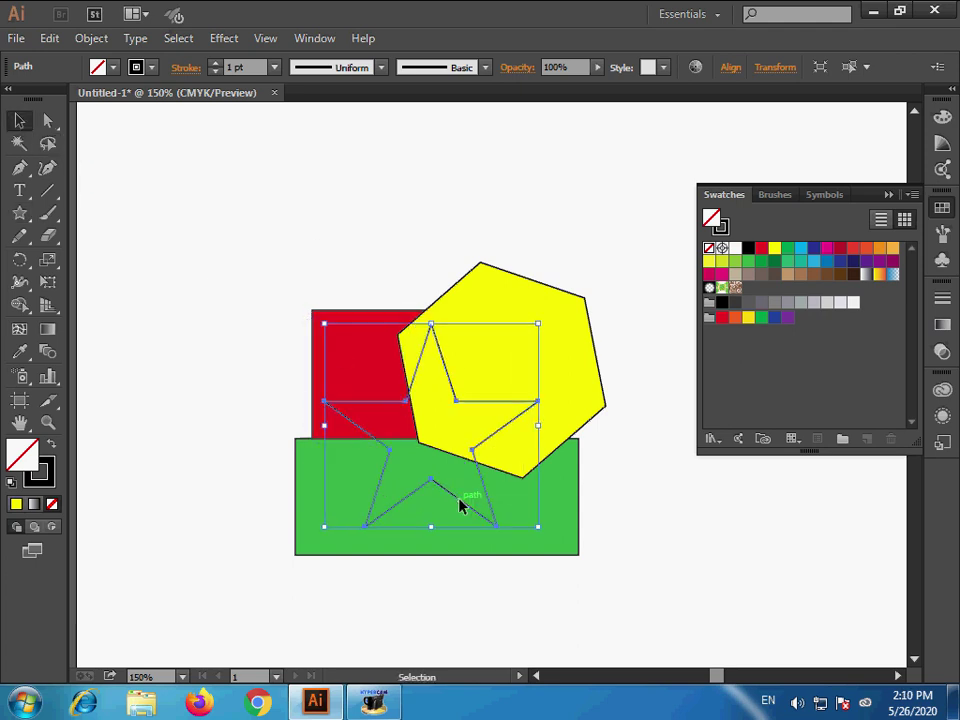
{"action": "left_click", "coordinate": [90, 40]}
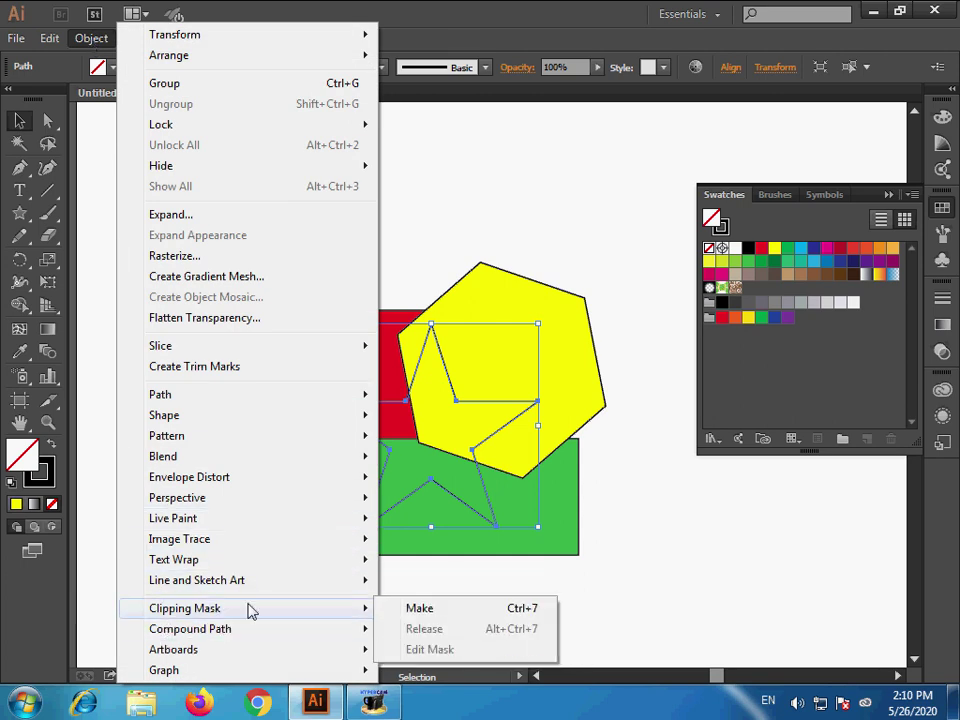
{"action": "mouse_move", "coordinate": [185, 608]}
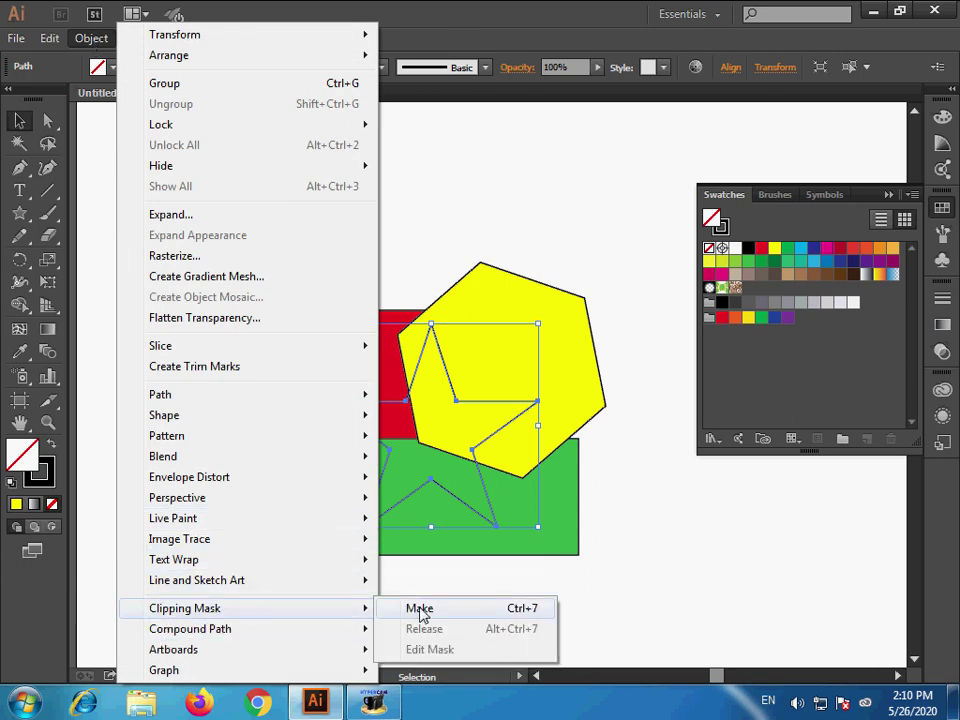
{"action": "left_click", "coordinate": [447, 592]}
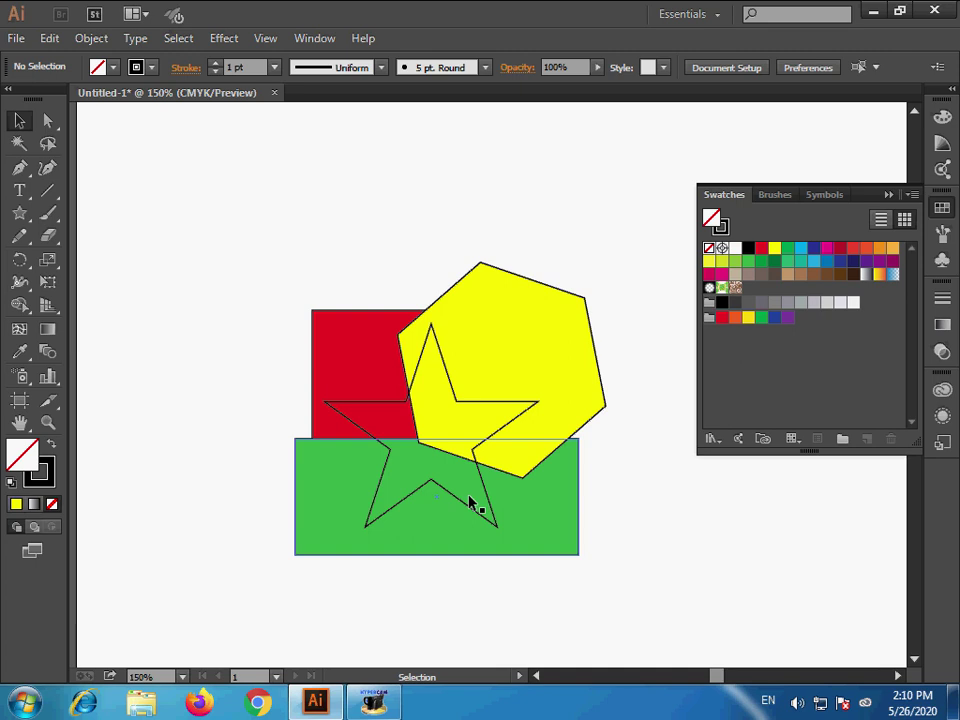
Step: Marquee-select the star and coloured shapes and apply Object > Clipping Mask > Make
{"action": "left_click_drag", "start_coordinate": [514, 311], "coordinate": [397, 471]}
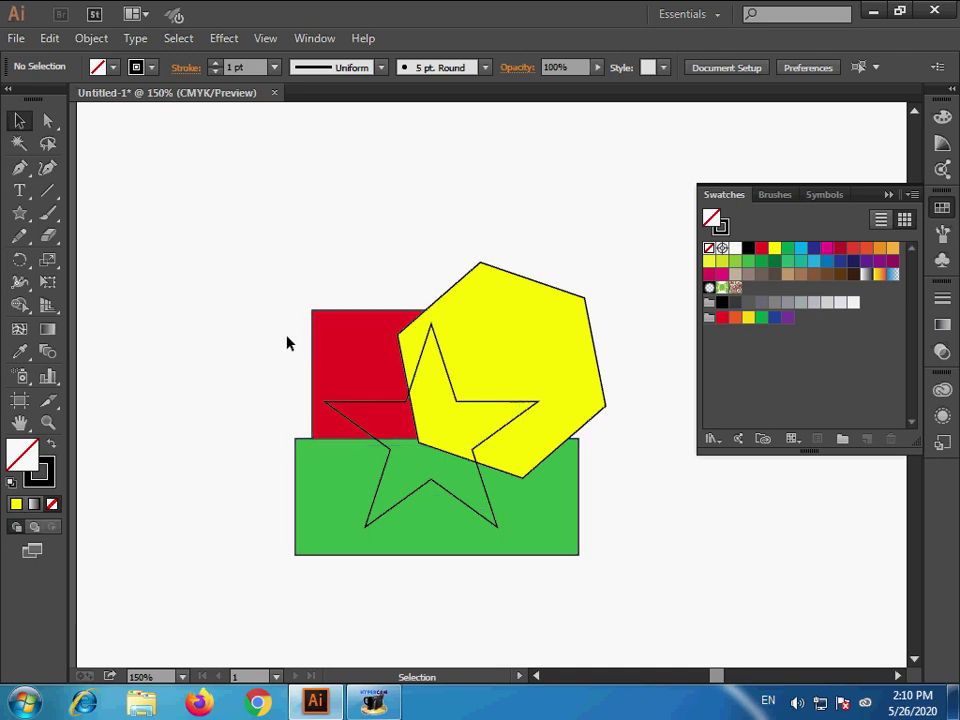
{"action": "left_click_drag", "start_coordinate": [278, 334], "coordinate": [558, 565]}
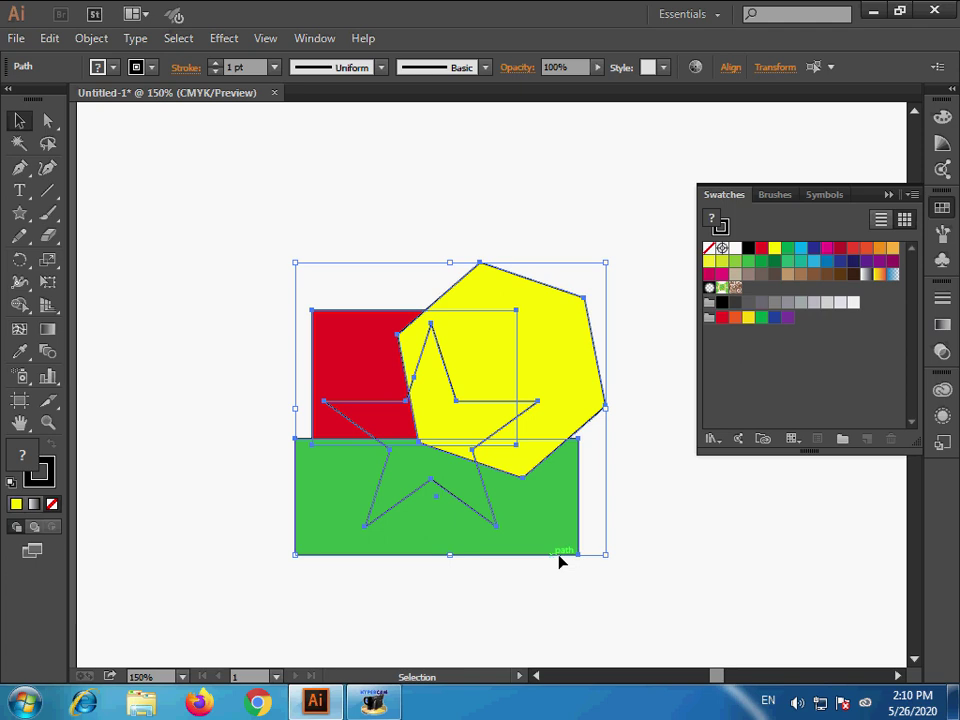
{"action": "left_click", "coordinate": [91, 40]}
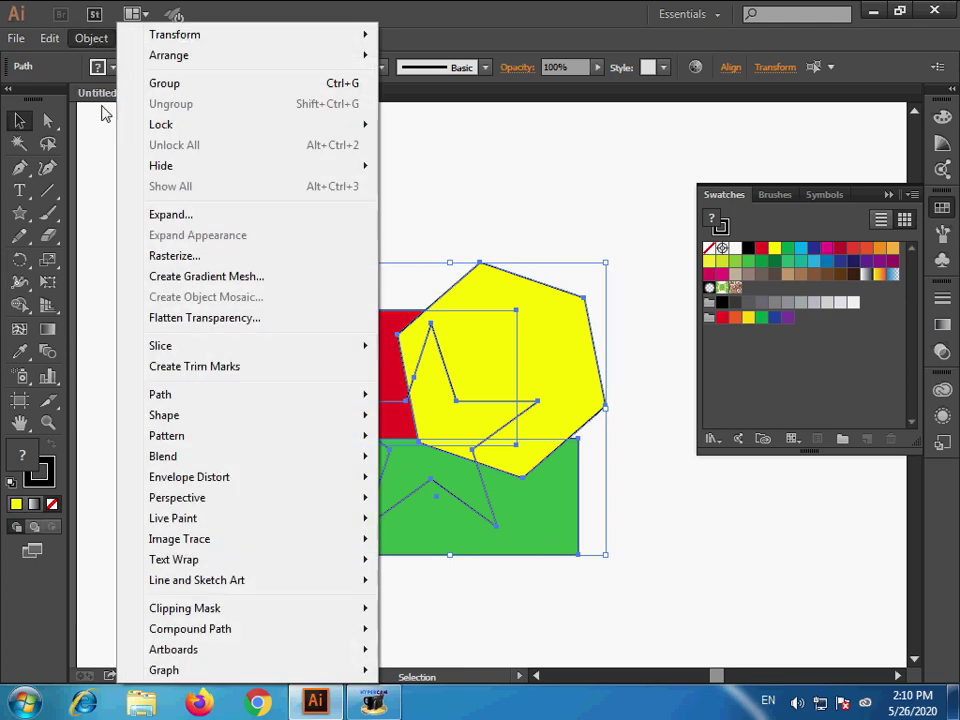
{"action": "mouse_move", "coordinate": [185, 608]}
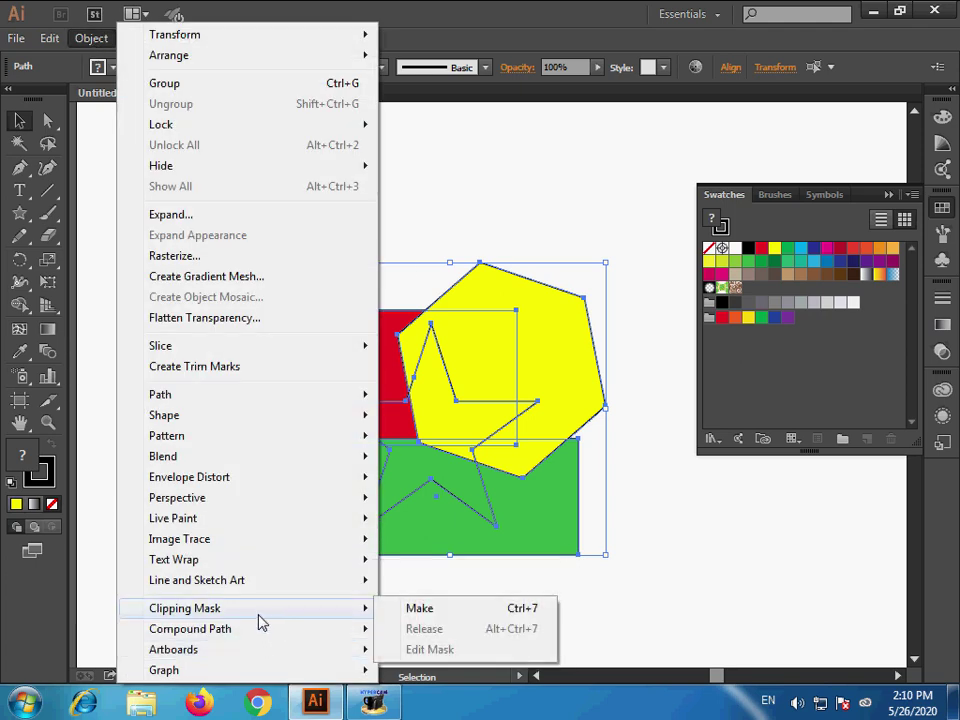
{"action": "left_click", "coordinate": [420, 621]}
{"action": "left_click", "coordinate": [478, 545]}
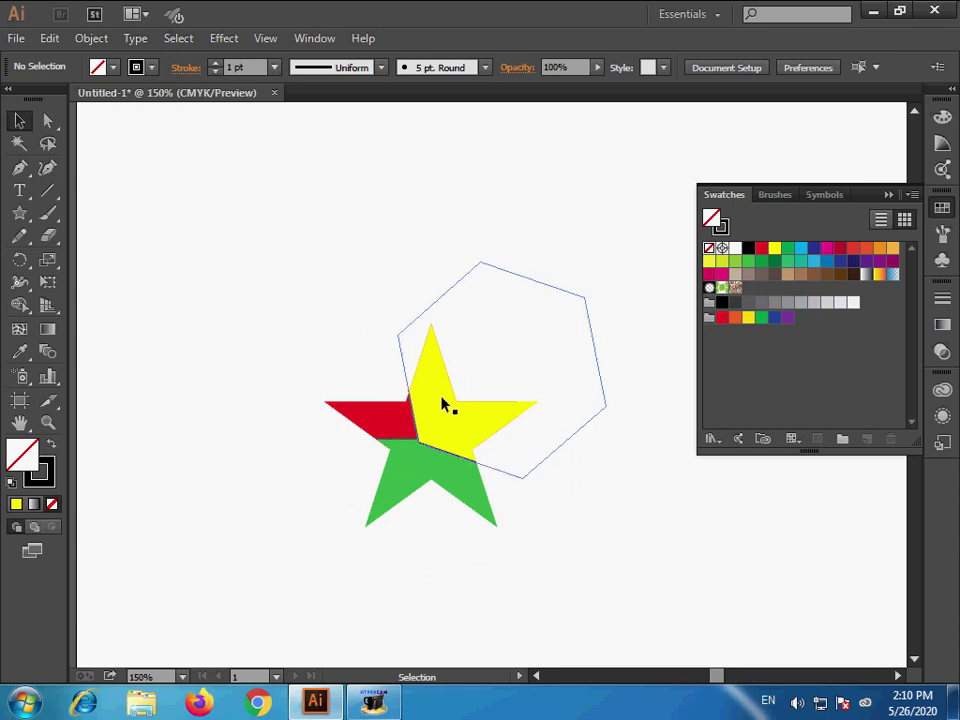
{"action": "left_click", "coordinate": [405, 443]}
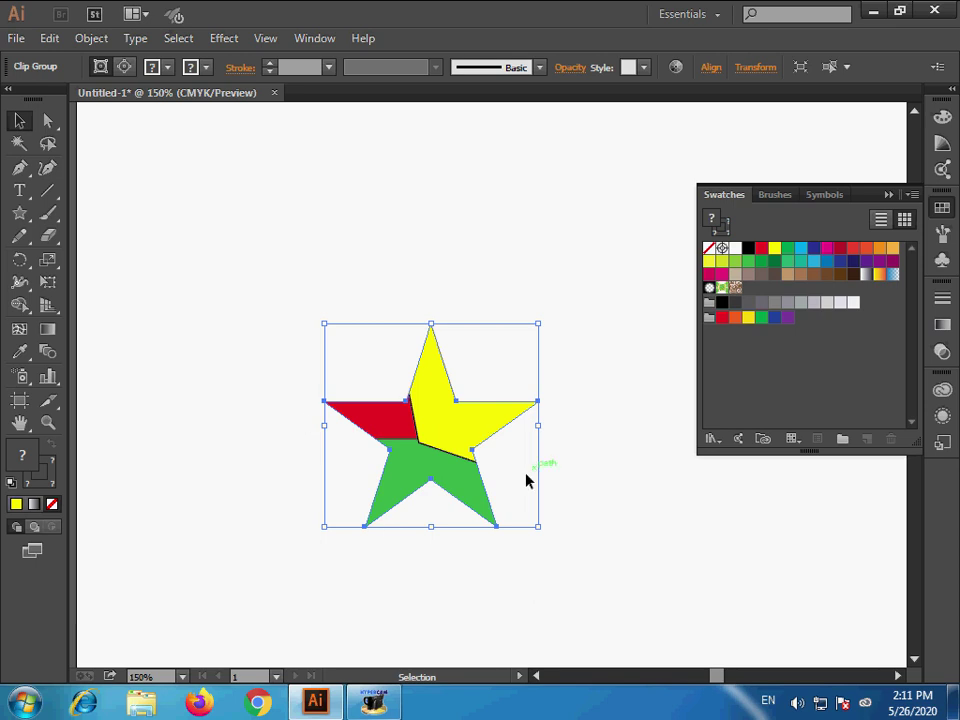
Step: Set the clipped star's stroke to Black, then zoom in and nudge it left
{"action": "left_click", "coordinate": [204, 68]}
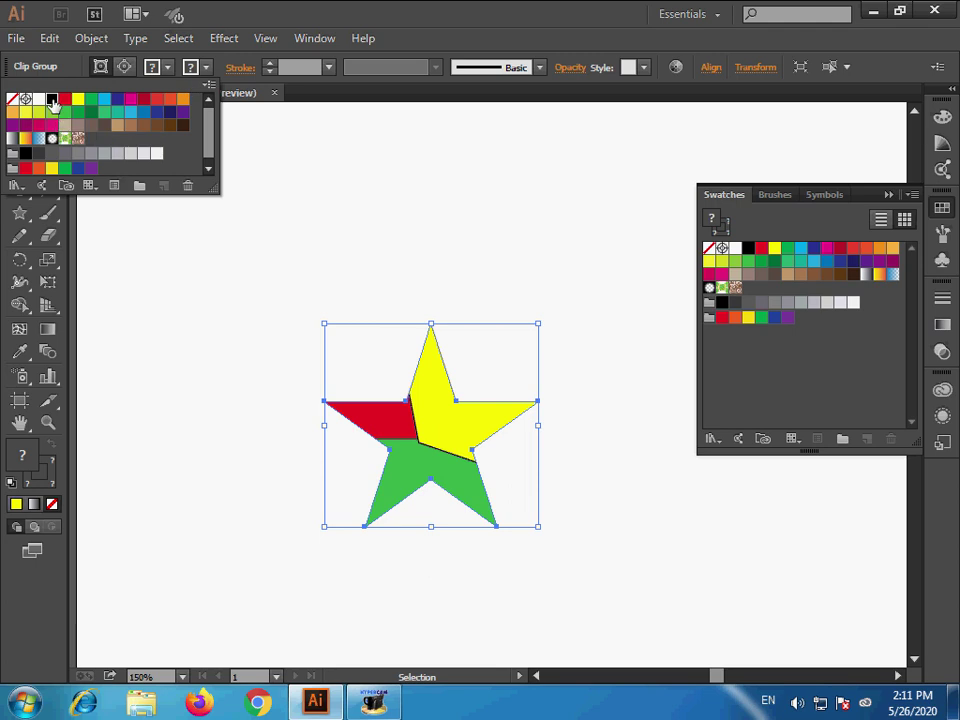
{"action": "left_click", "coordinate": [51, 99]}
{"action": "left_click", "coordinate": [254, 307]}
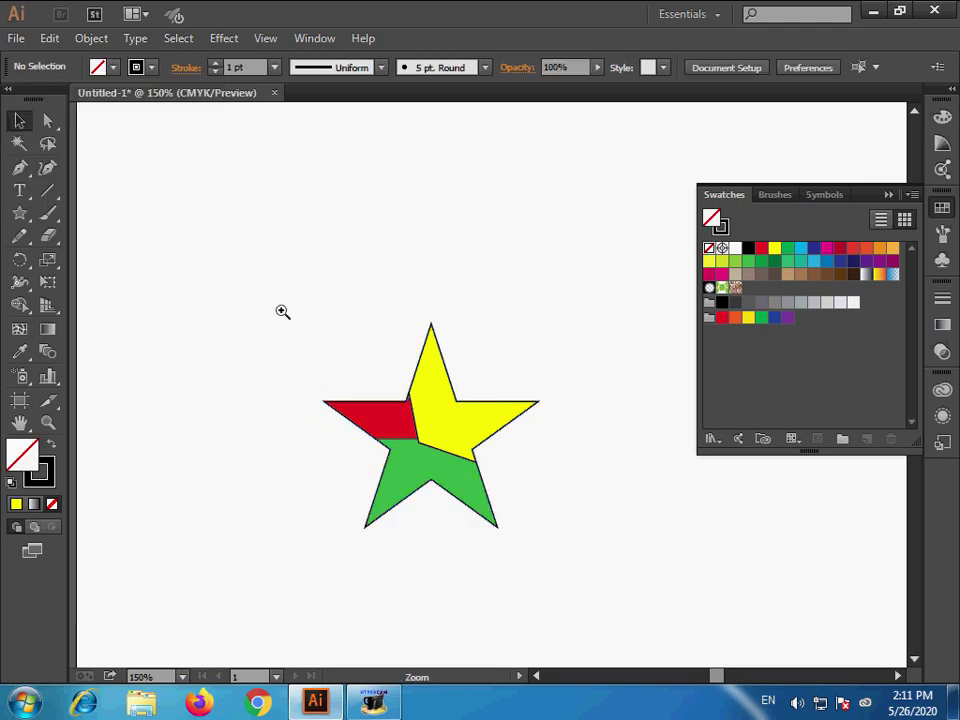
{"action": "left_click_drag", "start_coordinate": [276, 296], "coordinate": [628, 561]}
{"action": "left_click_drag", "start_coordinate": [427, 497], "coordinate": [405, 497]}
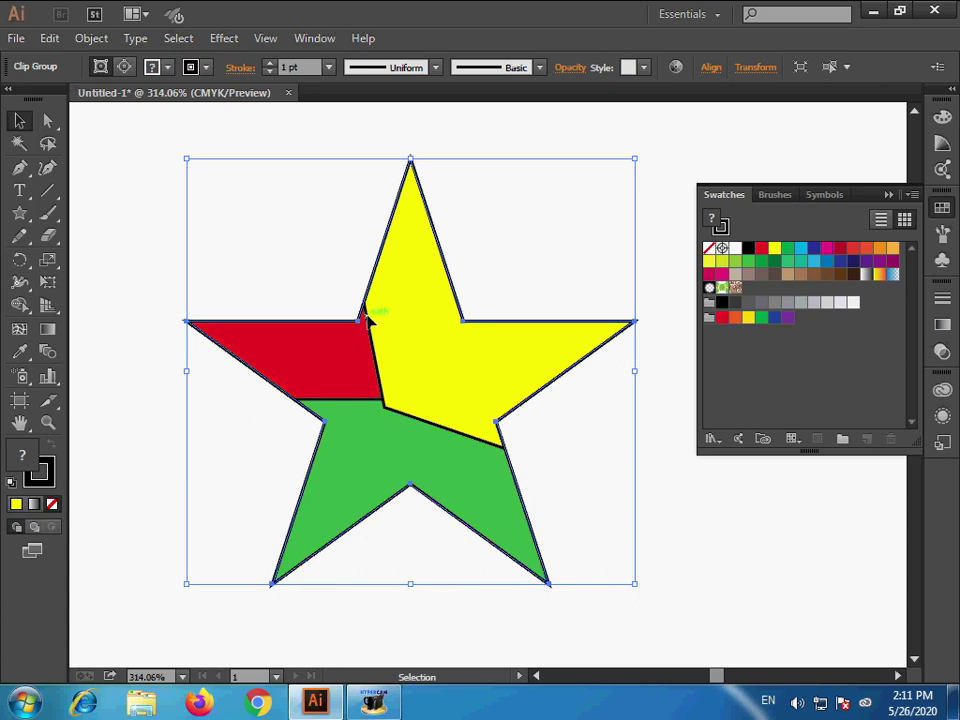
Step: Release the clipping mask and reposition the yellow hexagon, green and red rectangles
{"action": "left_click", "coordinate": [88, 42]}
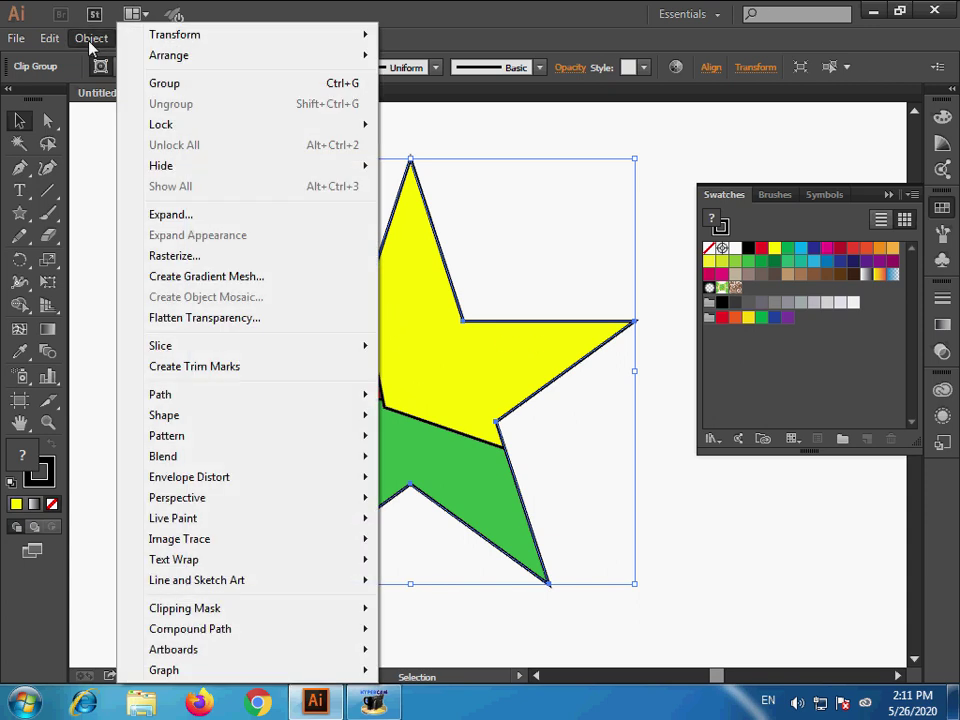
{"action": "mouse_move", "coordinate": [185, 608]}
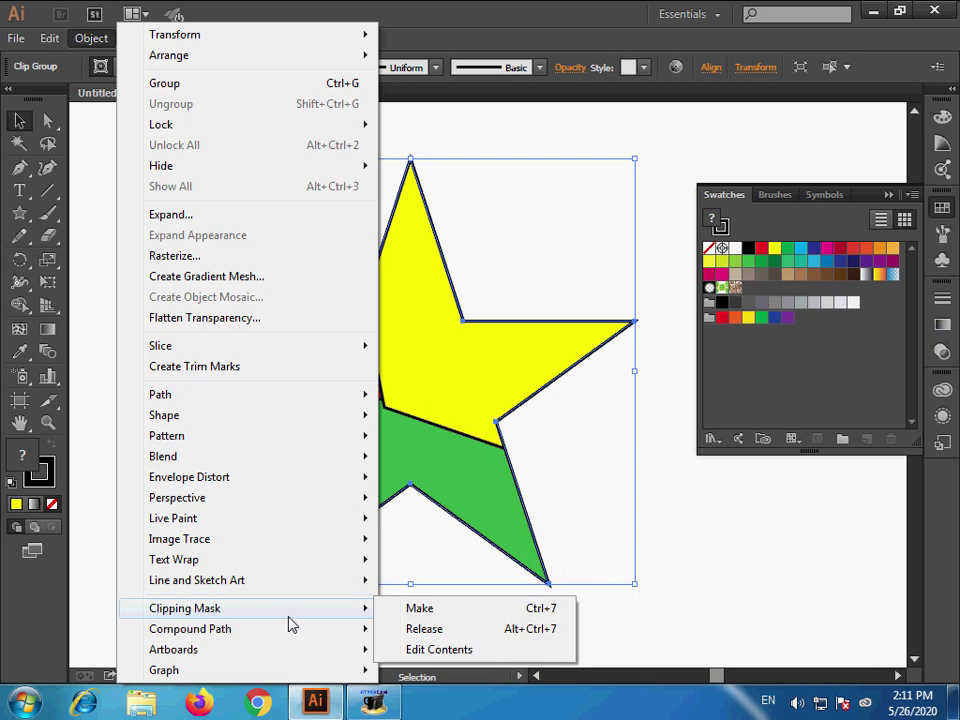
{"action": "left_click", "coordinate": [460, 633]}
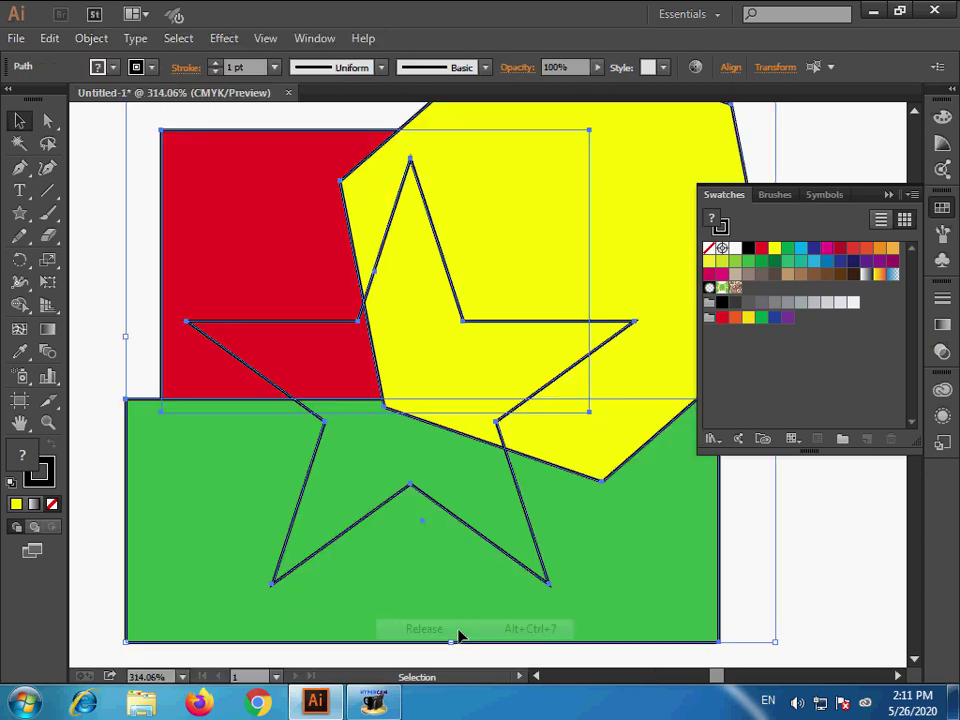
{"action": "left_click", "coordinate": [823, 570]}
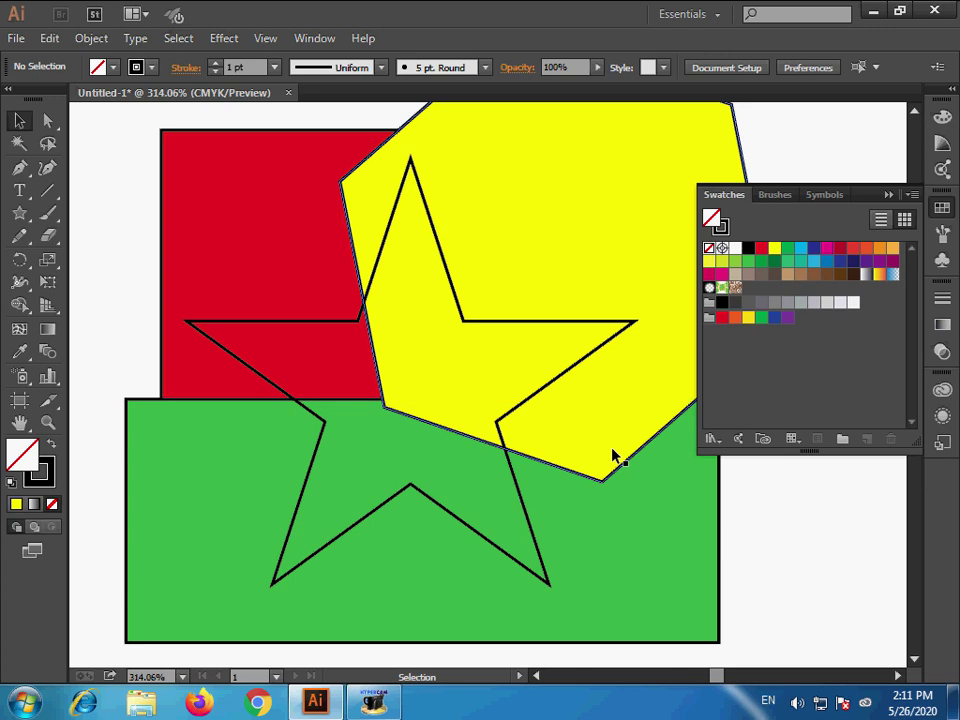
{"action": "left_click_drag", "start_coordinate": [614, 456], "coordinate": [626, 444]}
{"action": "left_click_drag", "start_coordinate": [615, 536], "coordinate": [614, 582]}
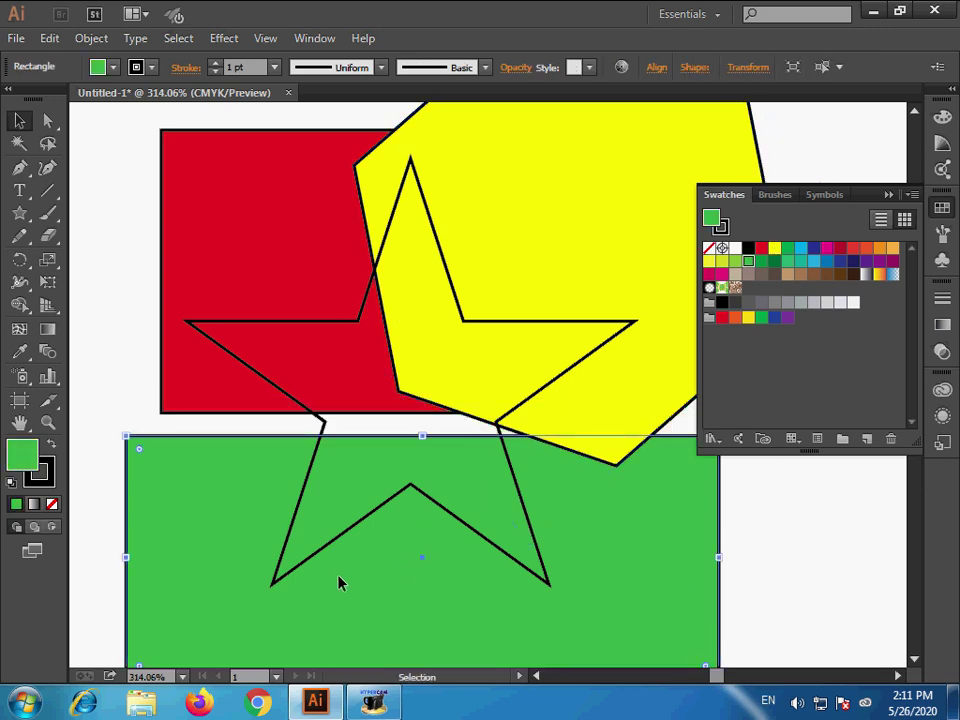
{"action": "left_click_drag", "start_coordinate": [340, 583], "coordinate": [321, 564]}
{"action": "left_click_drag", "start_coordinate": [221, 396], "coordinate": [221, 413]}
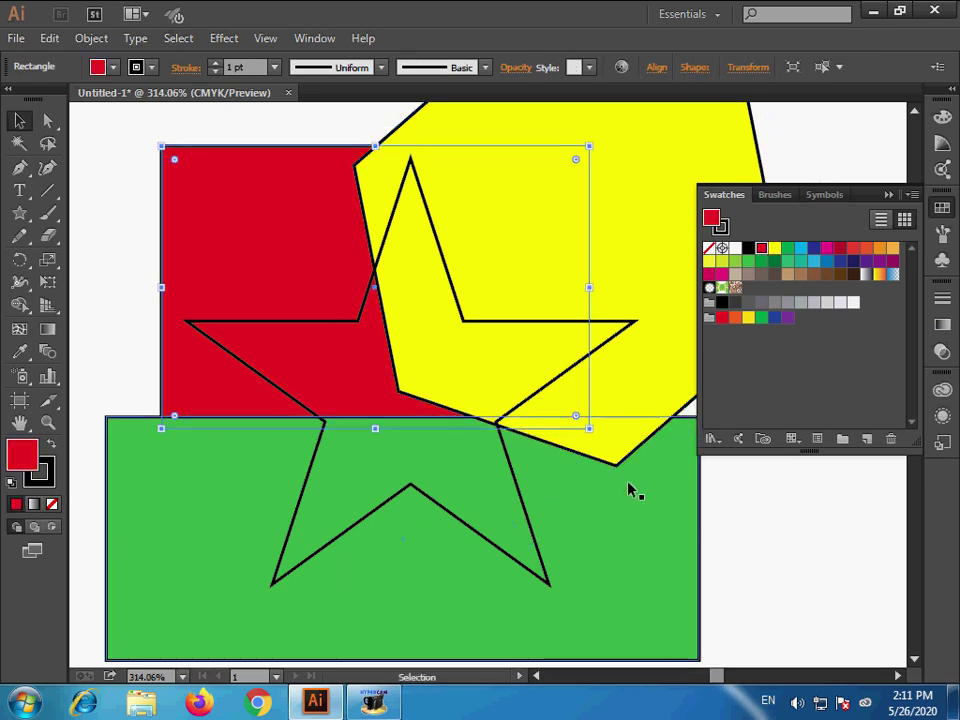
Step: Select all shapes with the star, make a clipping mask again, then deselect
{"action": "scroll", "coordinate": [470, 358], "scroll_direction": "down", "scroll_amount": 1}
{"action": "scroll", "coordinate": [500, 390], "scroll_direction": "down", "scroll_amount": 1}
{"action": "scroll", "coordinate": [535, 430], "scroll_direction": "down", "scroll_amount": 1}
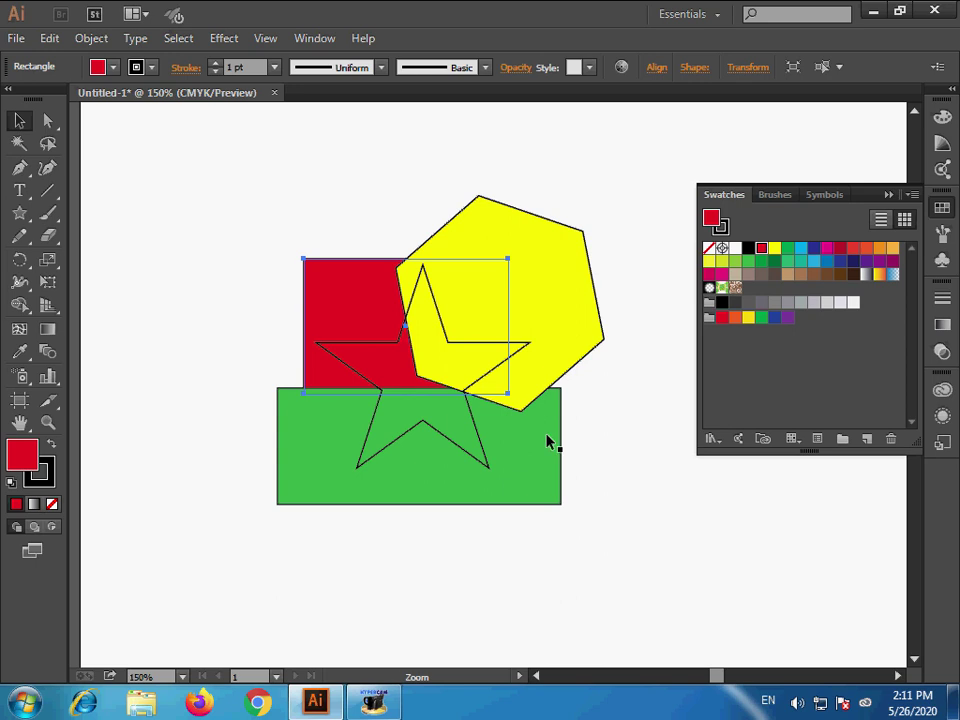
{"action": "left_click_drag", "start_coordinate": [249, 259], "coordinate": [589, 489]}
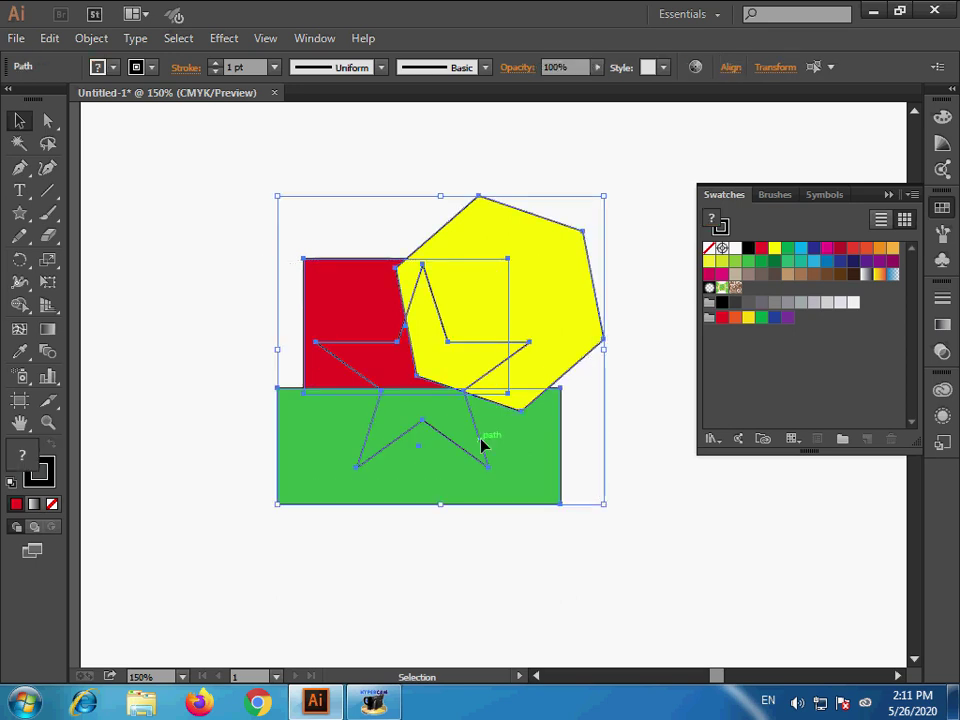
{"action": "right_click", "coordinate": [443, 424]}
{"action": "left_click", "coordinate": [548, 294]}
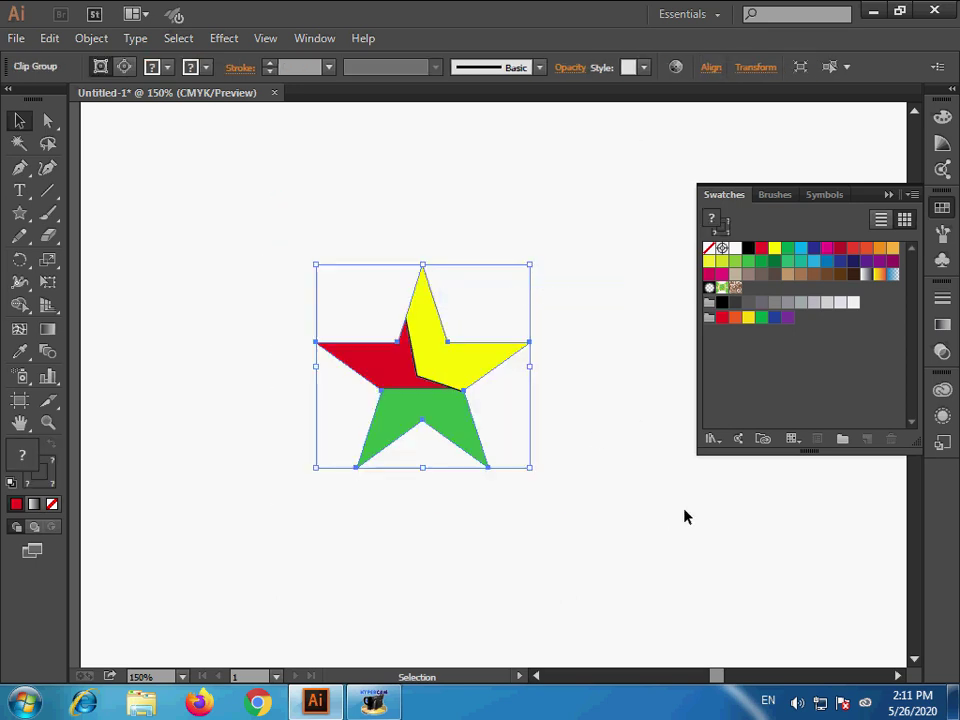
{"action": "left_click", "coordinate": [684, 516]}
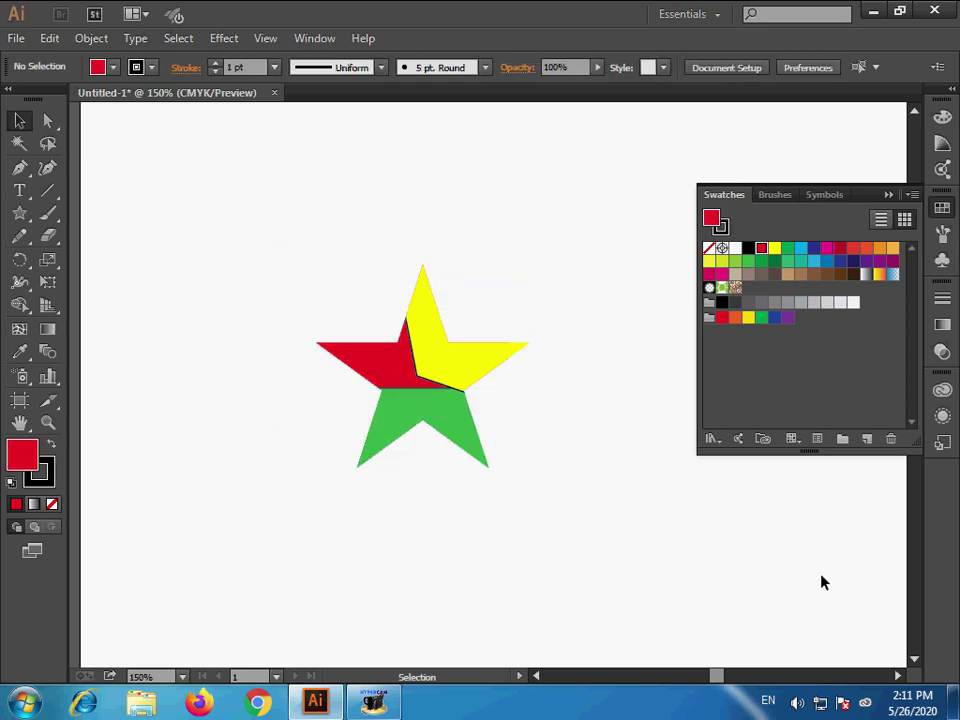
Step: Move the star to the lower right and draw a large red rectangle centre-page
{"action": "left_click_drag", "start_coordinate": [422, 428], "coordinate": [815, 578]}
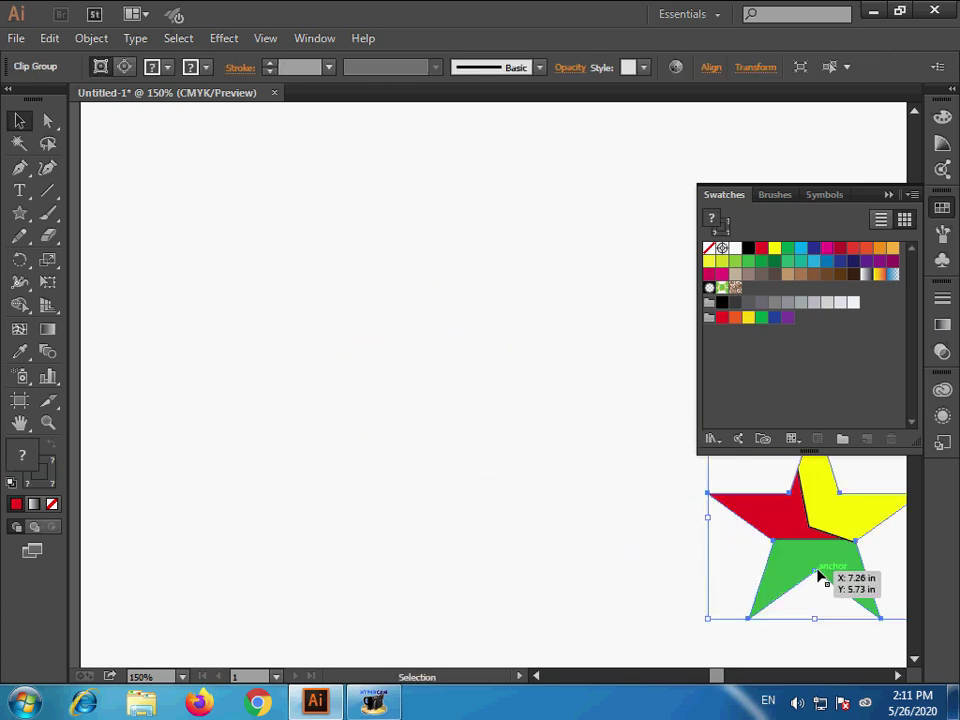
{"action": "key", "text": "m"}
{"action": "left_click_drag", "start_coordinate": [291, 281], "coordinate": [622, 547]}
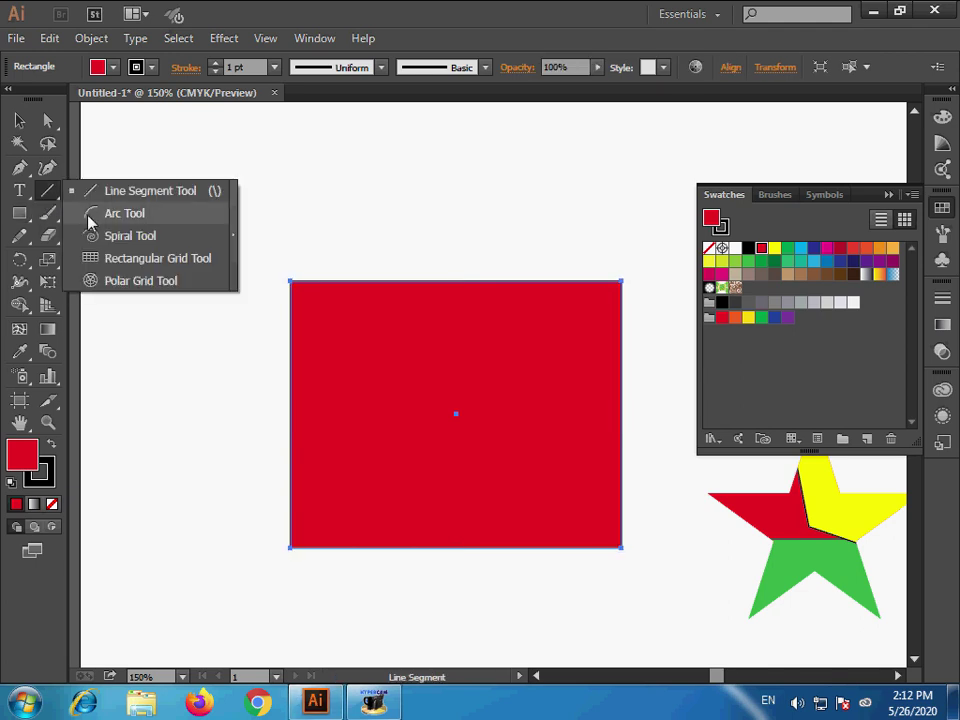
Step: Draw a spiral with the Spiral tool, shrink it and place it below the red rectangle
{"action": "left_click_drag", "start_coordinate": [46, 190], "coordinate": [110, 236]}
{"action": "mouse_move", "coordinate": [155, 335]}
{"action": "left_mouse_down"}
{"action": "mouse_move", "coordinate": [196, 548]}
{"action": "mouse_move", "coordinate": [108, 494]}
{"action": "mouse_move", "coordinate": [118, 416]}
{"action": "left_mouse_up"}
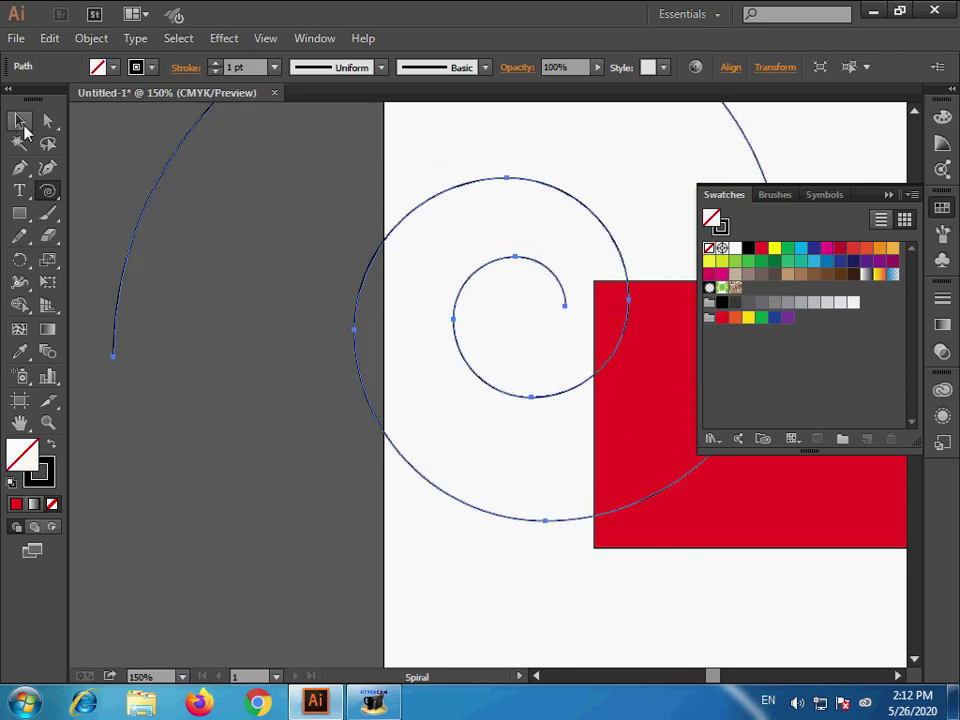
{"action": "left_click", "coordinate": [19, 121]}
{"action": "left_click_drag", "start_coordinate": [467, 369], "coordinate": [589, 576]}
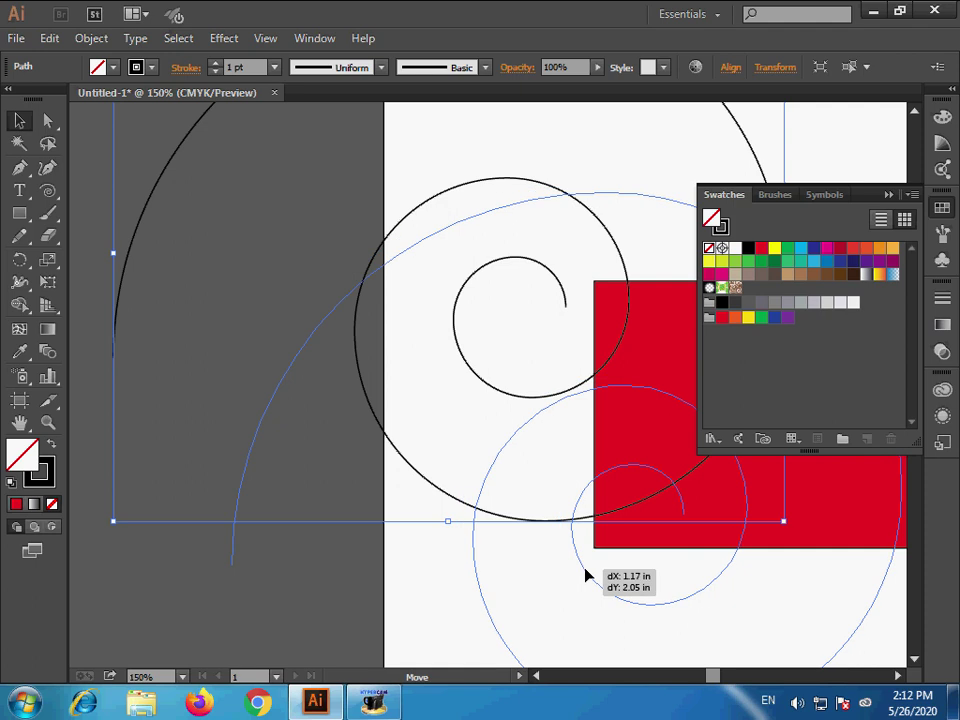
{"action": "left_click", "coordinate": [562, 545], "text": "ctrl+alt"}
{"action": "left_click", "coordinate": [548, 527], "text": "ctrl+alt"}
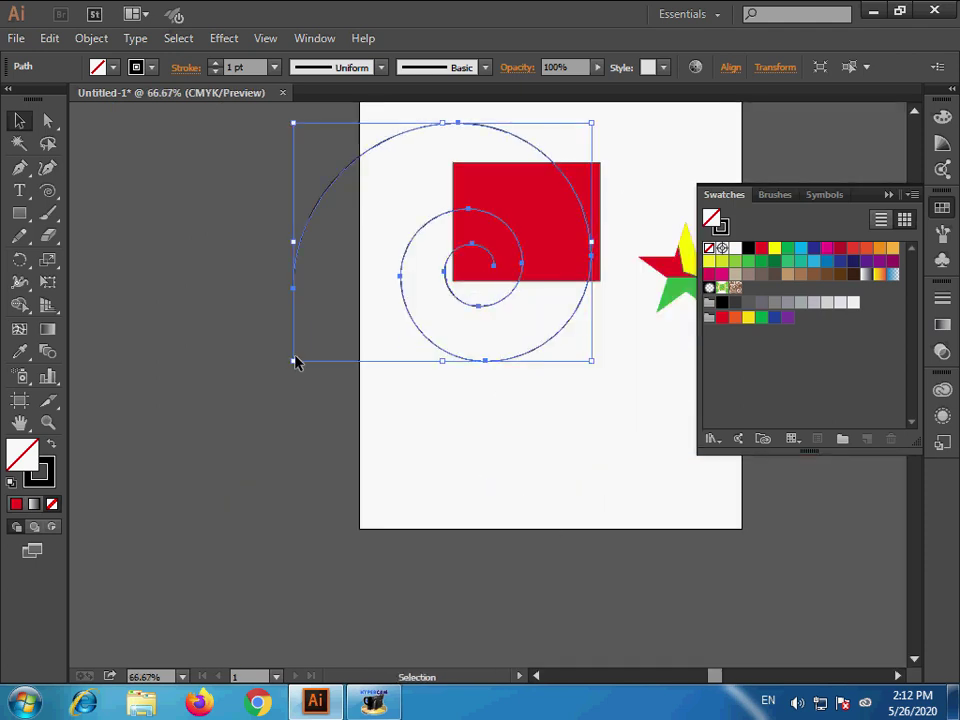
{"action": "left_click_drag", "start_coordinate": [292, 360], "coordinate": [500, 240]}
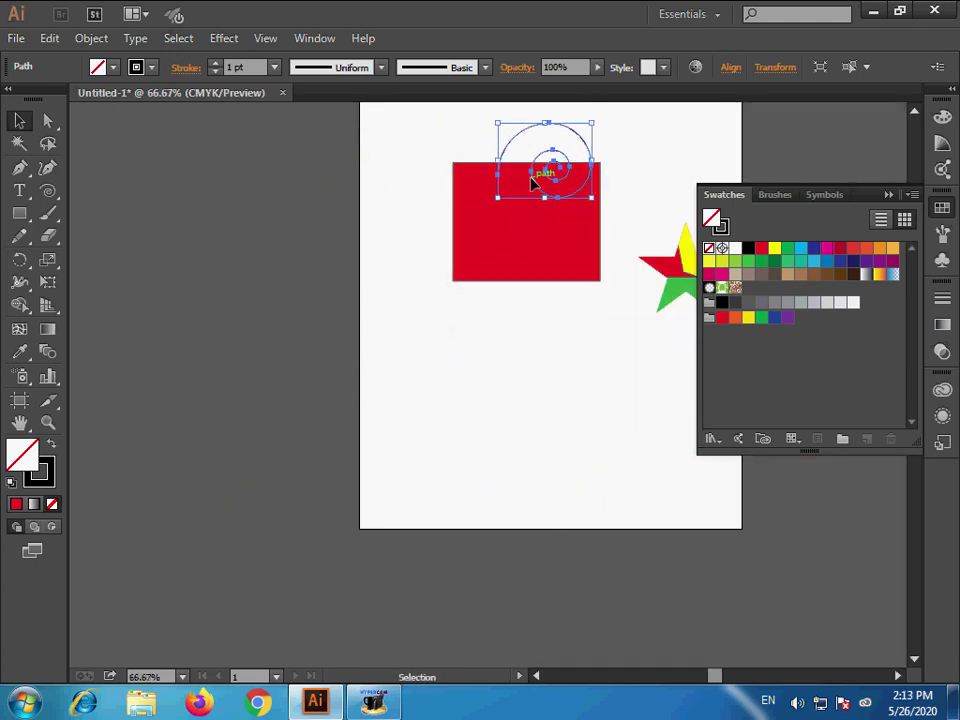
{"action": "left_click_drag", "start_coordinate": [533, 180], "coordinate": [549, 412]}
Step: Zoom in and extend the spiral's open end with a straight vertical Pen-tool stem
{"action": "key", "text": "z"}
{"action": "left_click_drag", "start_coordinate": [371, 294], "coordinate": [797, 563]}
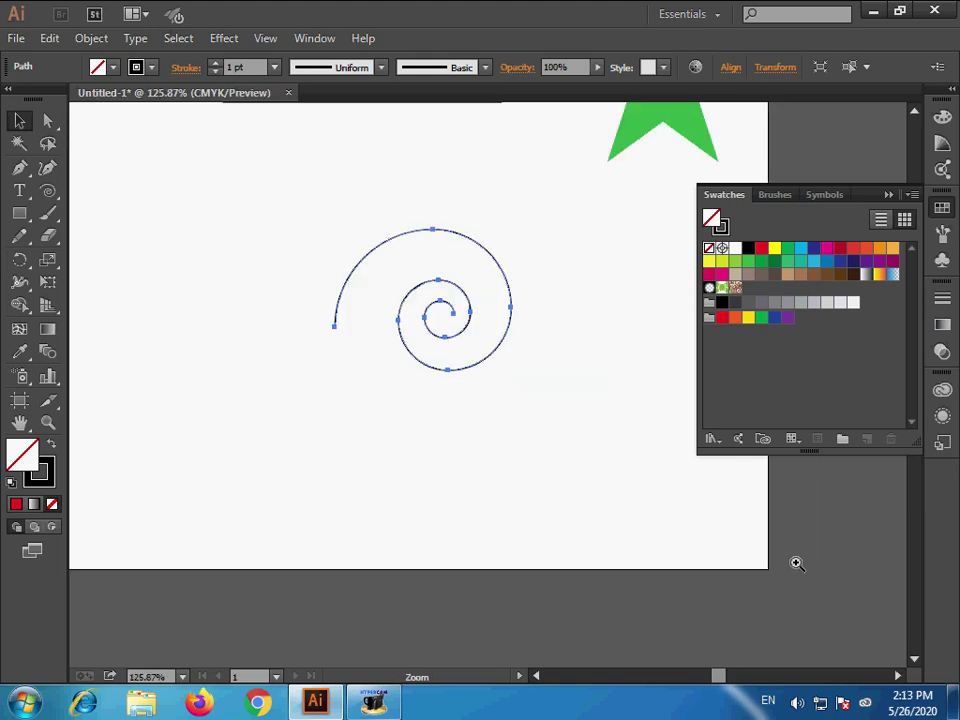
{"action": "key", "text": "v"}
{"action": "left_click", "coordinate": [19, 167]}
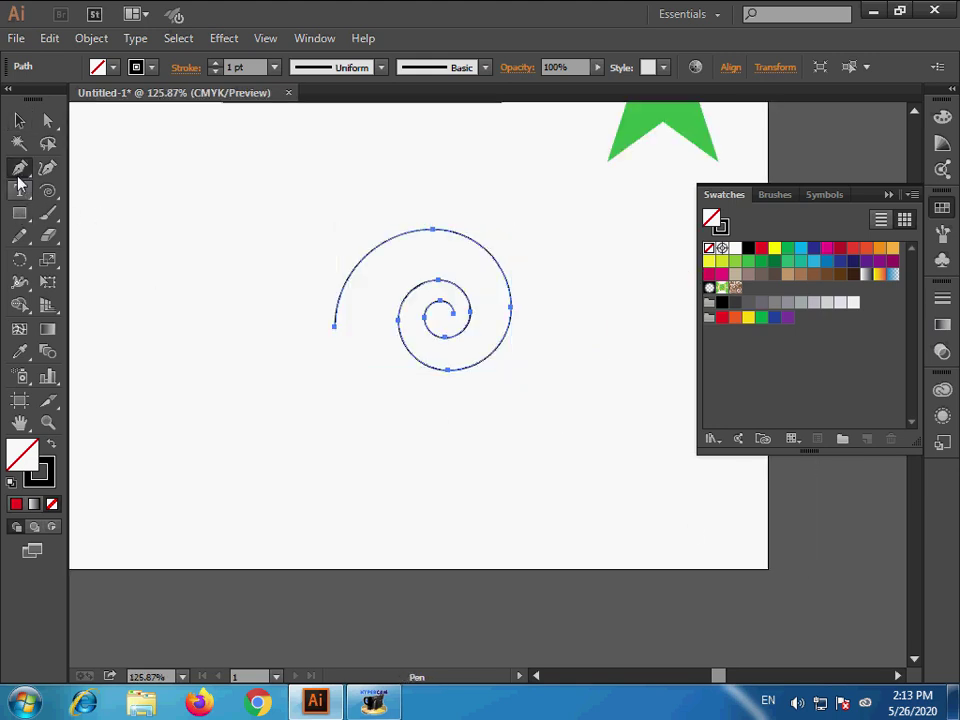
{"action": "left_click", "coordinate": [335, 327]}
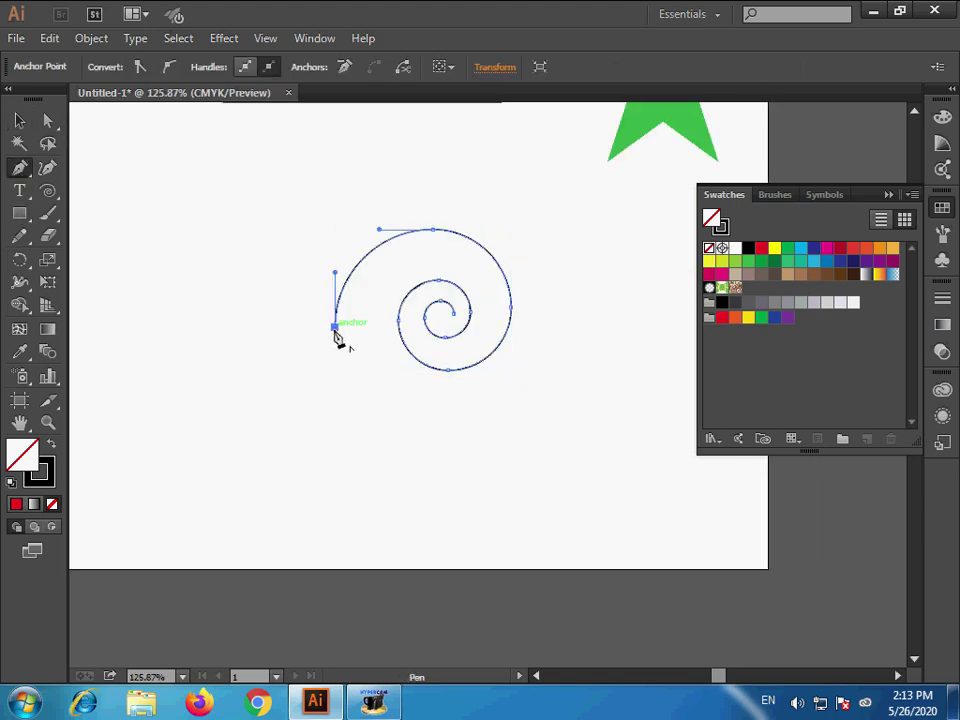
{"action": "left_click", "coordinate": [334, 520]}
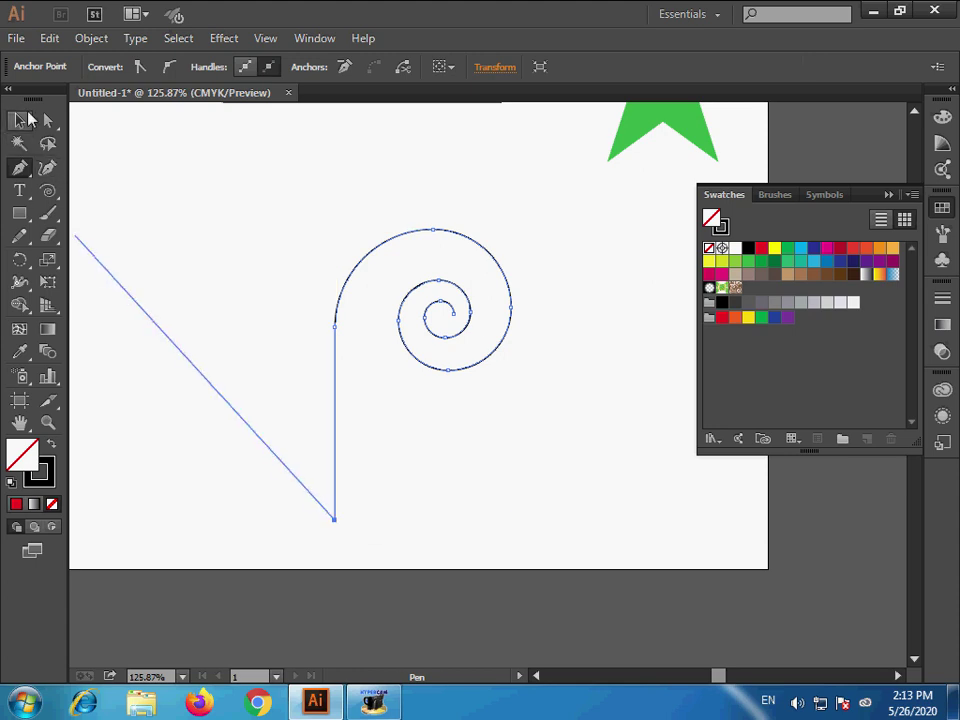
{"action": "left_click", "coordinate": [19, 121]}
{"action": "left_click", "coordinate": [401, 349]}
Step: Make a smaller copy of the stemmed spiral, move it left beneath, and select both
{"action": "left_click", "coordinate": [416, 358]}
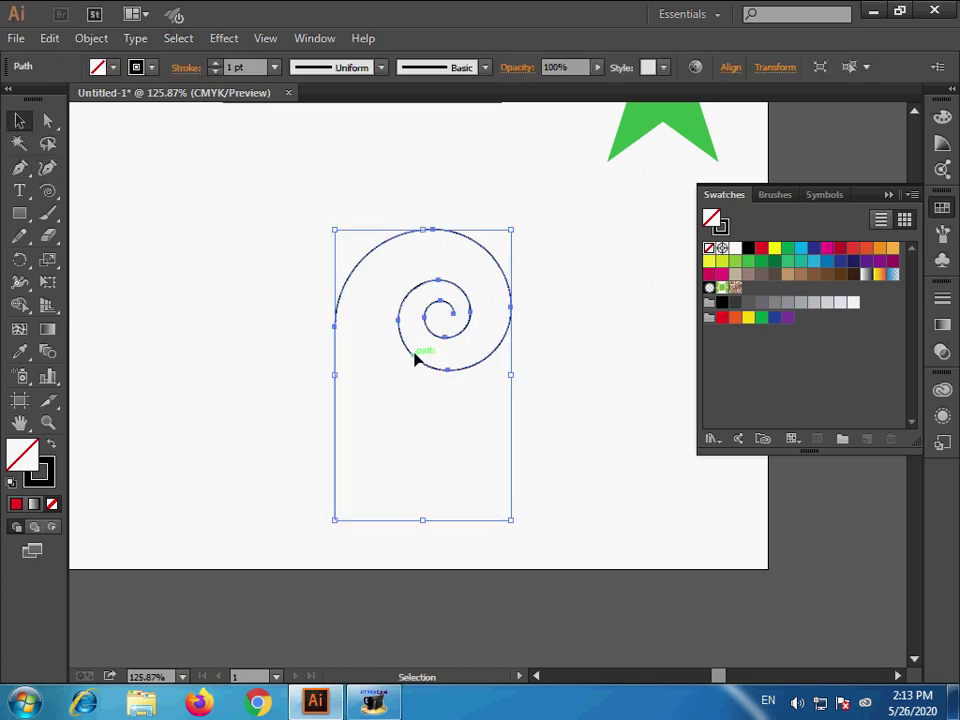
{"action": "key", "text": "a"}
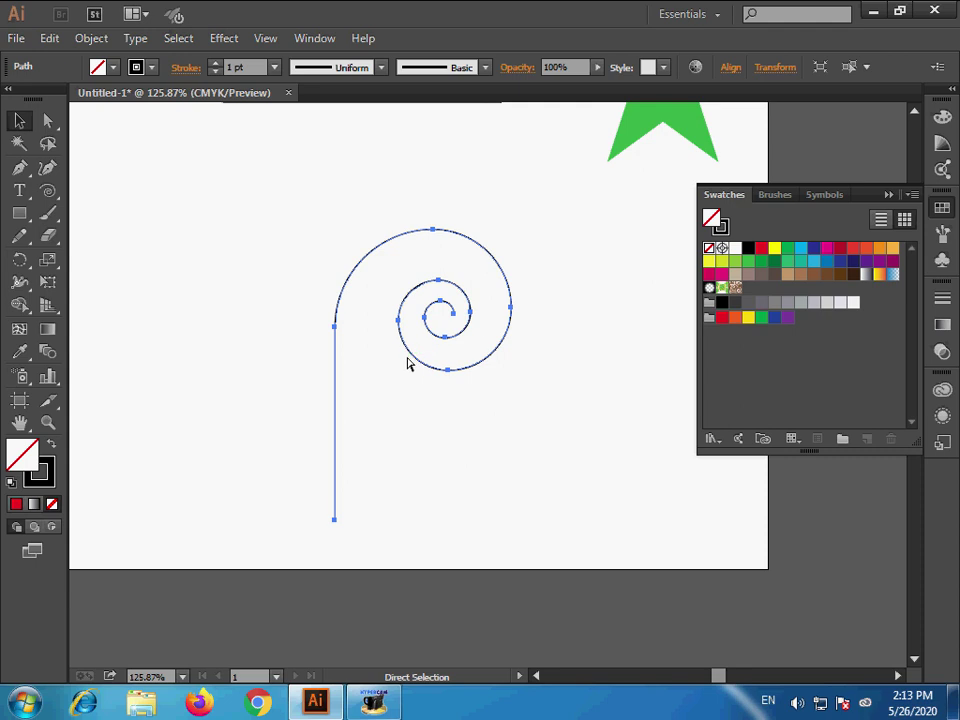
{"action": "key", "text": "v"}
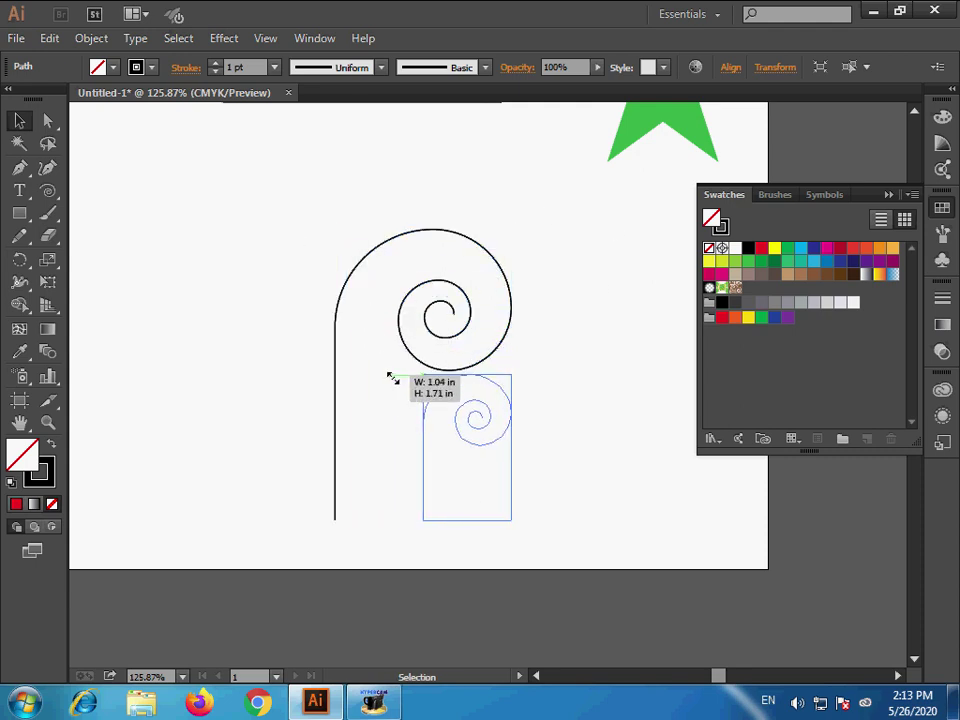
{"action": "left_click_drag", "start_coordinate": [333, 229], "coordinate": [392, 377]}
{"action": "left_click_drag", "start_coordinate": [490, 452], "coordinate": [418, 452]}
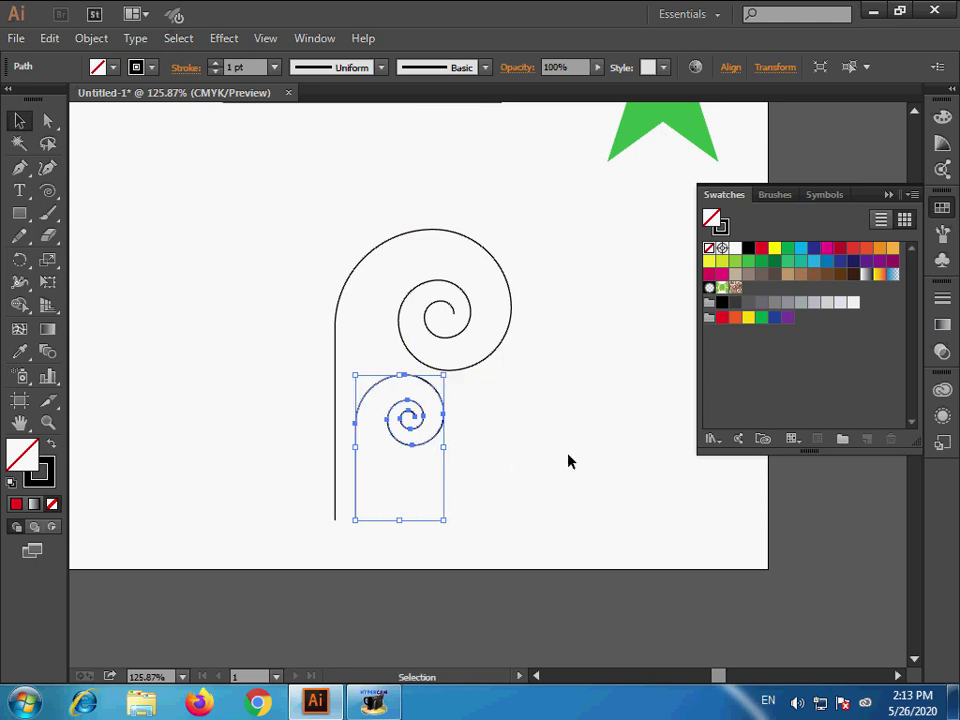
{"action": "left_click", "coordinate": [568, 459]}
{"action": "left_click_drag", "start_coordinate": [289, 236], "coordinate": [565, 472]}
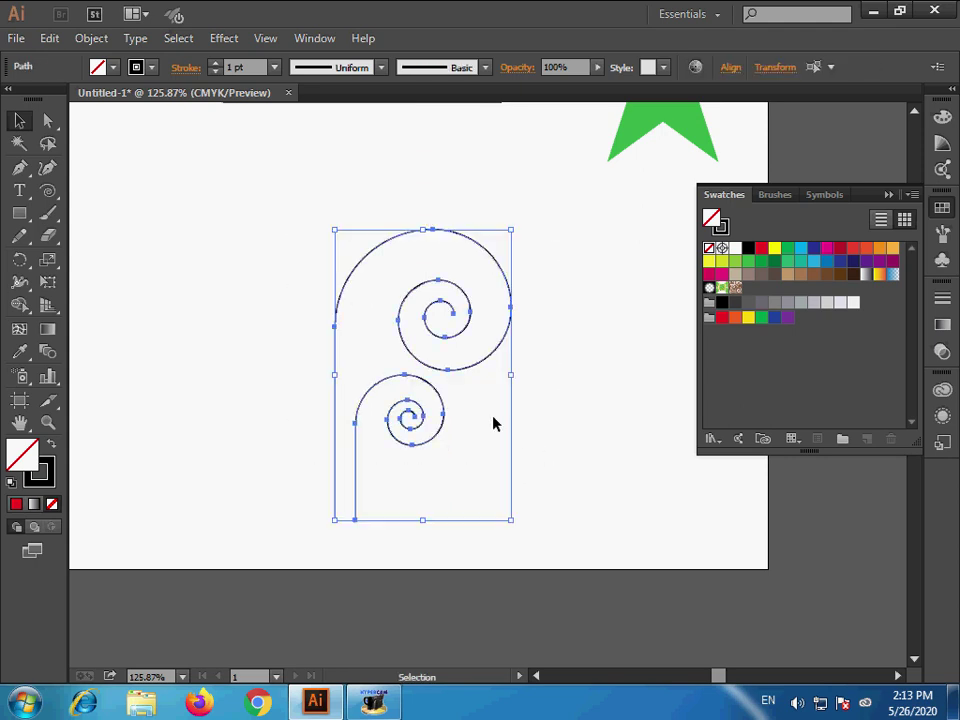
Step: Add a vertically reflected copy of the spirals, slide it left, and select all paths
{"action": "left_click", "coordinate": [100, 40]}
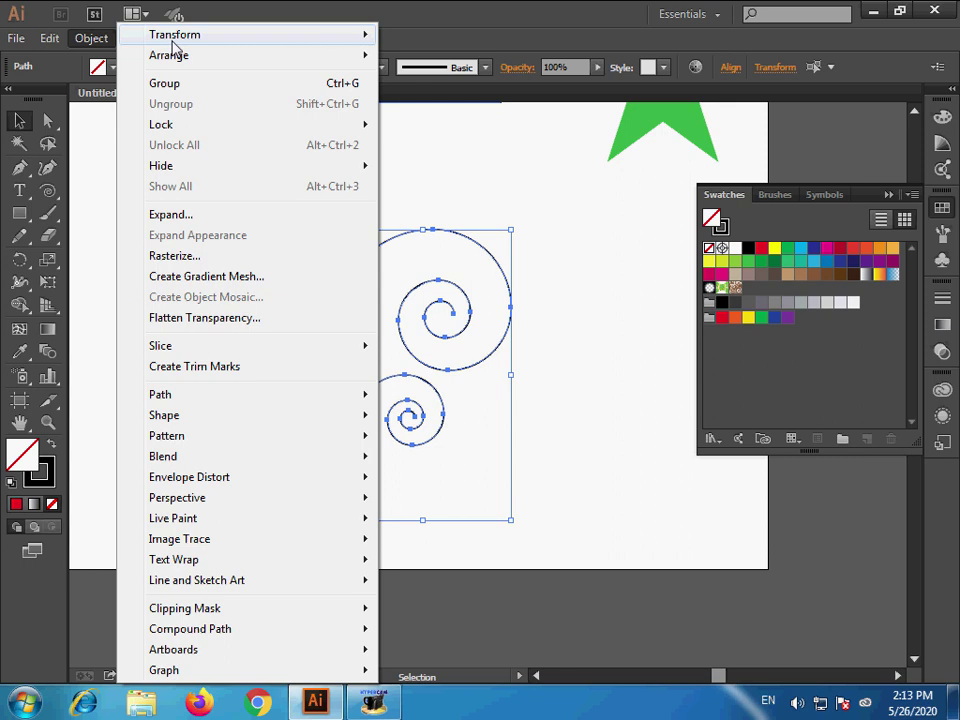
{"action": "left_click", "coordinate": [441, 104]}
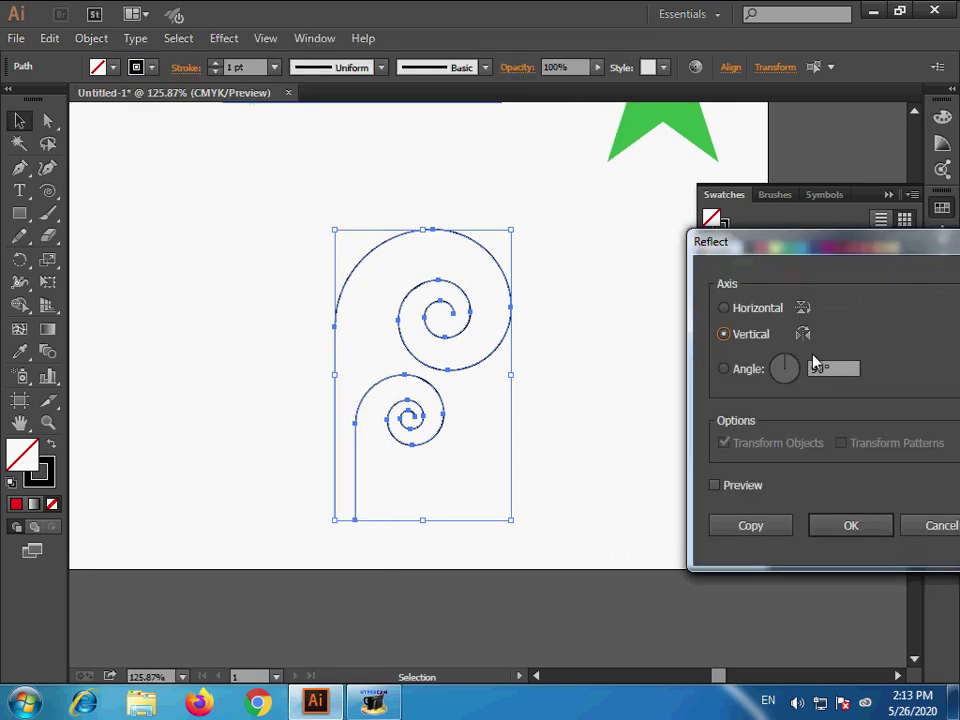
{"action": "left_click", "coordinate": [760, 532]}
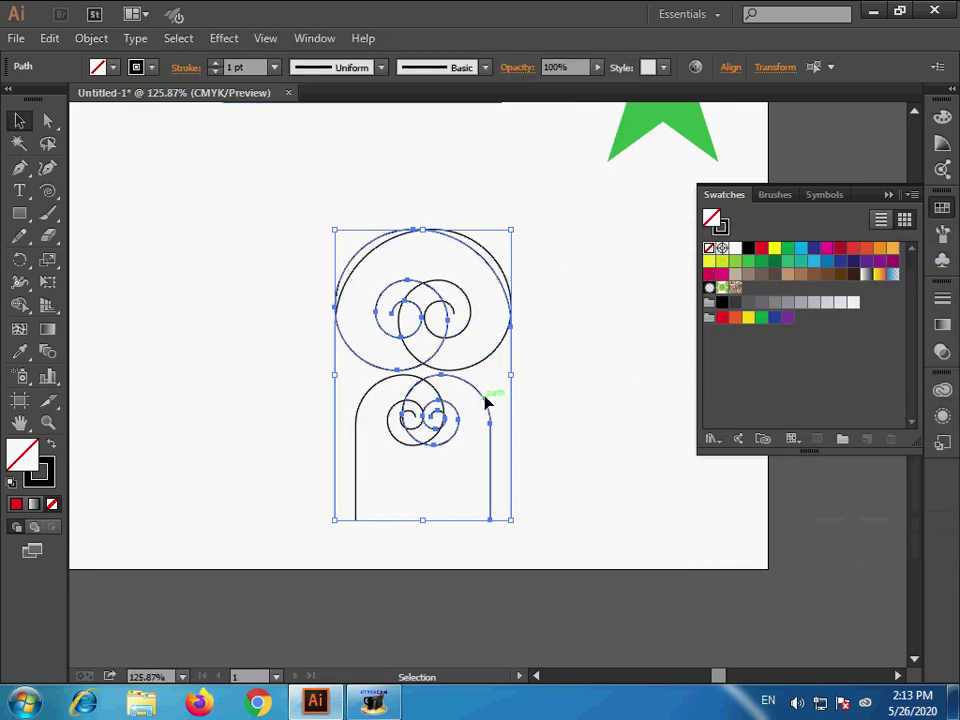
{"action": "left_click_drag", "start_coordinate": [487, 400], "coordinate": [294, 410]}
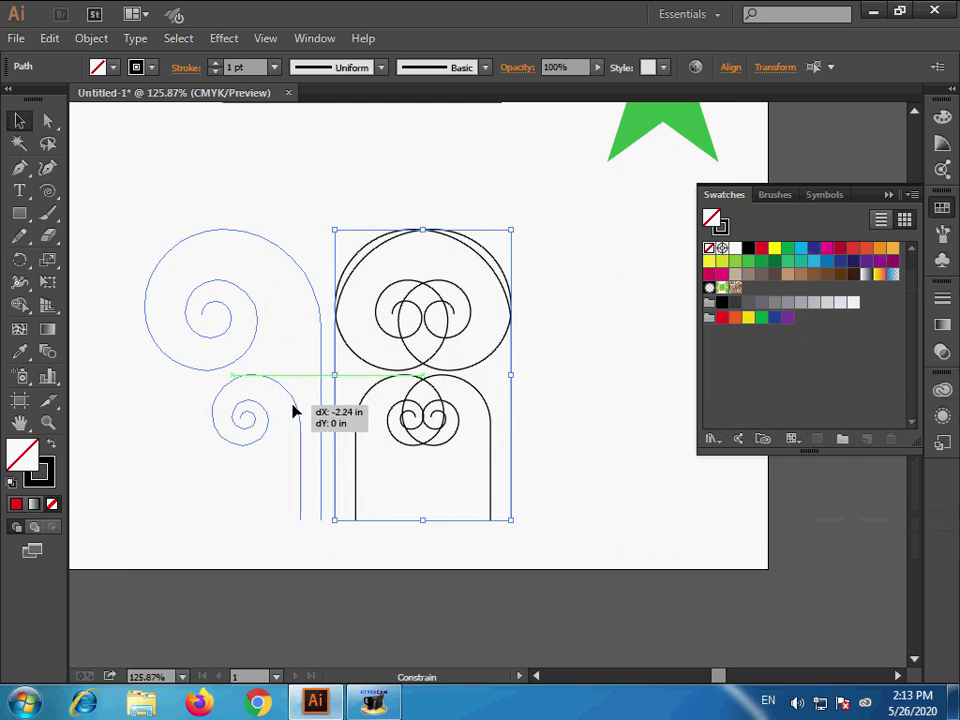
{"action": "left_click_drag", "start_coordinate": [294, 410], "coordinate": [296, 410]}
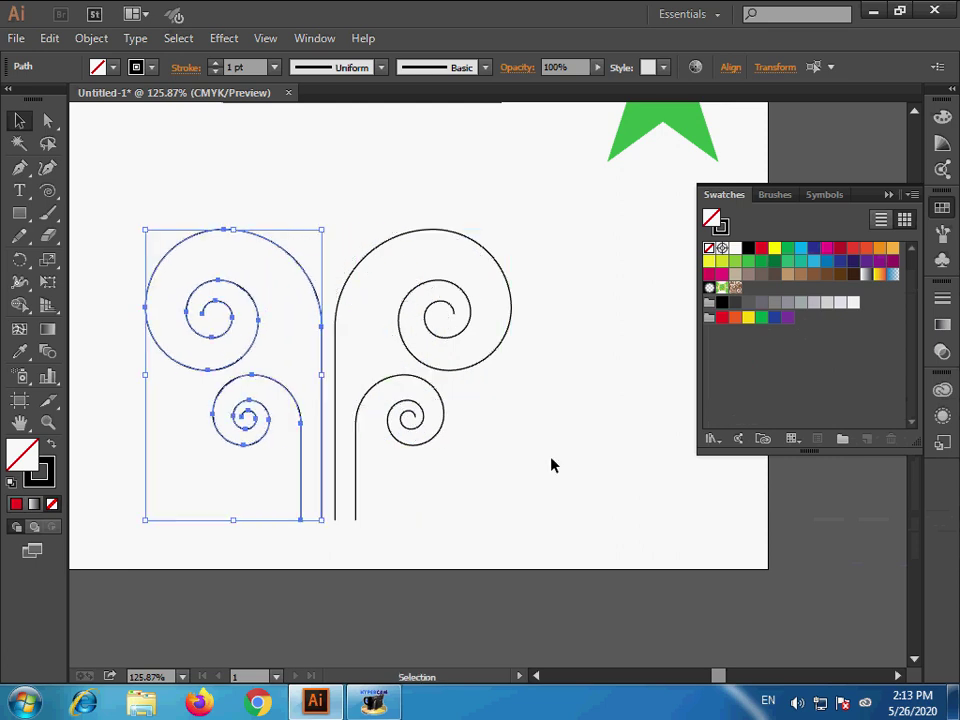
{"action": "left_click", "coordinate": [470, 505]}
{"action": "left_click_drag", "start_coordinate": [148, 208], "coordinate": [476, 454]}
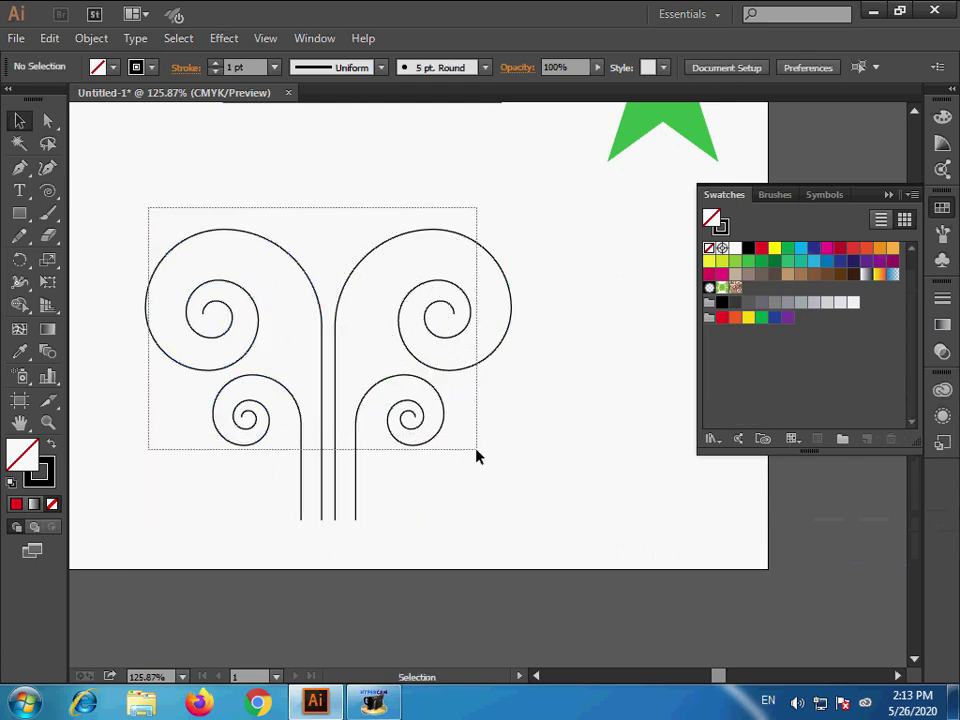
Step: Group the spiral paths and give them a 2 pt stroke weight
{"action": "key", "text": "ctrl+g"}
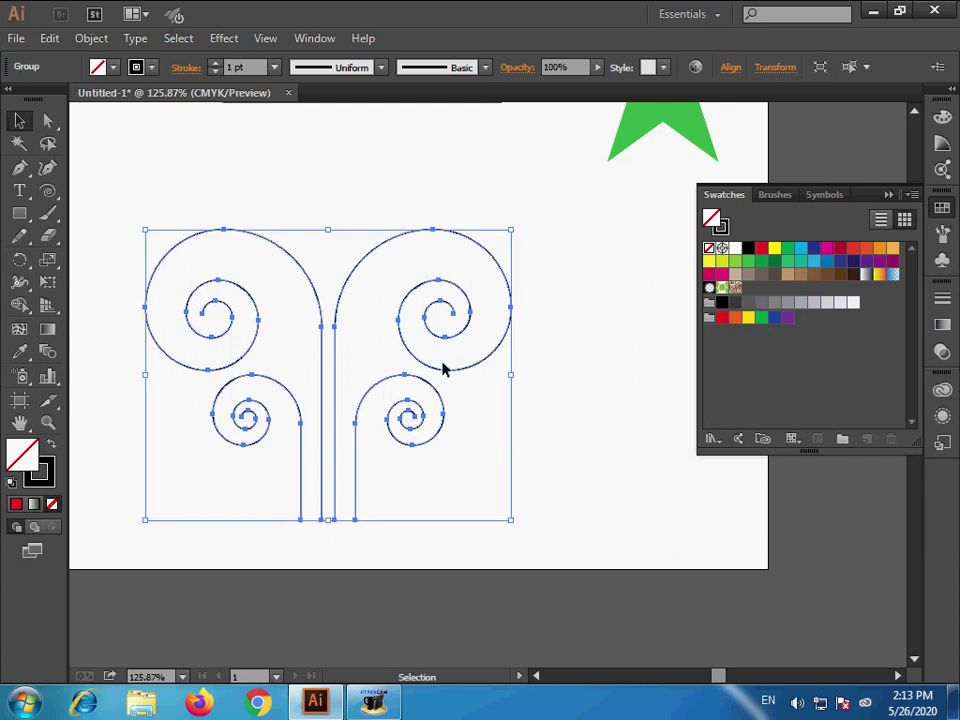
{"action": "left_click", "coordinate": [274, 67]}
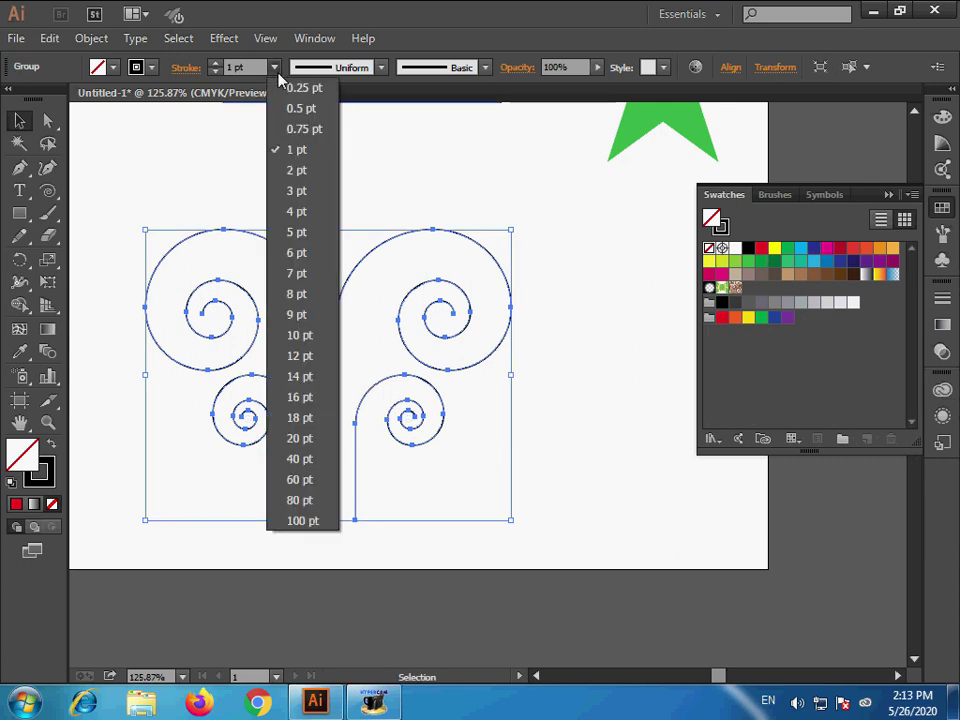
{"action": "left_click", "coordinate": [297, 171]}
{"action": "left_click", "coordinate": [571, 400]}
Step: Shrink the spiral ornament, move it onto the red rectangle, and zoom in on both
{"action": "key", "text": "ctrl+minus"}
{"action": "key", "text": "ctrl+minus"}
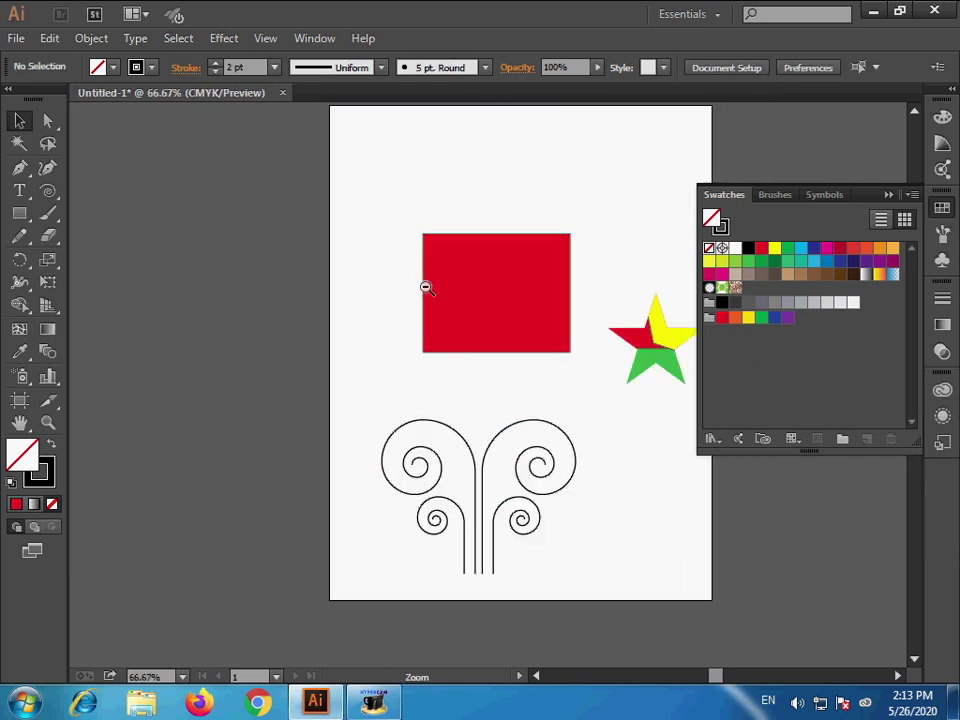
{"action": "left_click_drag", "start_coordinate": [533, 508], "coordinate": [541, 472]}
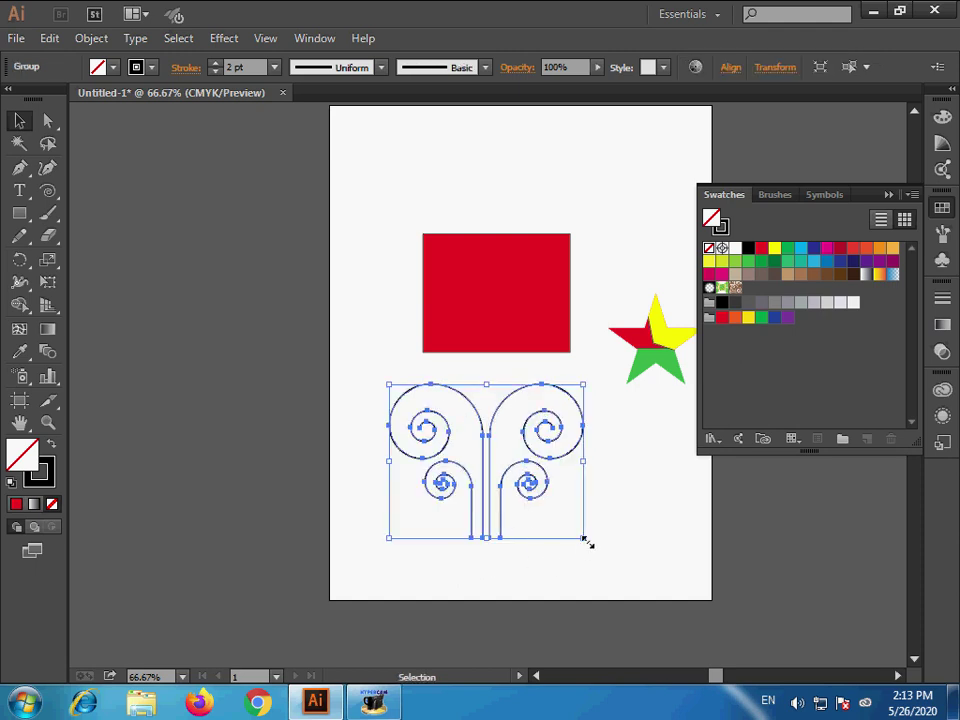
{"action": "left_click_drag", "start_coordinate": [585, 538], "coordinate": [525, 493]}
{"action": "left_click", "coordinate": [508, 458]}
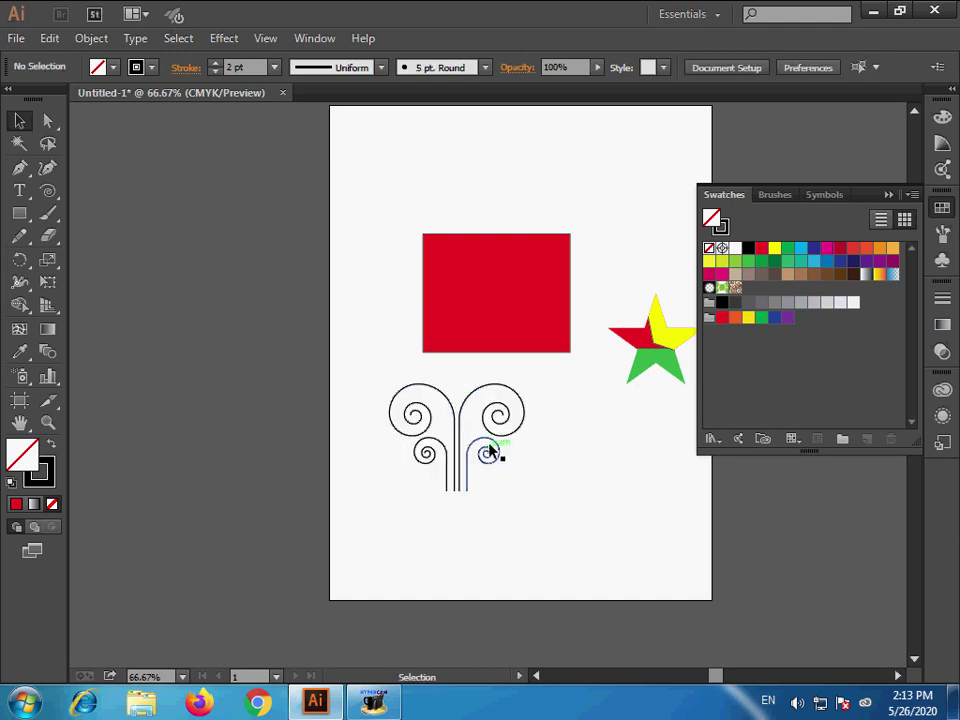
{"action": "left_click_drag", "start_coordinate": [490, 452], "coordinate": [530, 328]}
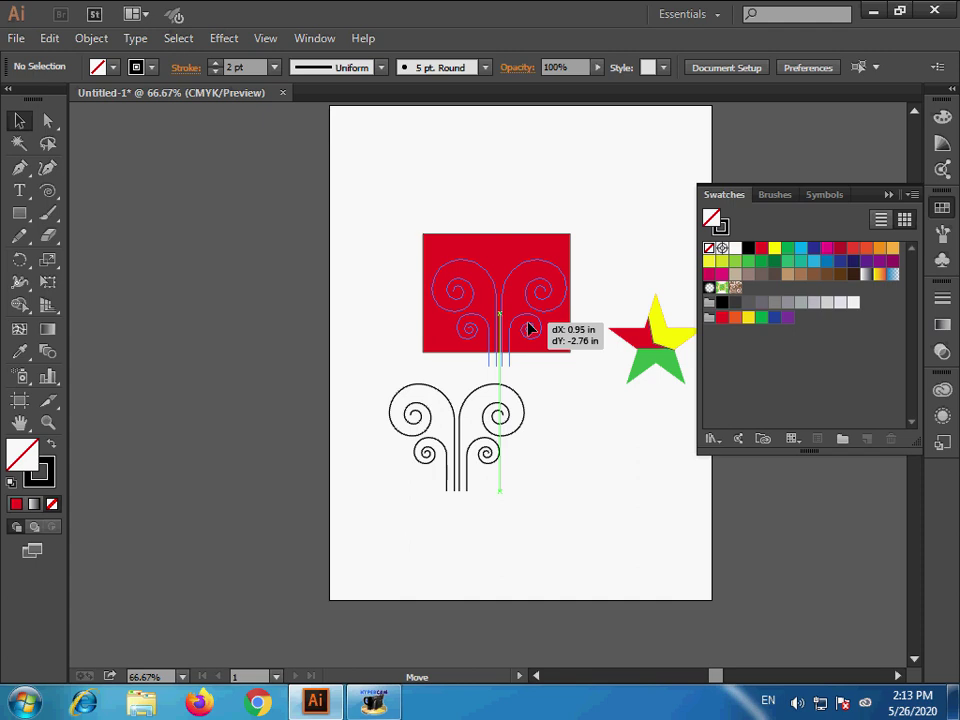
{"action": "key", "text": "ctrl+space"}
{"action": "left_click_drag", "start_coordinate": [407, 197], "coordinate": [647, 369]}
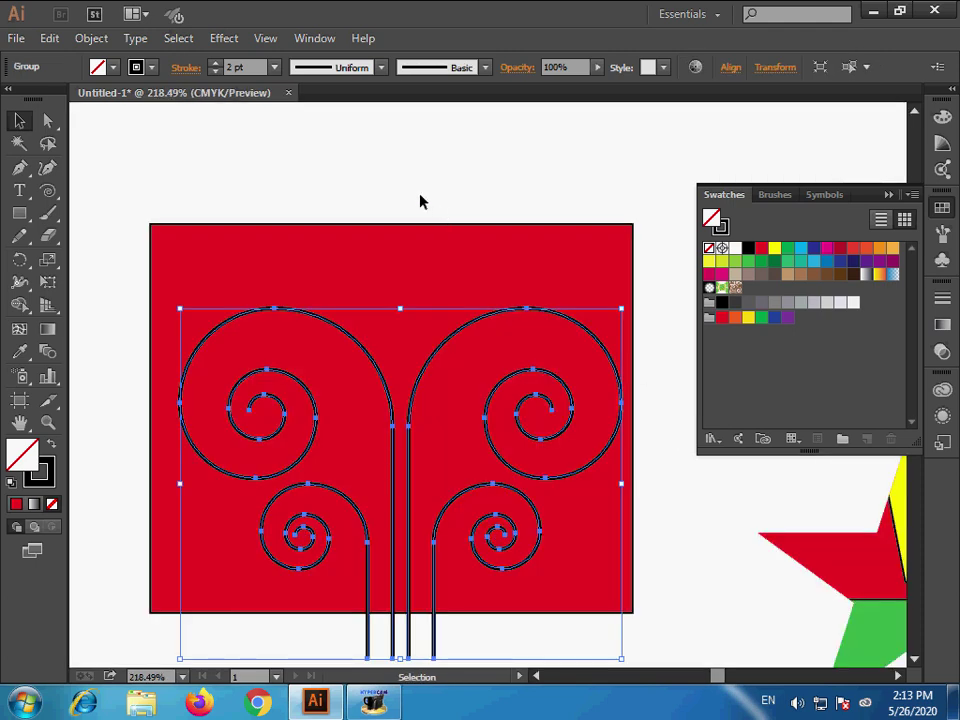
Step: Centre the spirals and the red rectangle horizontally on each other
{"action": "mouse_move", "coordinate": [420, 202]}
{"action": "left_mouse_down"}
{"action": "mouse_move", "coordinate": [551, 428]}
{"action": "mouse_move", "coordinate": [577, 497]}
{"action": "left_mouse_up"}
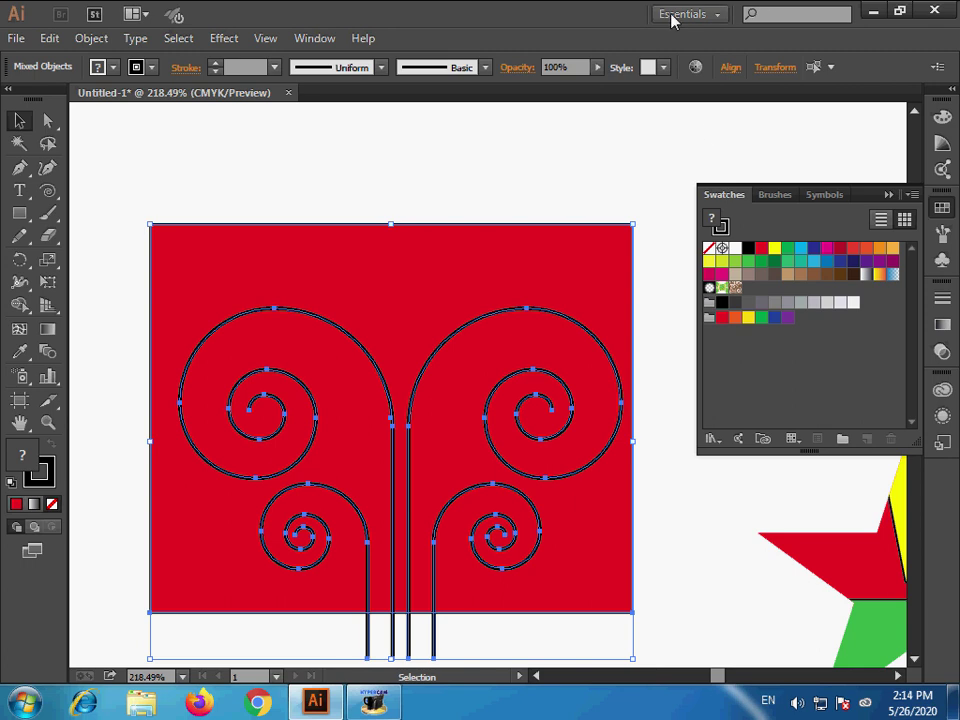
{"action": "left_click", "coordinate": [731, 68]}
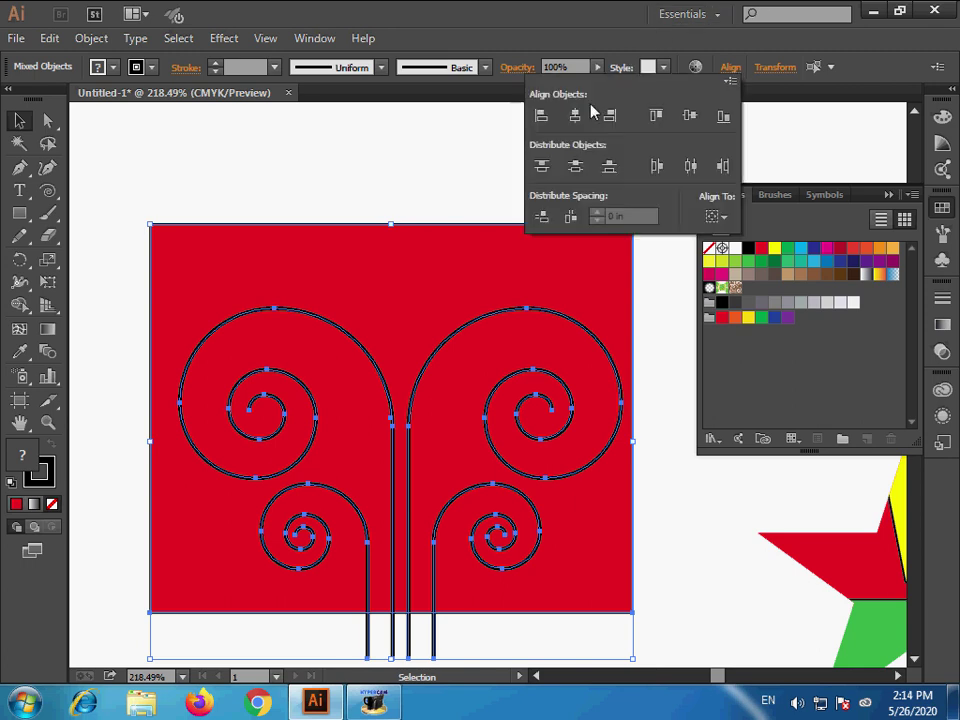
{"action": "left_click", "coordinate": [574, 116]}
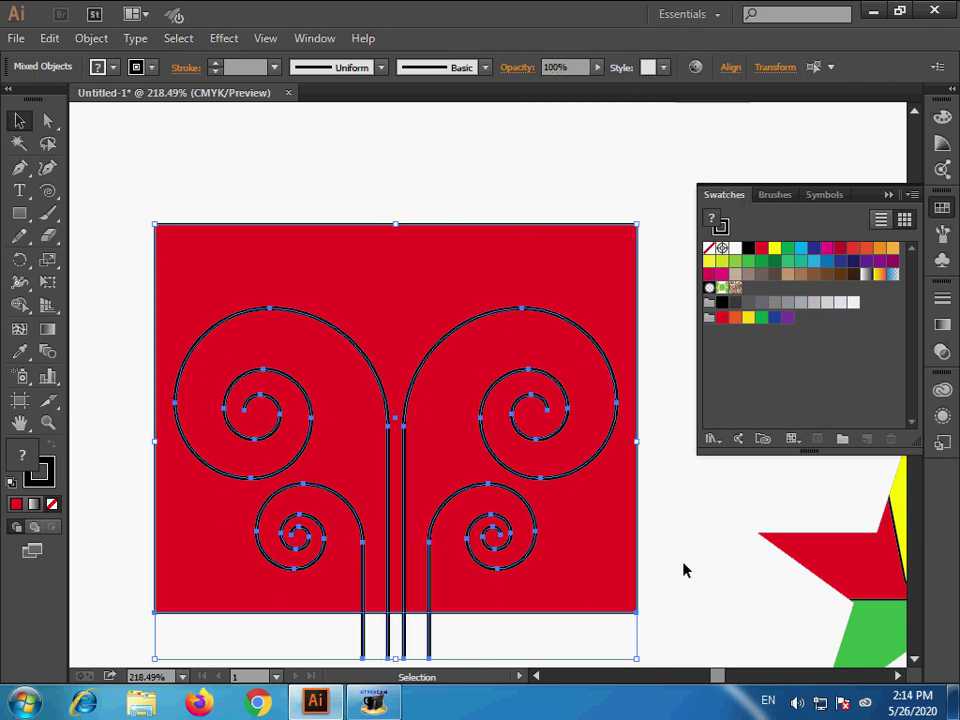
Step: Reposition the red rectangle so it covers the spirals down to their stems
{"action": "left_click", "coordinate": [686, 626]}
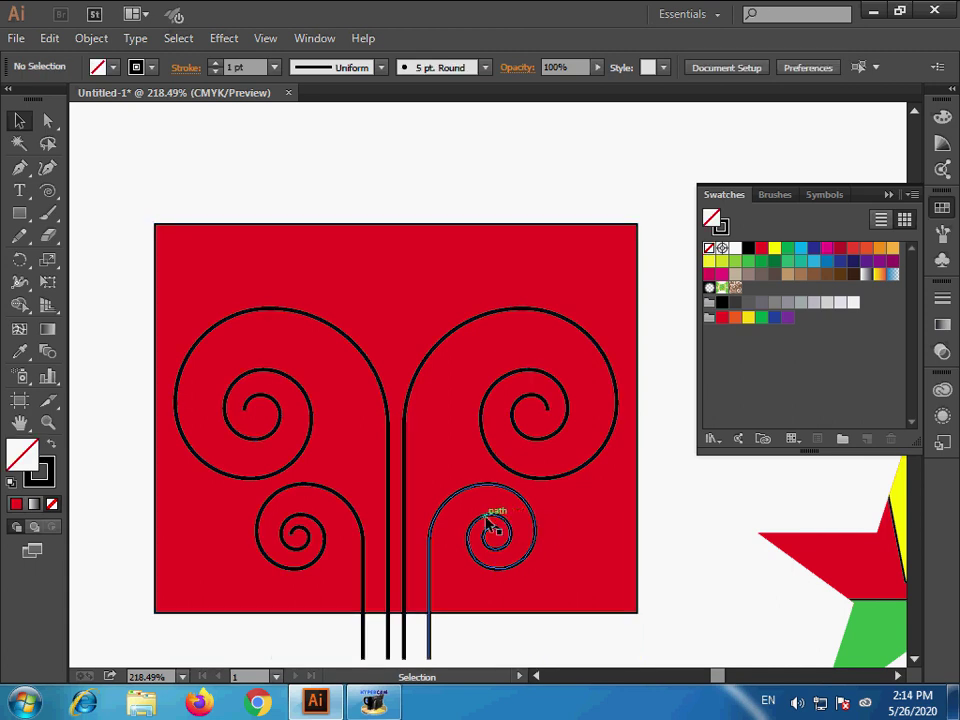
{"action": "left_click_drag", "start_coordinate": [489, 523], "coordinate": [487, 497]}
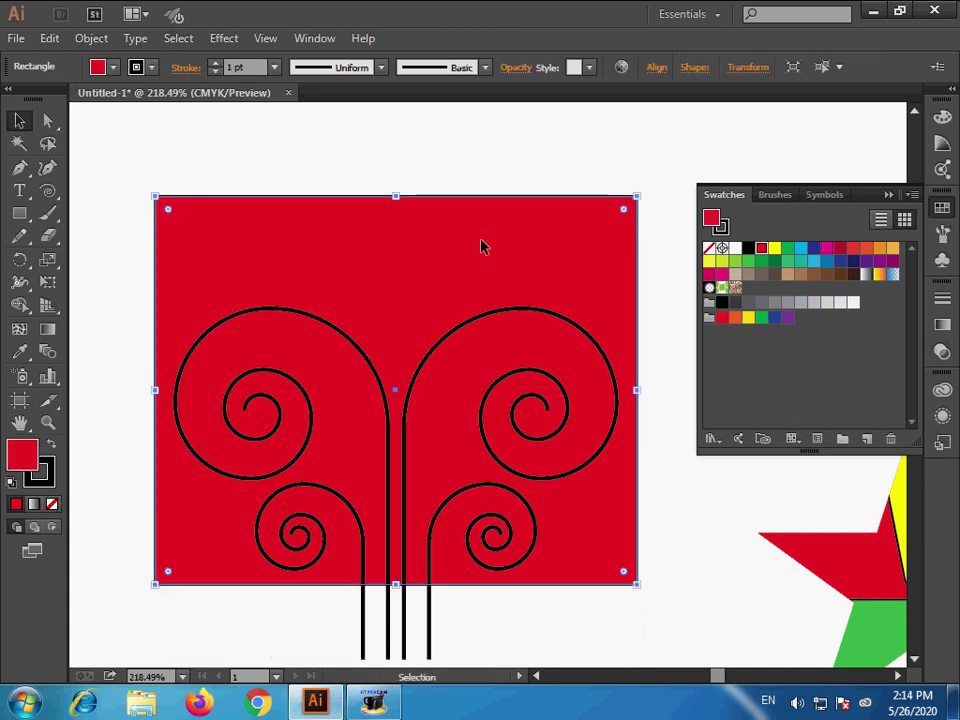
{"action": "left_click_drag", "start_coordinate": [481, 246], "coordinate": [508, 326]}
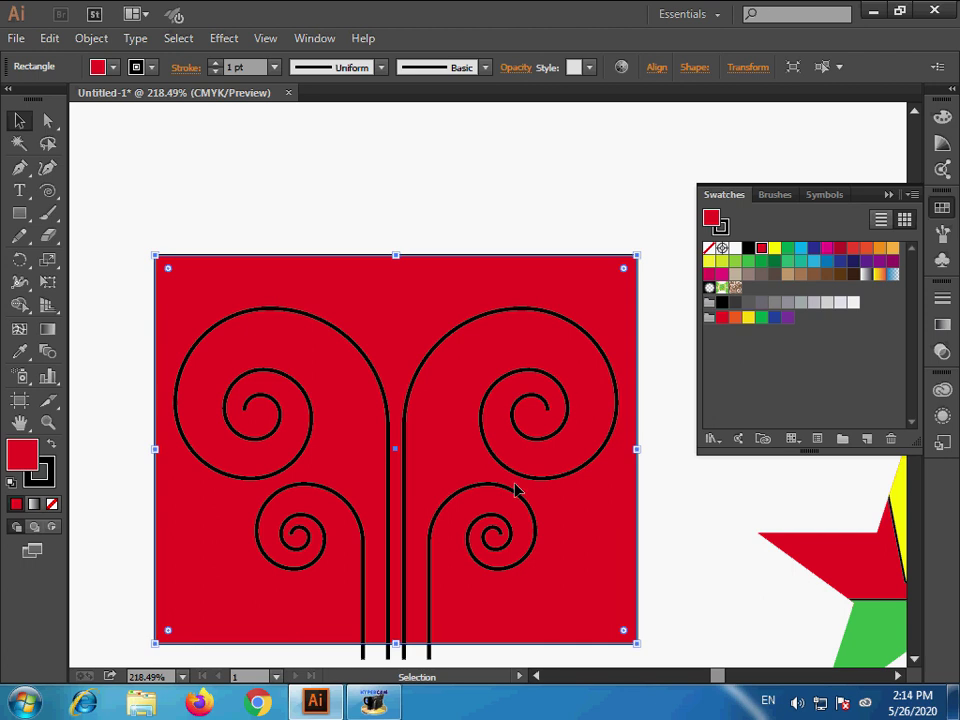
{"action": "key", "text": "Down"}
{"action": "key", "text": "Down"}
{"action": "key", "text": "Down"}
{"action": "key", "text": "Down"}
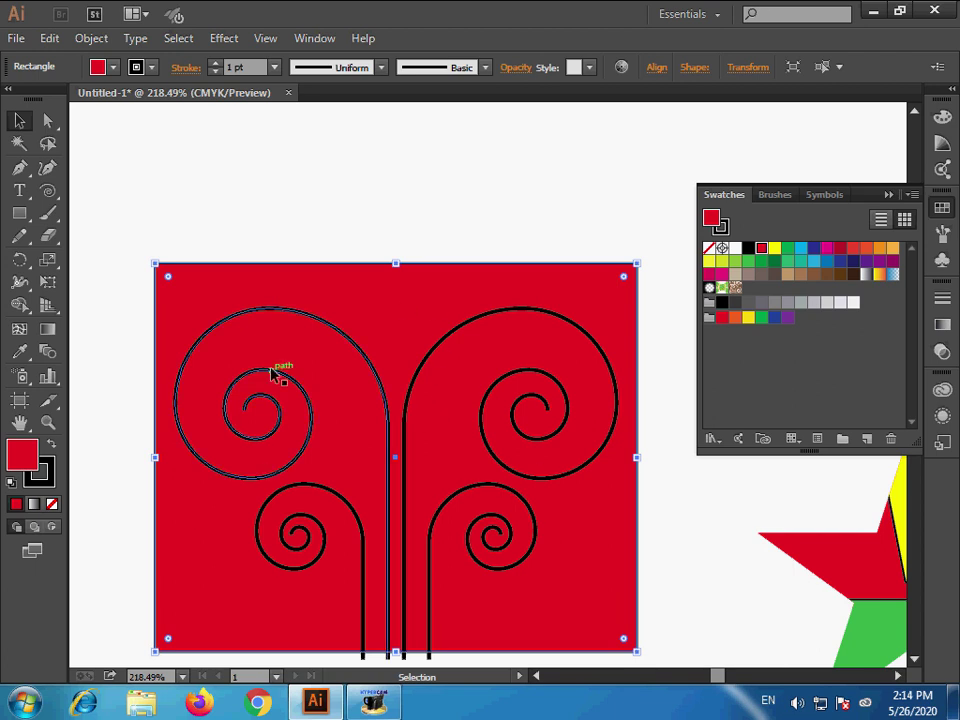
{"action": "right_click", "coordinate": [392, 308]}
{"action": "mouse_move", "coordinate": [444, 571]}
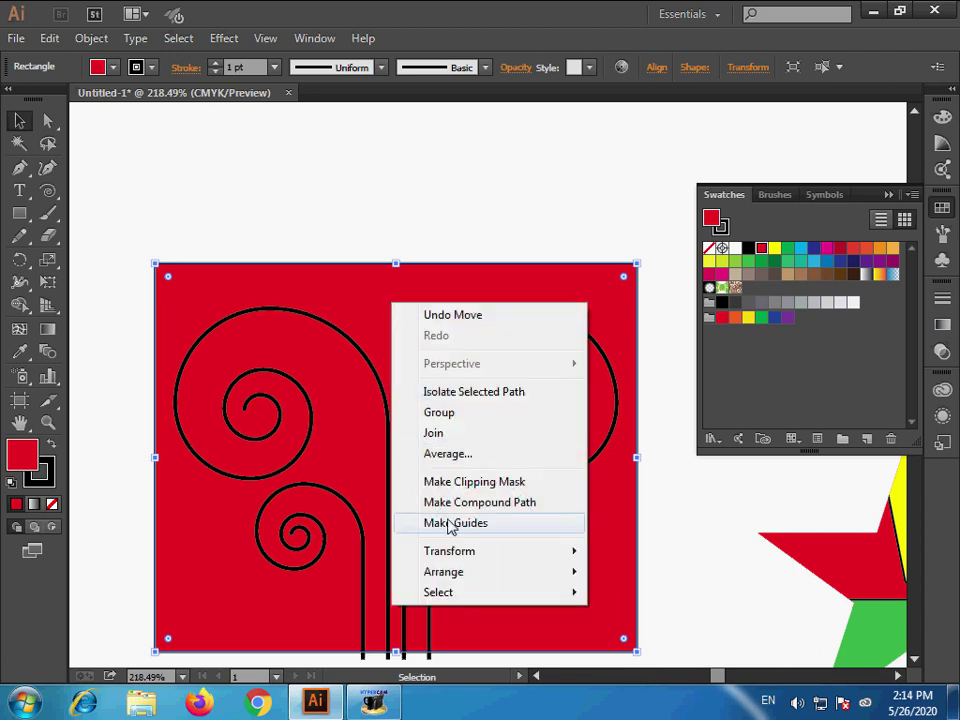
{"action": "left_click", "coordinate": [648, 574]}
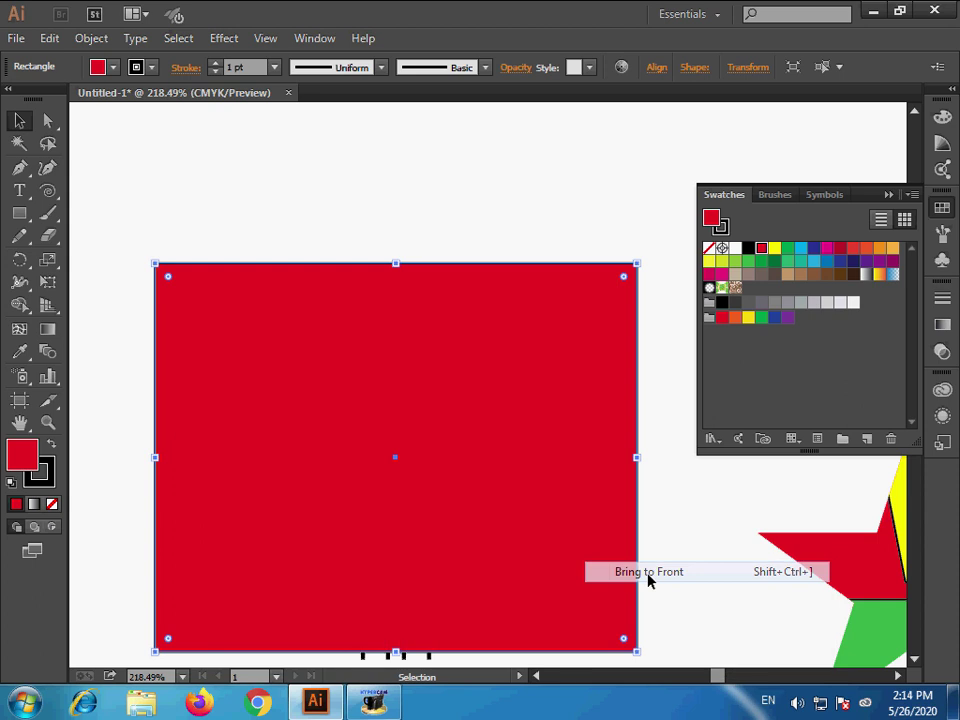
{"action": "left_click_drag", "start_coordinate": [222, 234], "coordinate": [510, 624]}
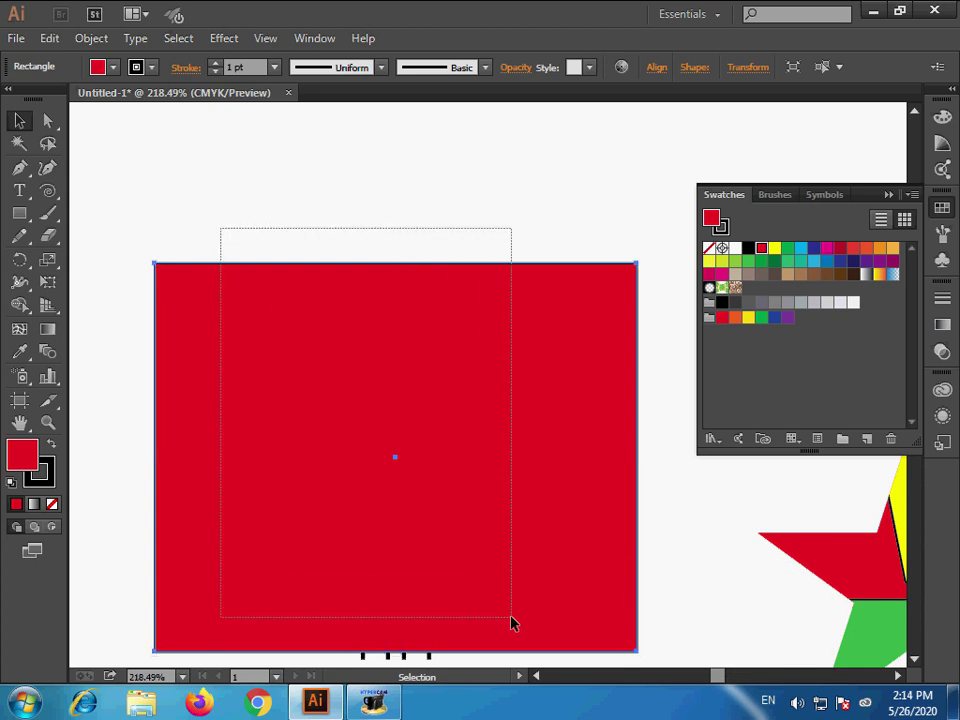
{"action": "right_click", "coordinate": [501, 585]}
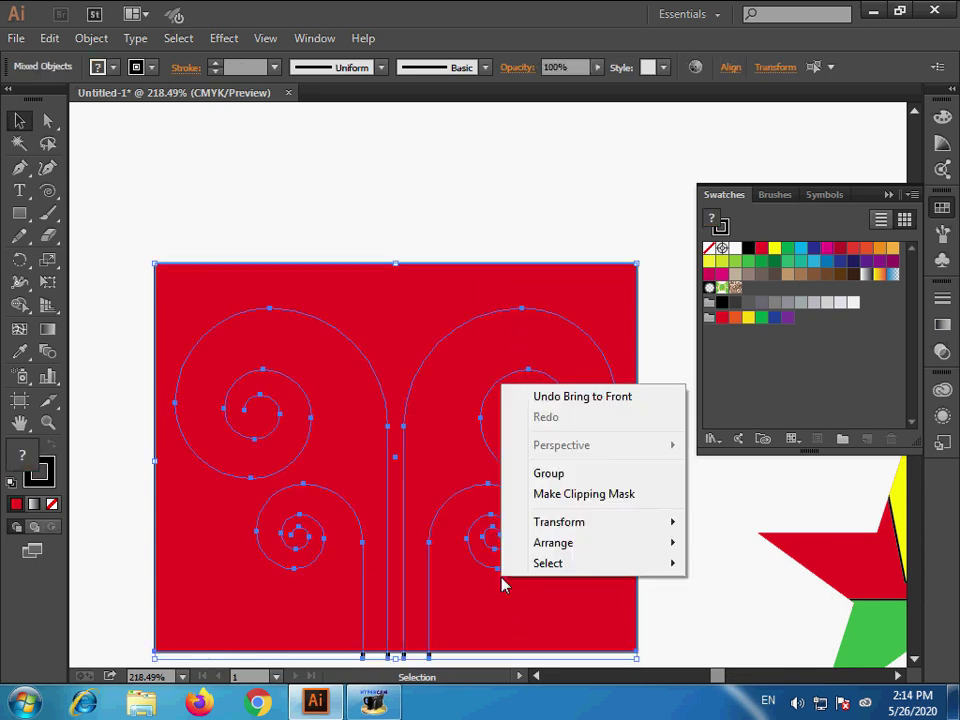
{"action": "left_click", "coordinate": [552, 504]}
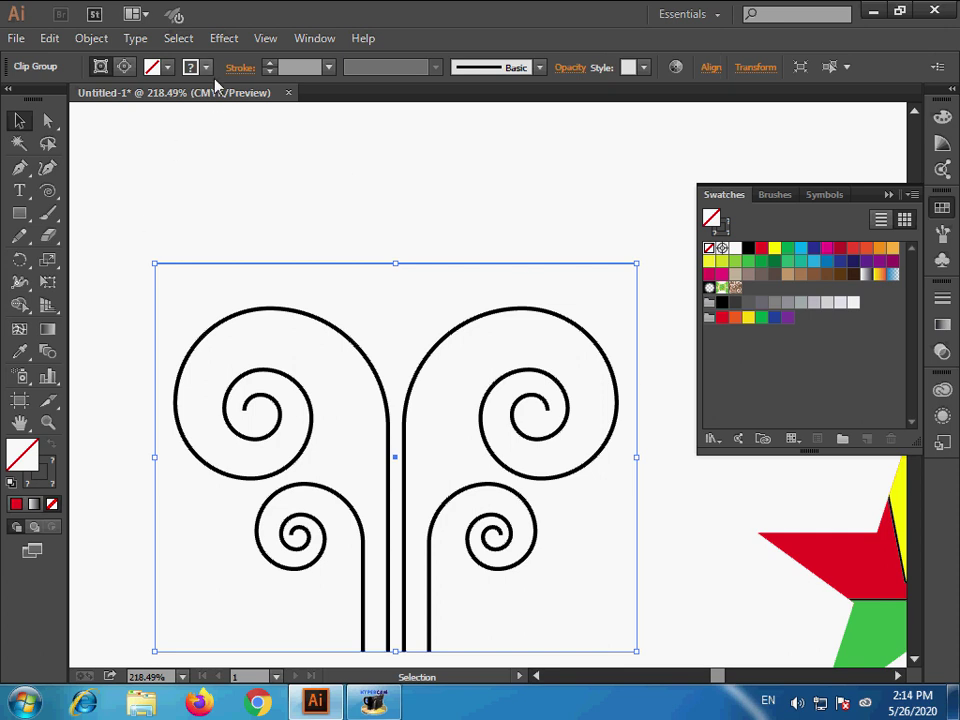
{"action": "left_click", "coordinate": [167, 67]}
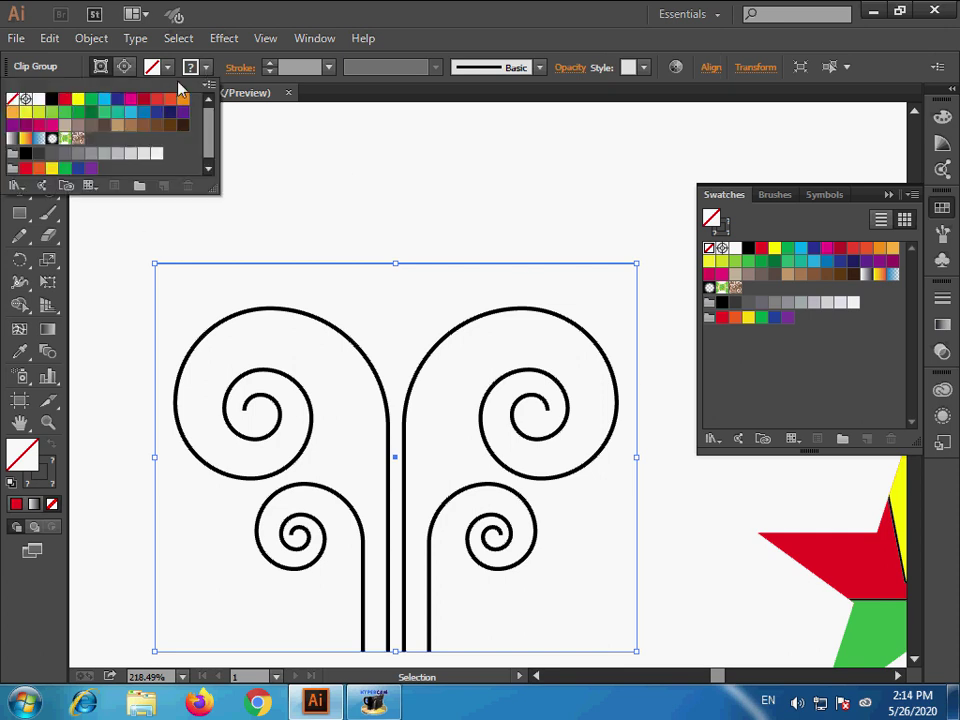
{"action": "left_click", "coordinate": [52, 99]}
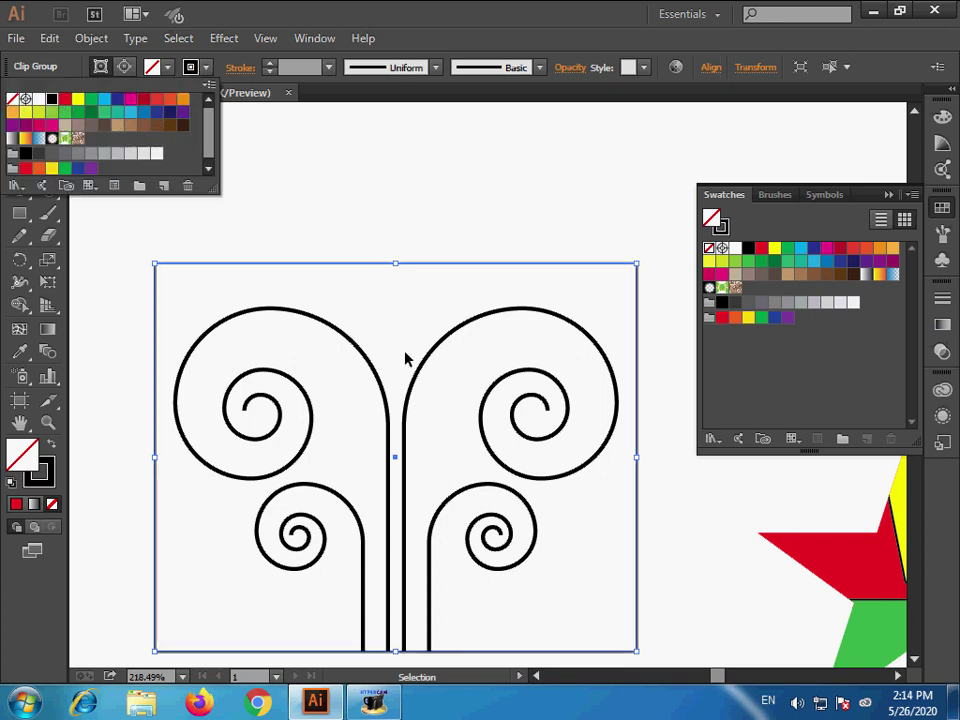
{"action": "key", "text": "a"}
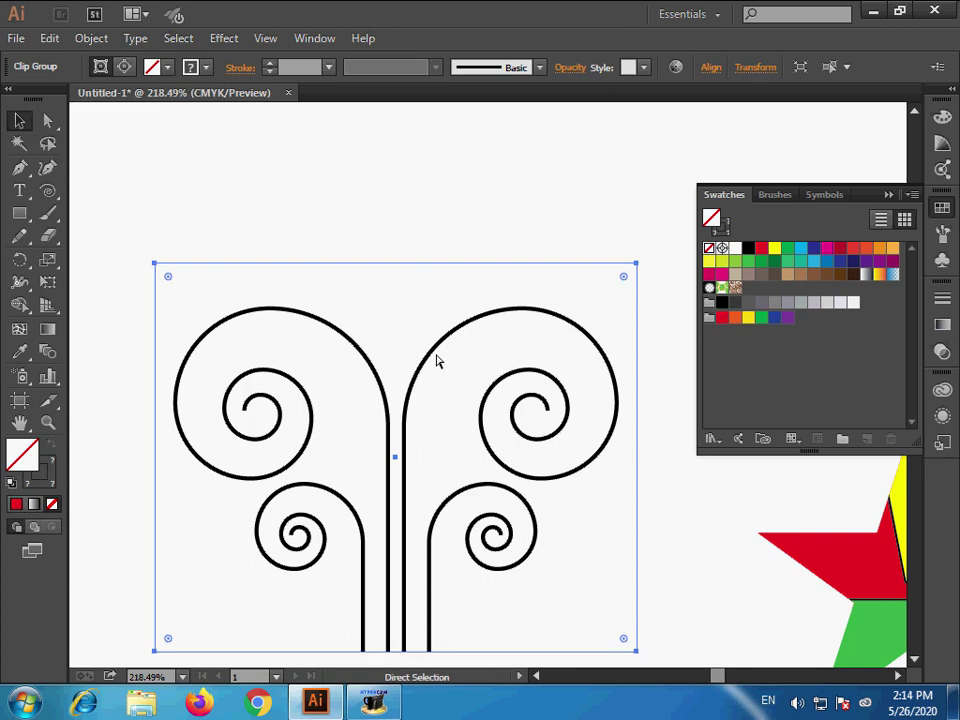
{"action": "key", "text": "ctrl+a"}
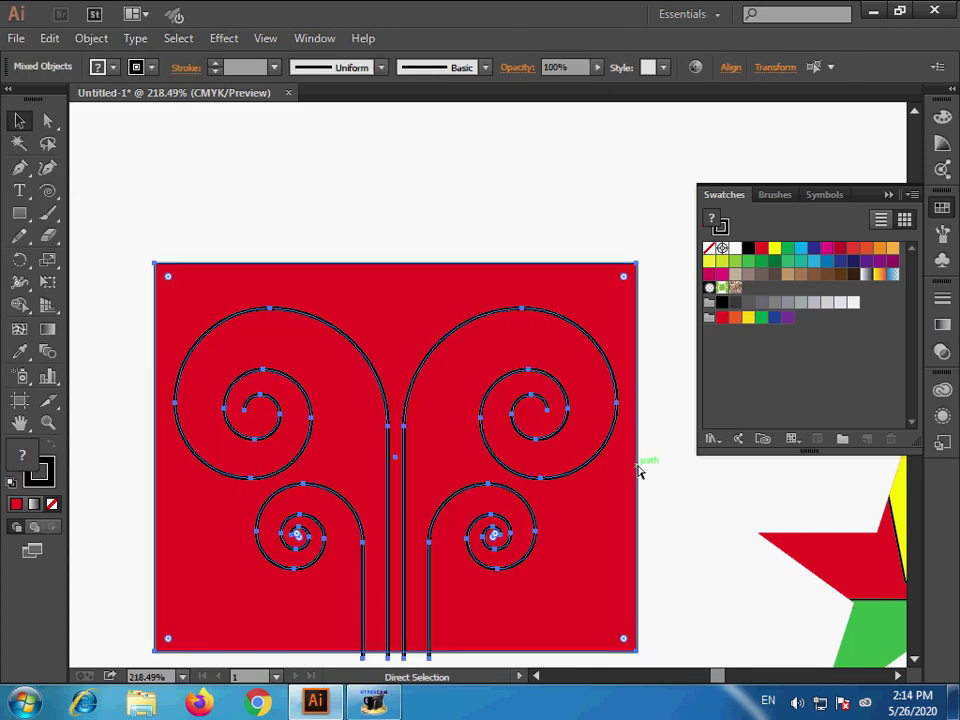
Step: Revert to the unclipped design and fill the rectangle dark blue
{"action": "key", "text": "v"}
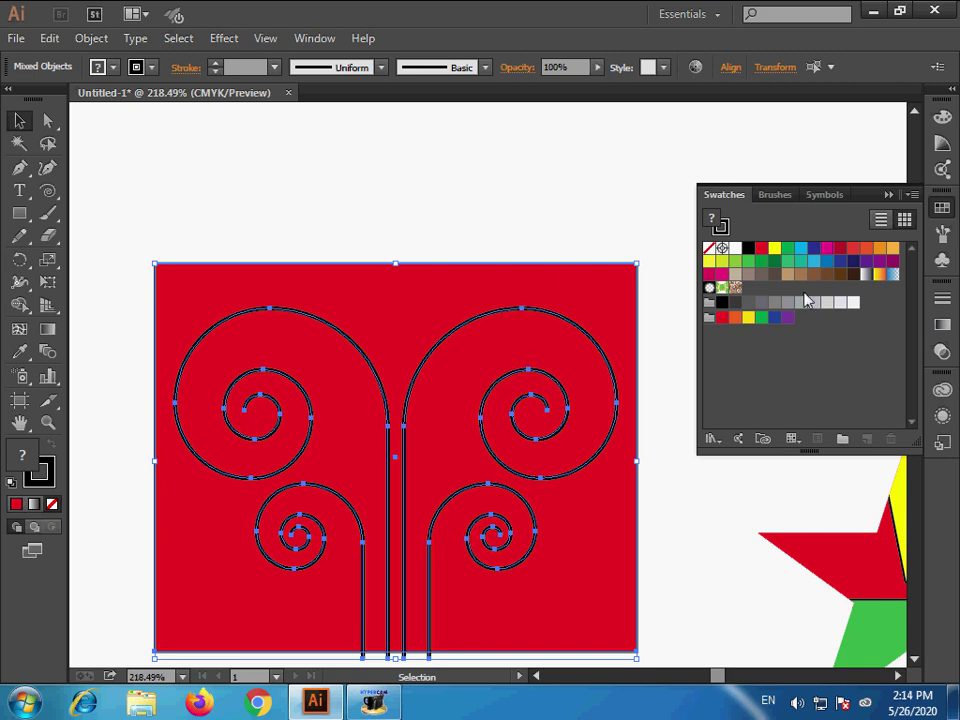
{"action": "left_click", "coordinate": [813, 249]}
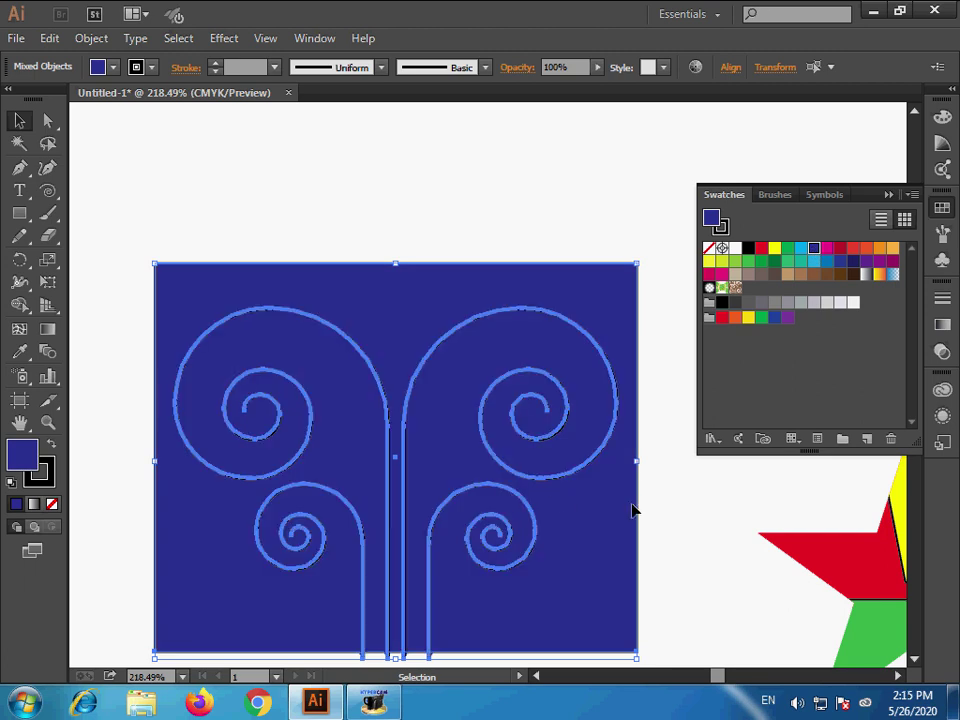
{"action": "left_click", "coordinate": [650, 508]}
Step: Give the spiral group no fill and a white stroke
{"action": "left_click", "coordinate": [517, 478]}
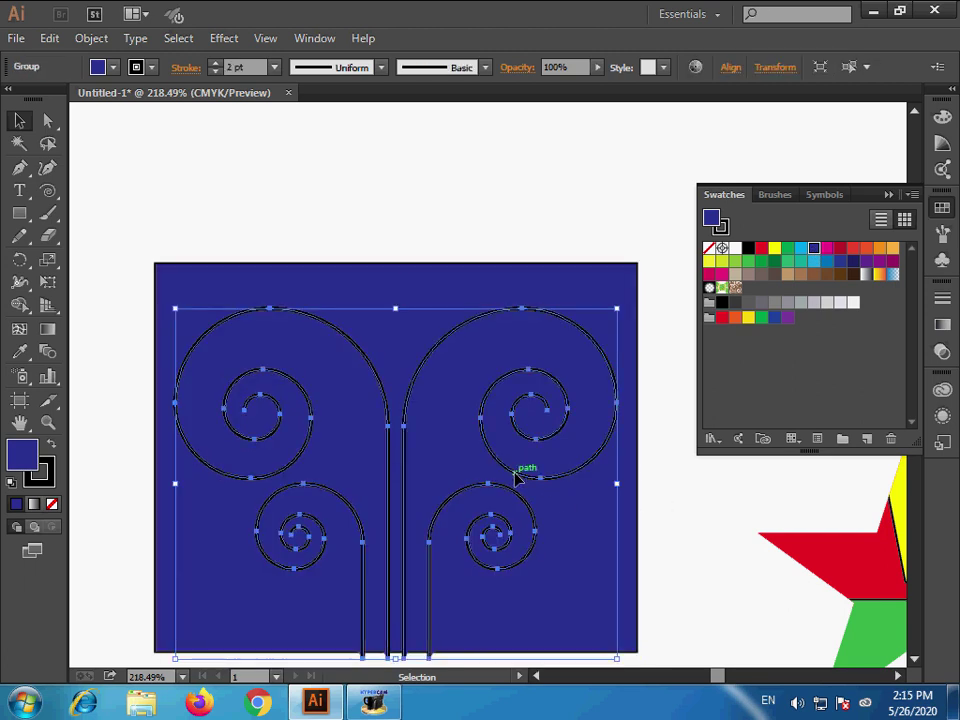
{"action": "left_click", "coordinate": [709, 248]}
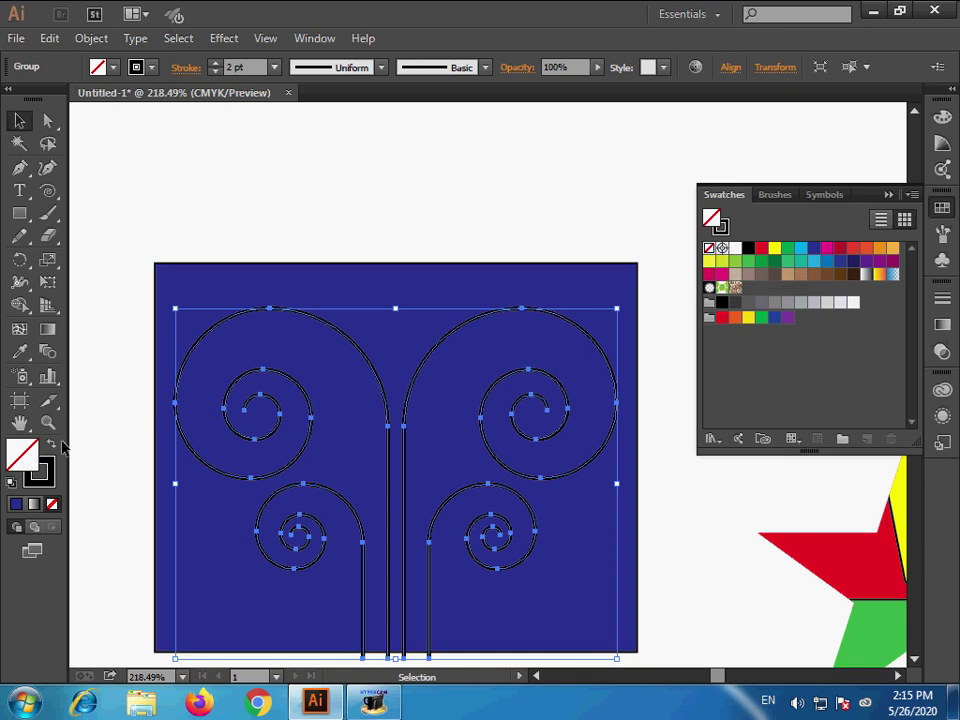
{"action": "left_click", "coordinate": [48, 468]}
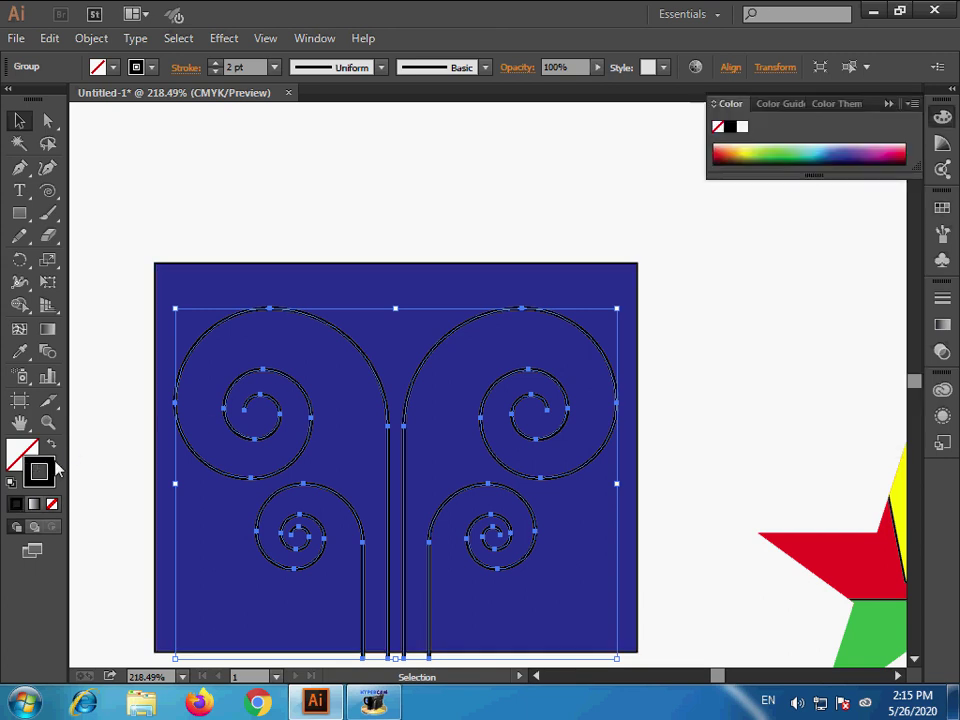
{"action": "left_click", "coordinate": [742, 126]}
{"action": "left_click", "coordinate": [753, 425]}
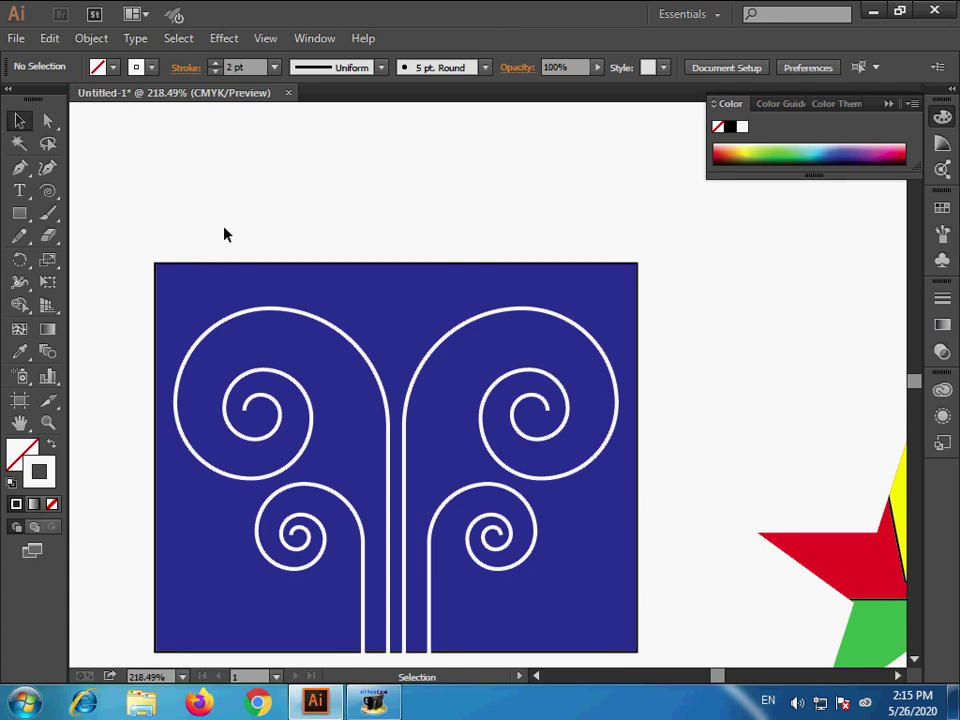
Step: Check alignment options for the rectangle and spirals, then select the blue rectangle alone
{"action": "left_click_drag", "start_coordinate": [224, 234], "coordinate": [570, 574]}
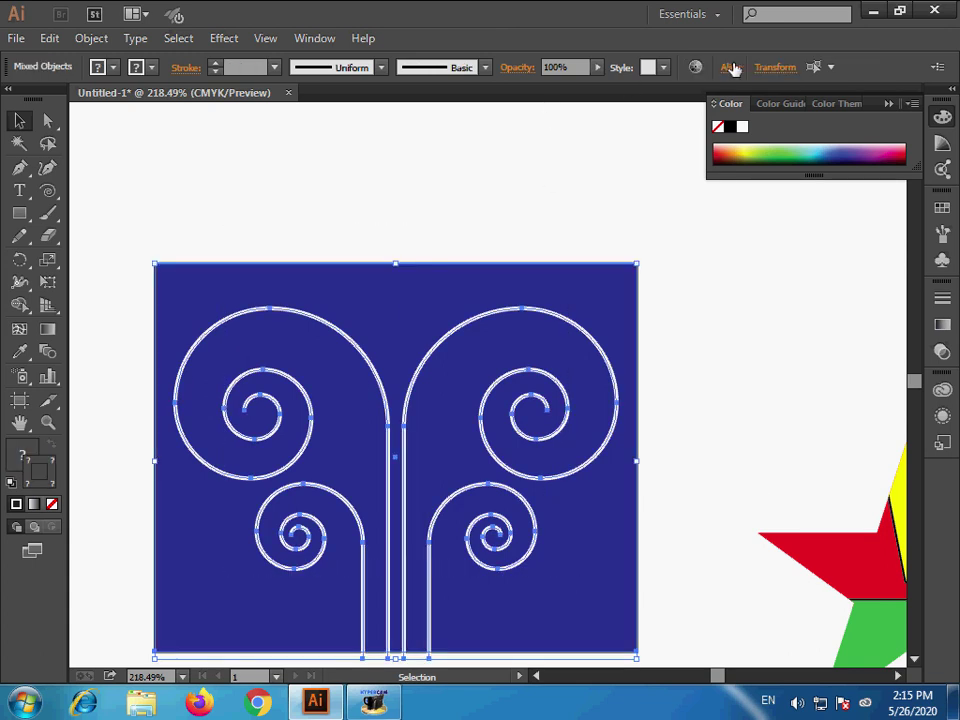
{"action": "left_click", "coordinate": [730, 67]}
{"action": "left_click", "coordinate": [274, 227]}
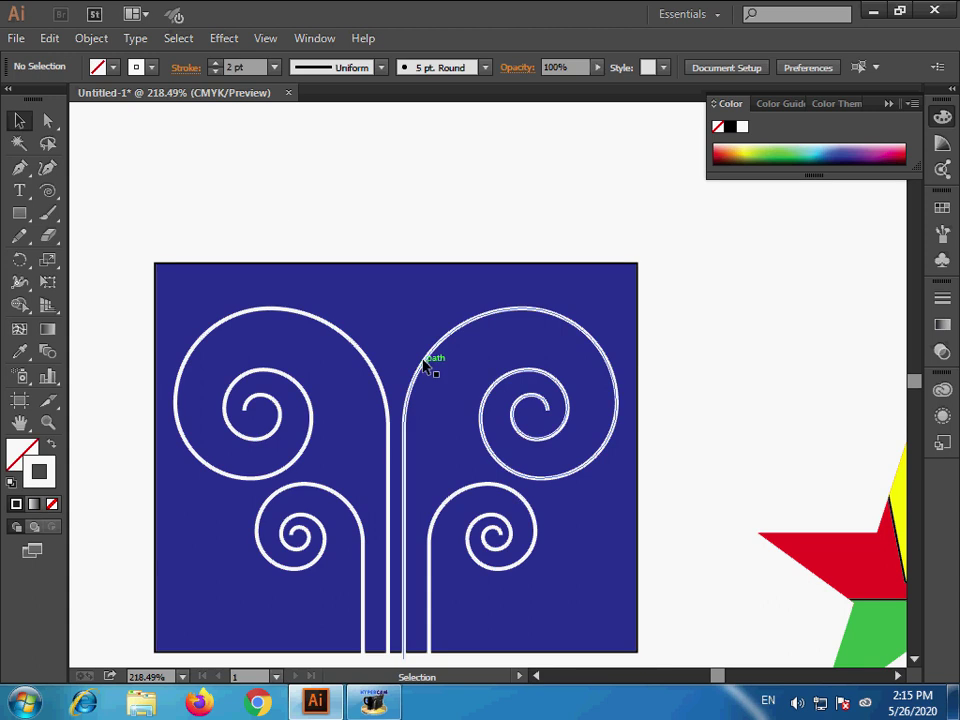
{"action": "left_click", "coordinate": [321, 277]}
Step: Bring the blue rectangle to the front and make it a clipping mask over the spirals
{"action": "key", "text": "ctrl+shift+bracketright"}
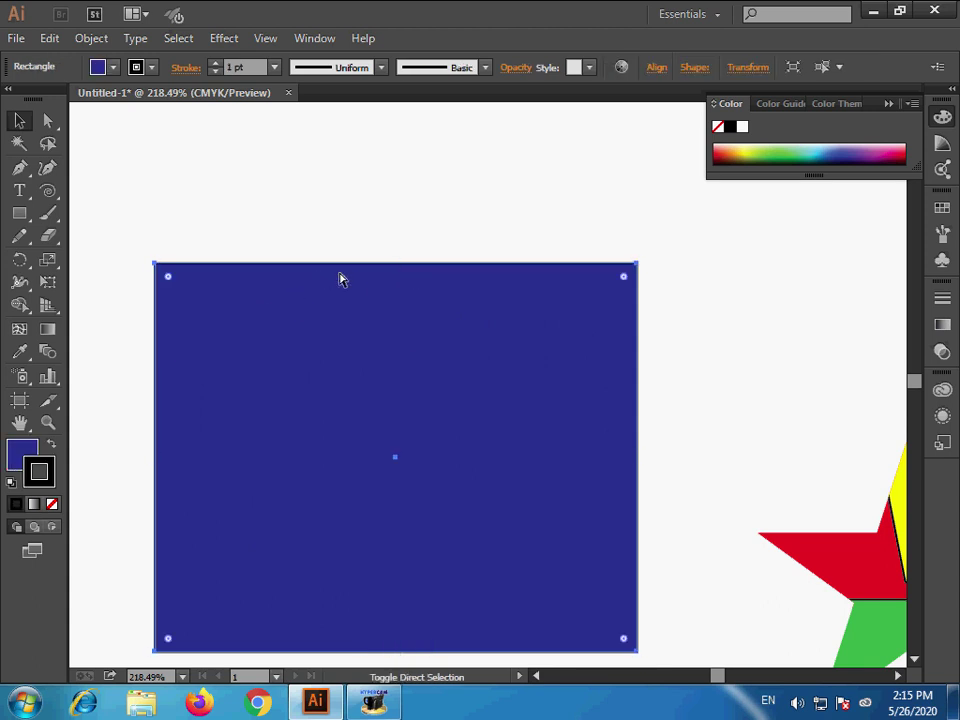
{"action": "left_click_drag", "start_coordinate": [201, 233], "coordinate": [497, 476]}
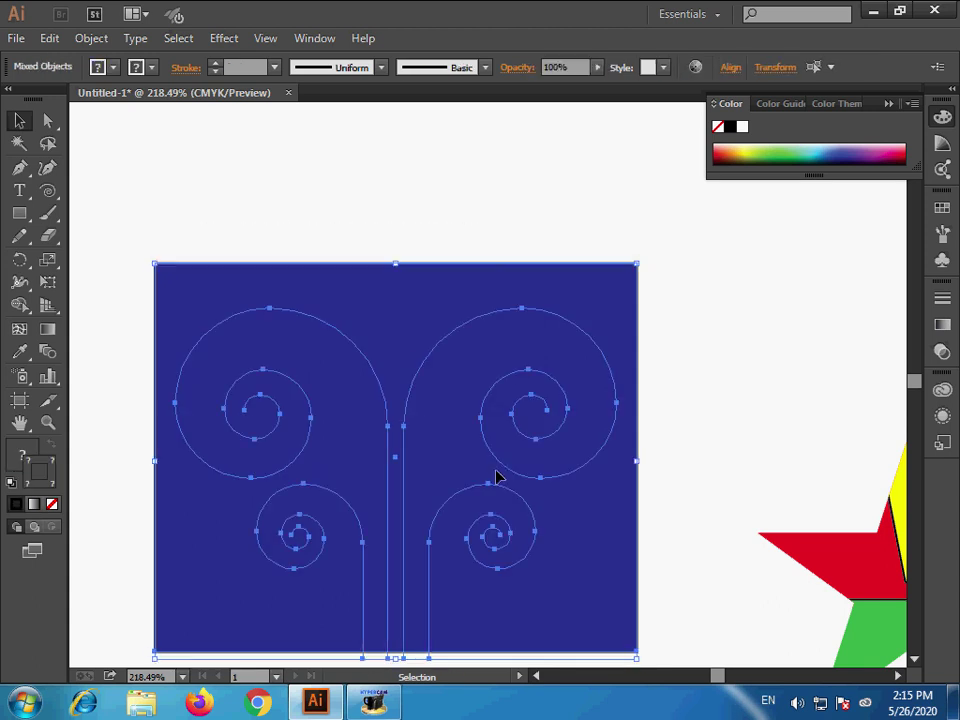
{"action": "right_click", "coordinate": [479, 419]}
{"action": "left_click", "coordinate": [514, 524]}
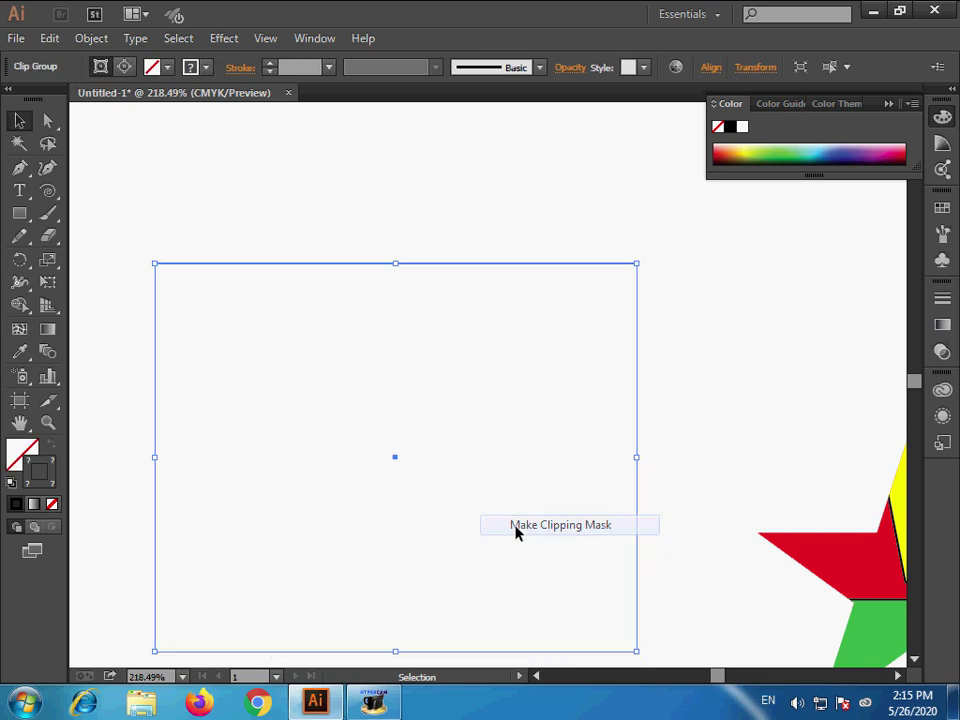
Step: Fill the clipping rectangle's path with the dark blue swatch
{"action": "left_click", "coordinate": [47, 121]}
{"action": "left_click", "coordinate": [195, 177]}
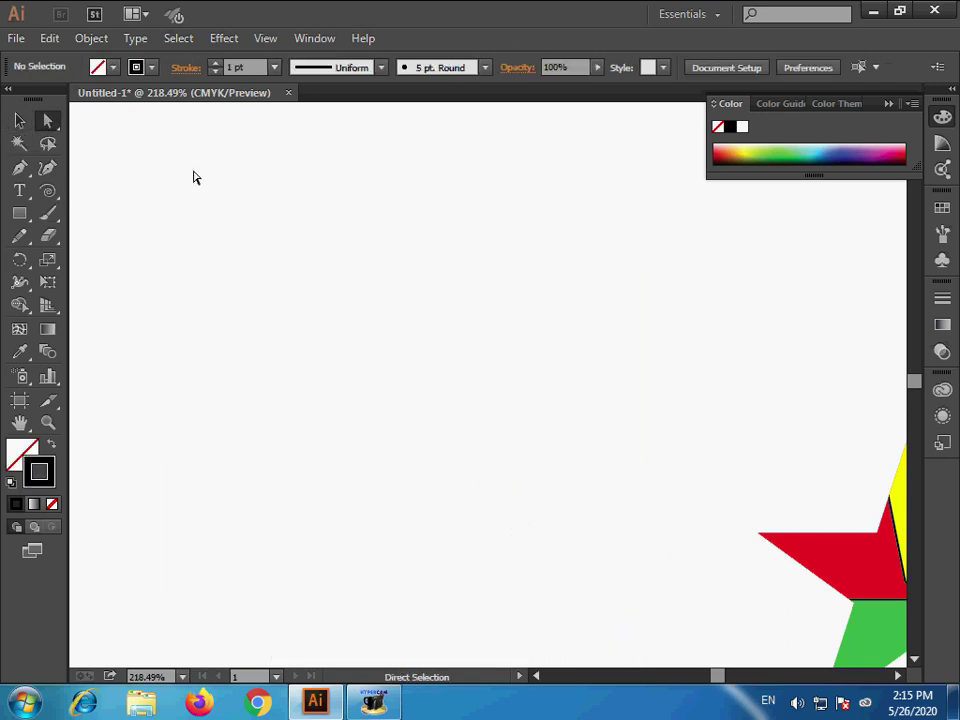
{"action": "left_click_drag", "start_coordinate": [150, 234], "coordinate": [227, 299]}
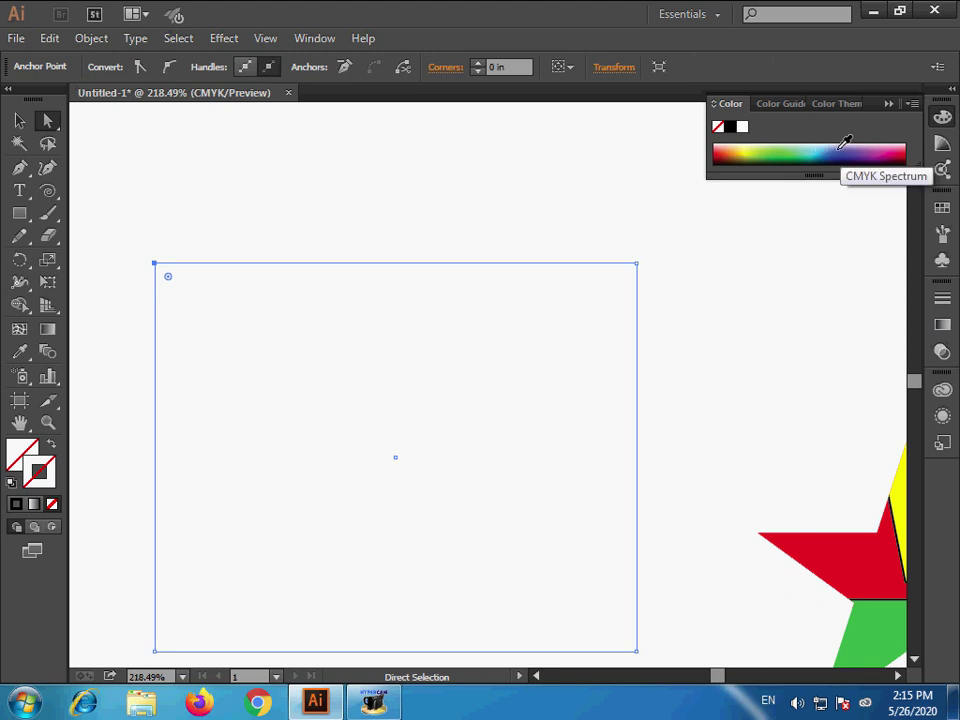
{"action": "left_click", "coordinate": [946, 212]}
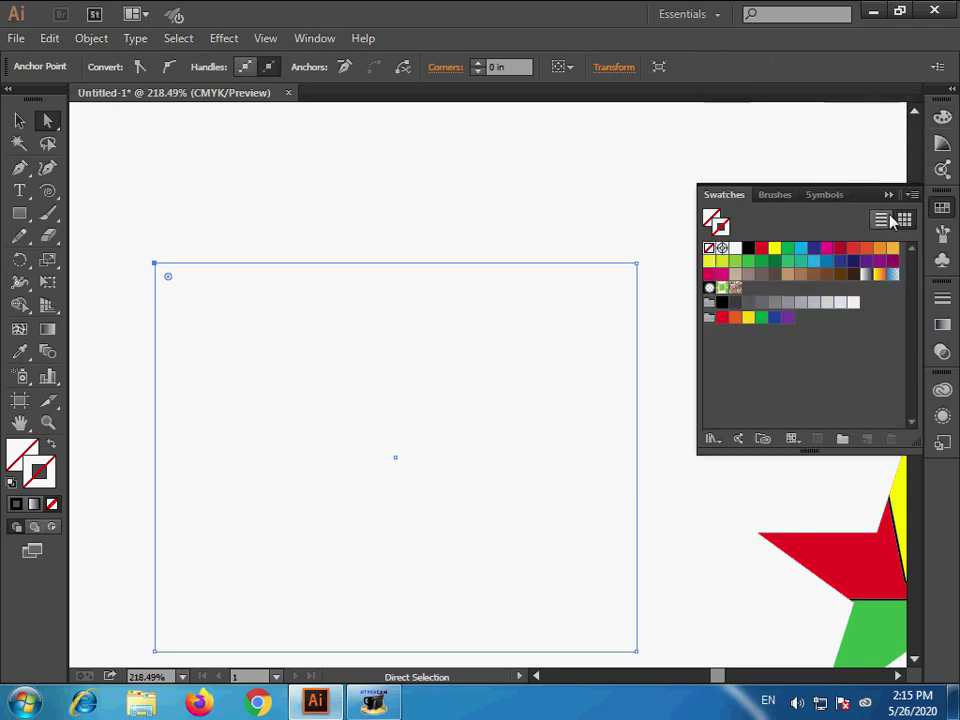
{"action": "left_click", "coordinate": [814, 249]}
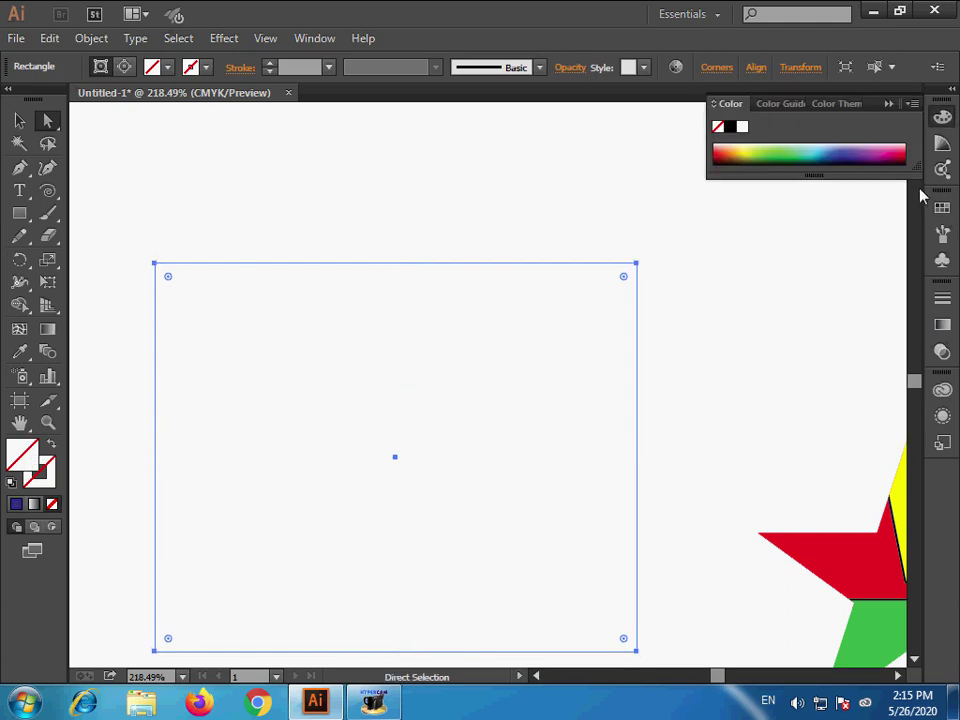
{"action": "left_click", "coordinate": [943, 209]}
{"action": "left_click", "coordinate": [814, 250]}
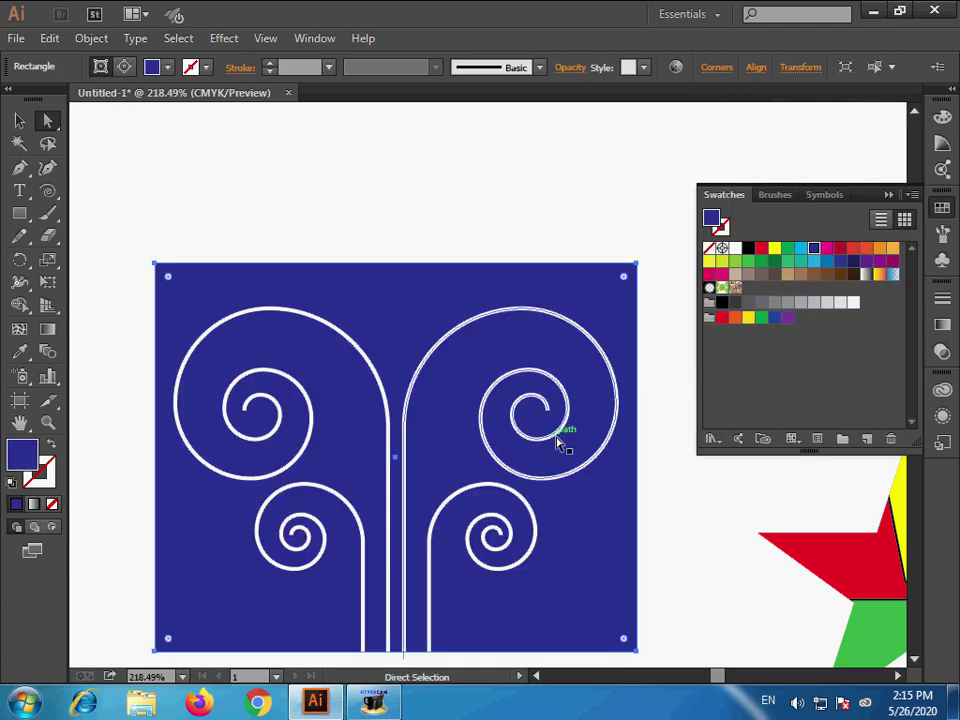
{"action": "left_click", "coordinate": [19, 121]}
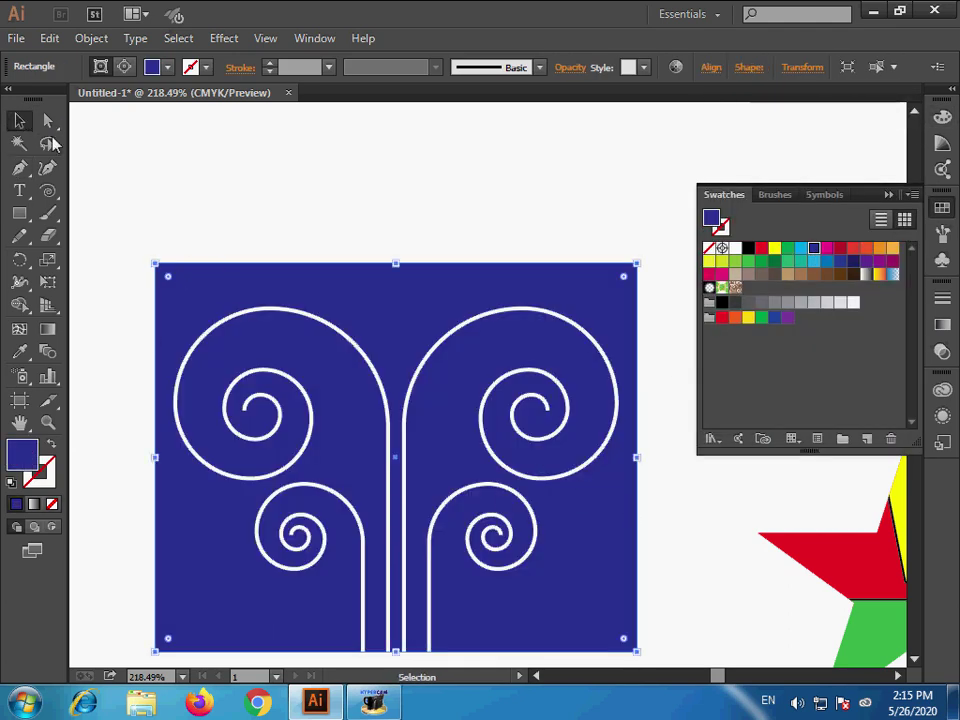
{"action": "left_click", "coordinate": [328, 238]}
Step: Draw a small rectangle above the blue panel and fill it red
{"action": "left_click_drag", "start_coordinate": [328, 209], "coordinate": [321, 279]}
{"action": "left_click", "coordinate": [19, 213]}
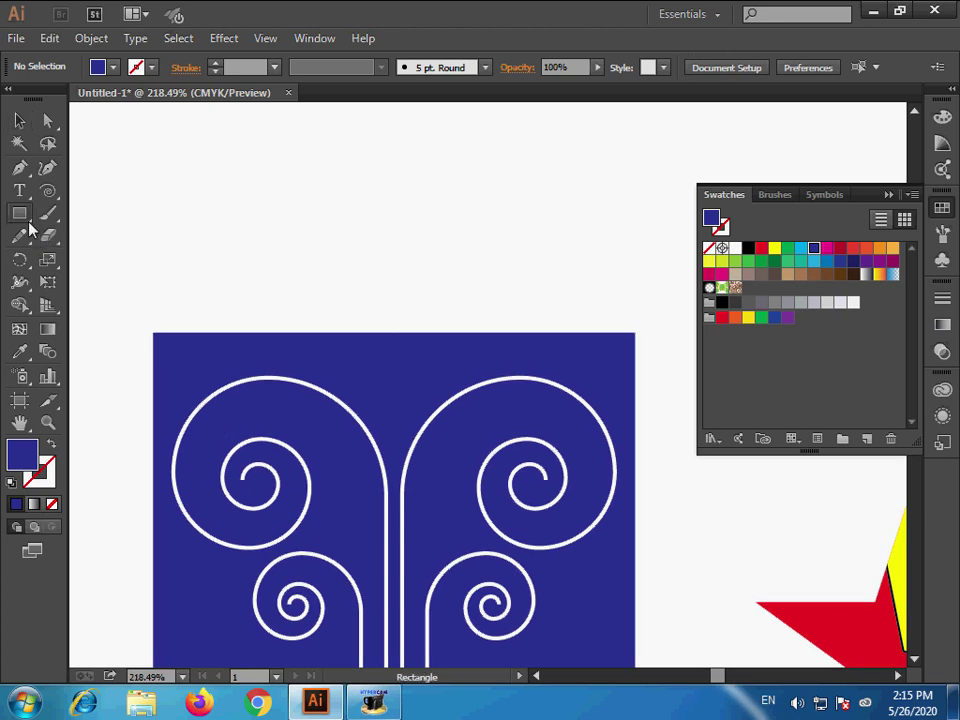
{"action": "left_click_drag", "start_coordinate": [154, 315], "coordinate": [251, 253]}
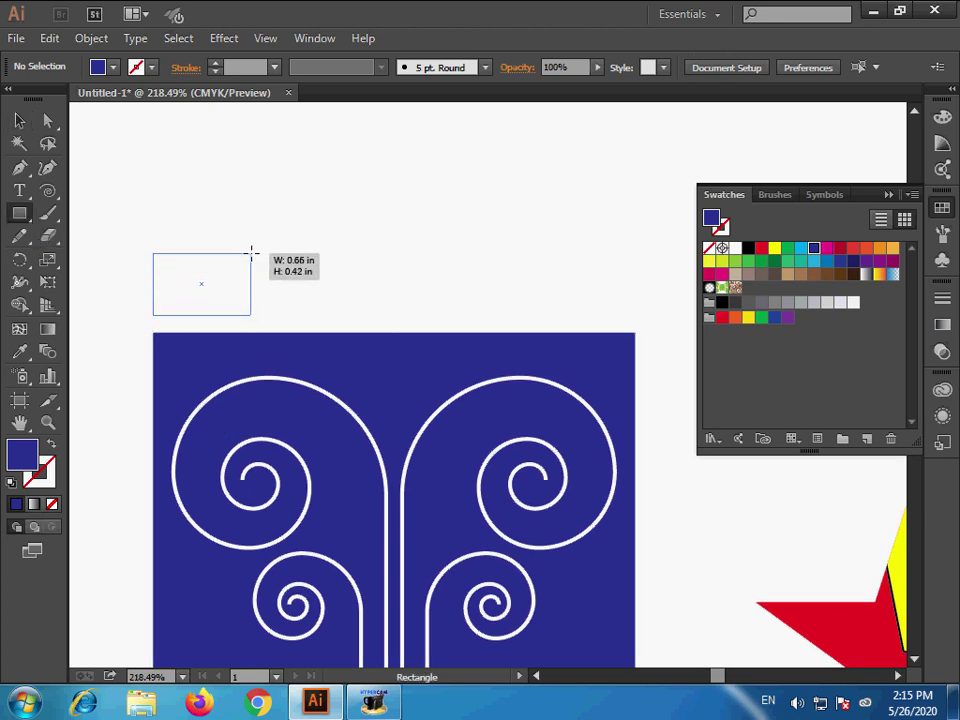
{"action": "left_click", "coordinate": [19, 121]}
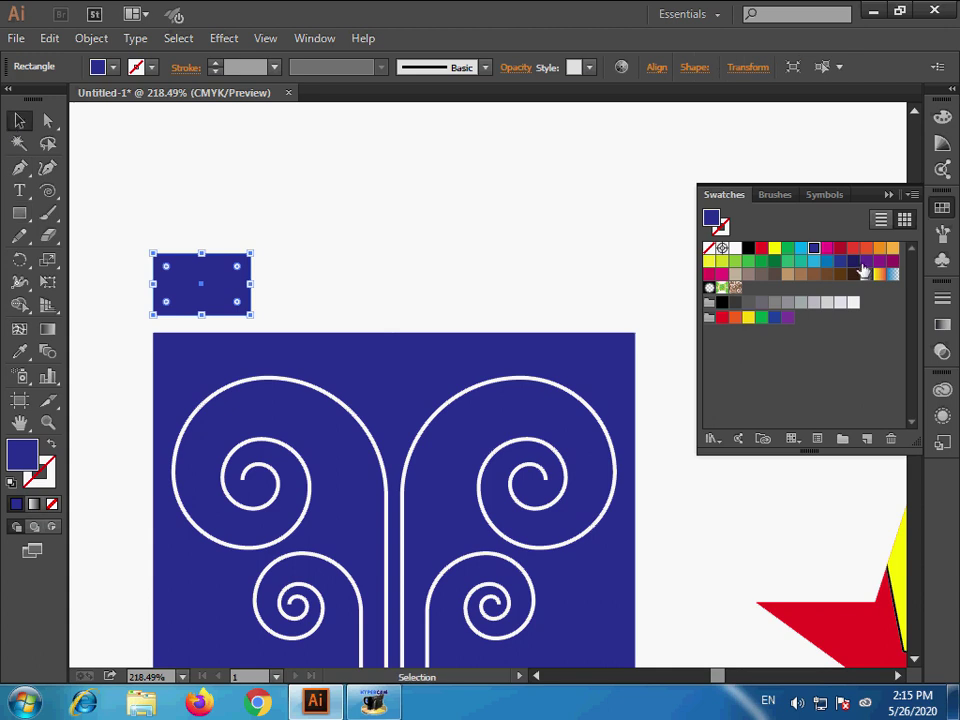
{"action": "left_click", "coordinate": [761, 249]}
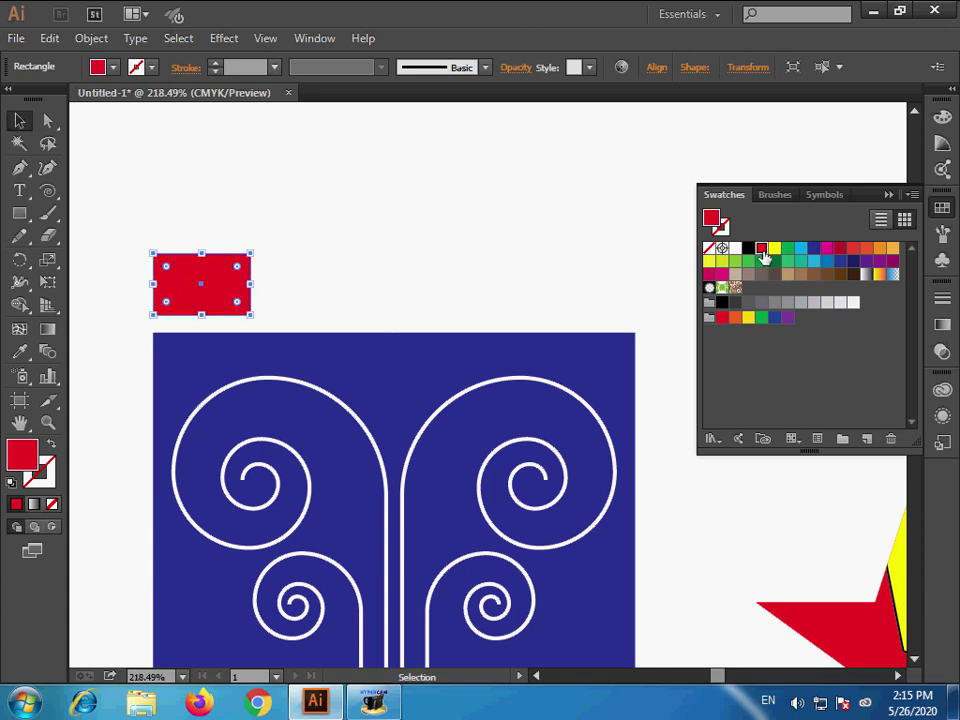
{"action": "left_click", "coordinate": [336, 274]}
Step: Copy the red rectangle rightward three times and align the last with the panel's right edge
{"action": "left_click_drag", "start_coordinate": [200, 308], "coordinate": [324, 312]}
{"action": "key", "text": "ctrl+d"}
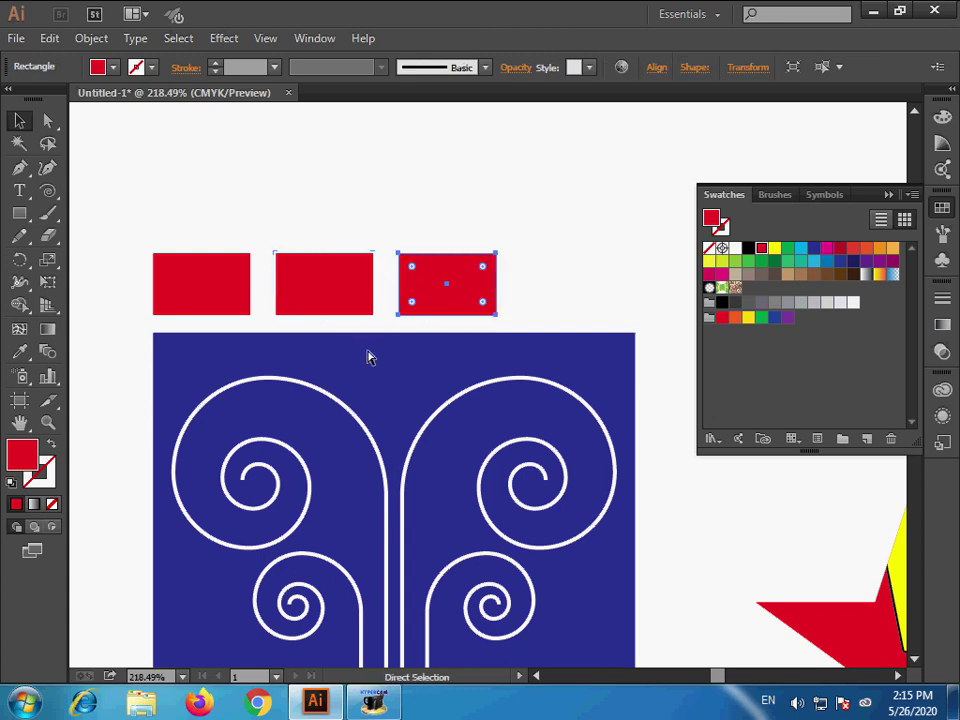
{"action": "key", "text": "ctrl+d"}
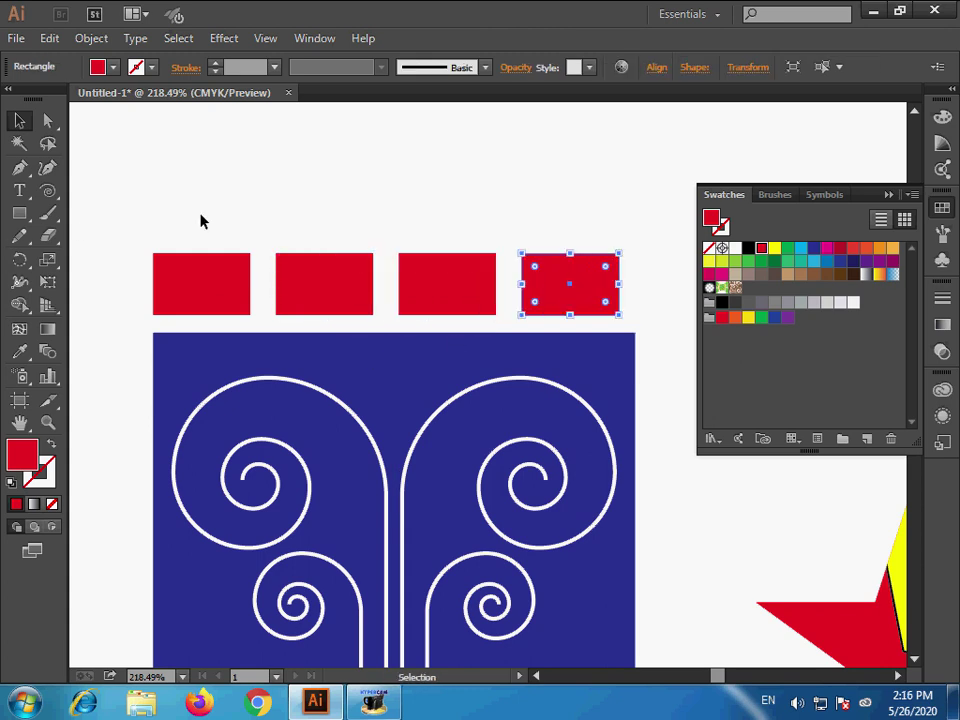
{"action": "left_click_drag", "start_coordinate": [561, 296], "coordinate": [576, 296]}
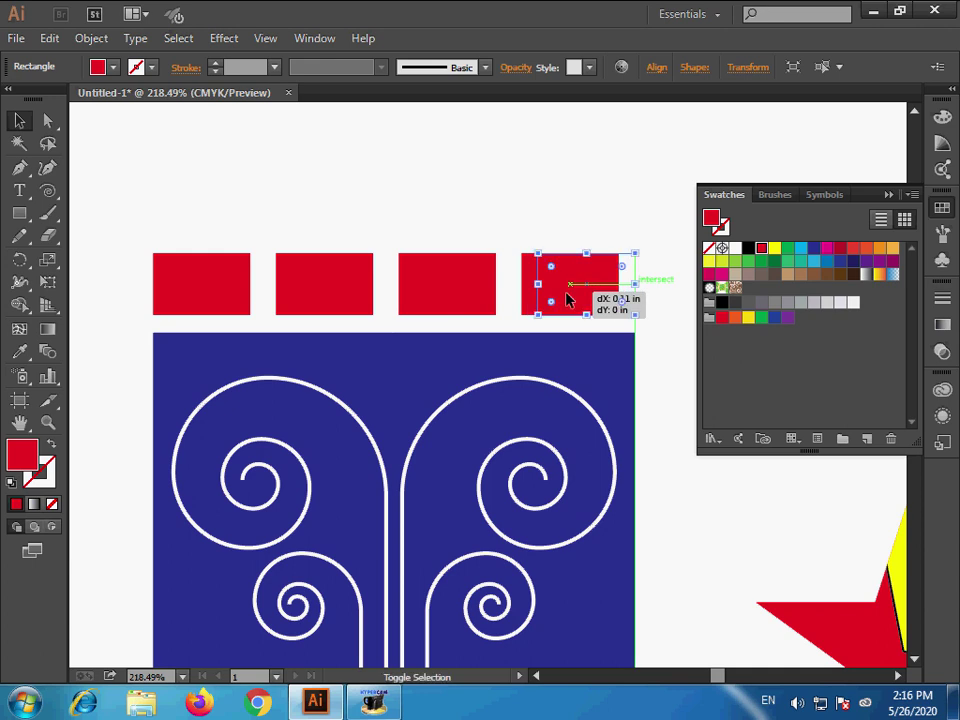
{"action": "left_click", "coordinate": [213, 302], "text": "shift"}
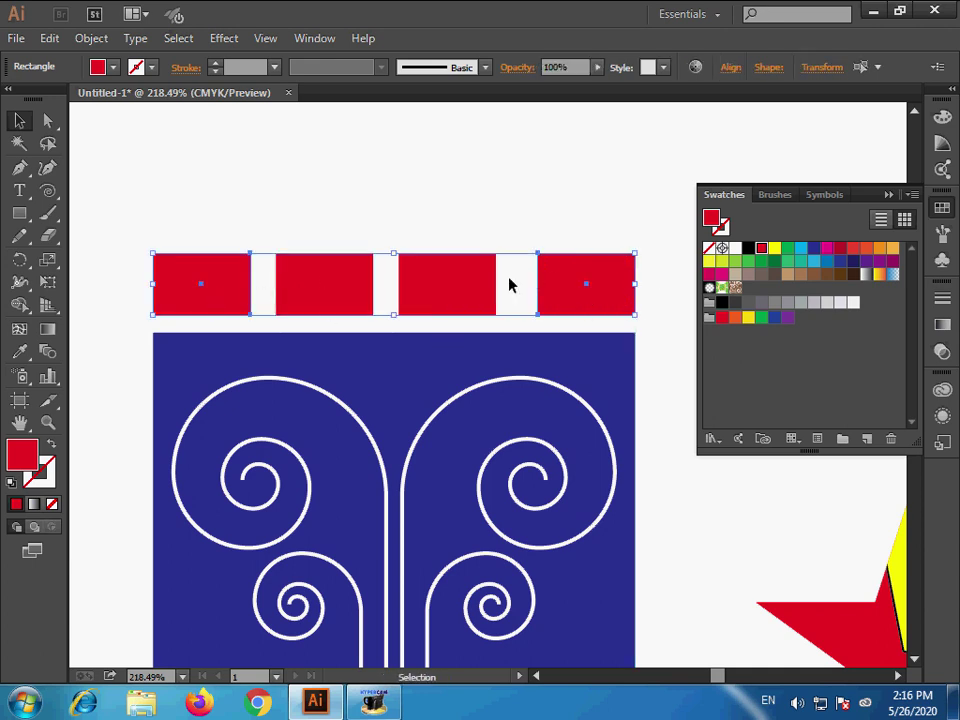
Step: Apply Horizontal Distribute Center to the four red rectangles for equal spacing
{"action": "left_click_drag", "start_coordinate": [198, 214], "coordinate": [594, 321]}
{"action": "left_click", "coordinate": [733, 68]}
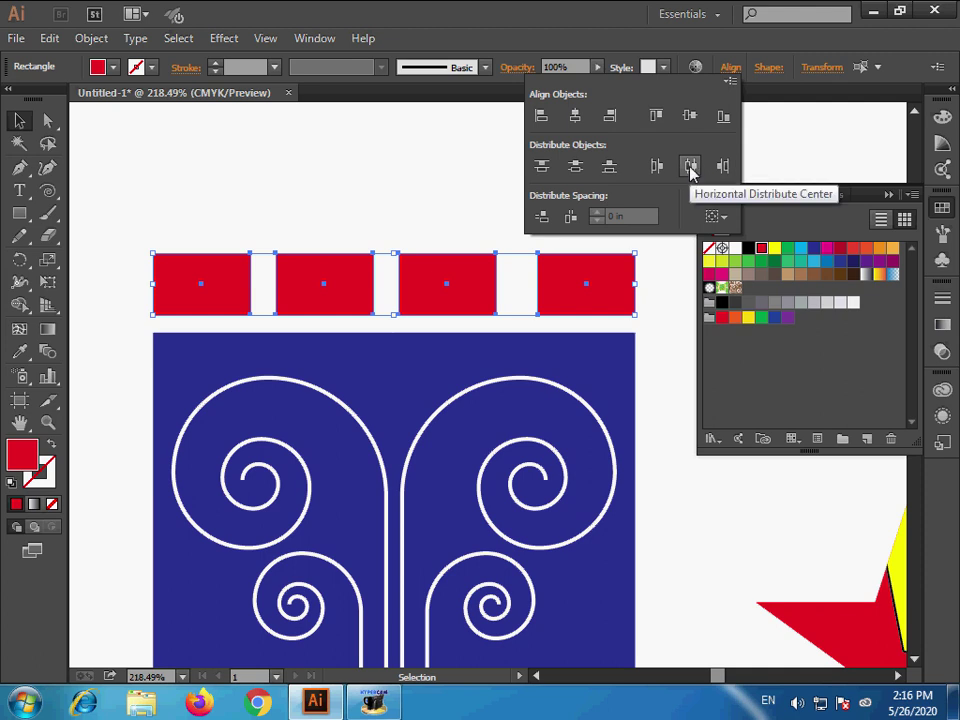
{"action": "left_click", "coordinate": [690, 168]}
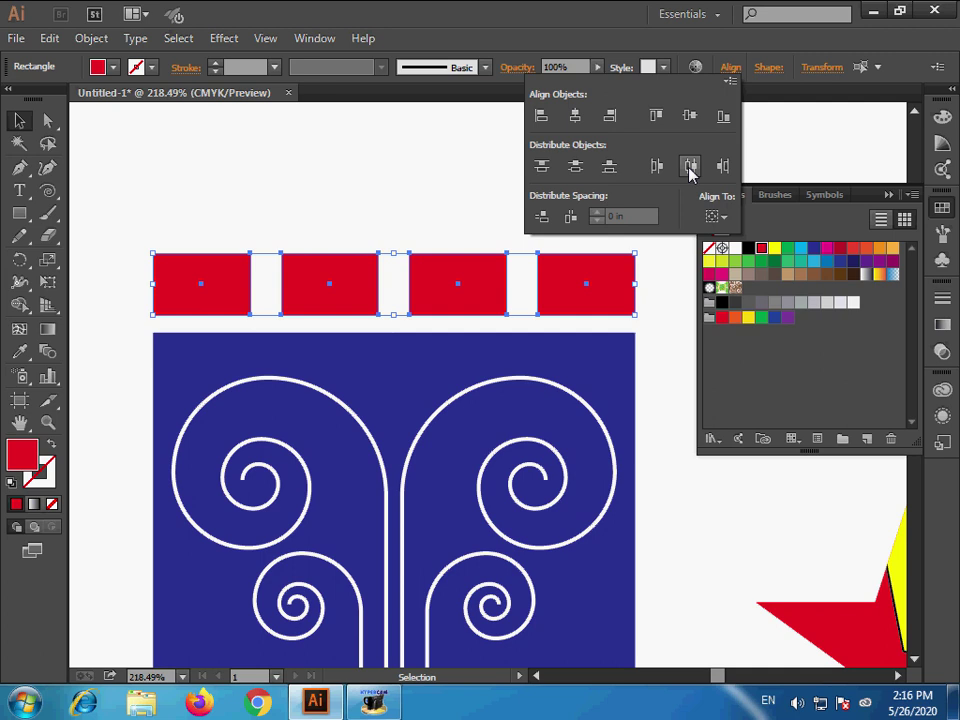
{"action": "key", "text": "Escape"}
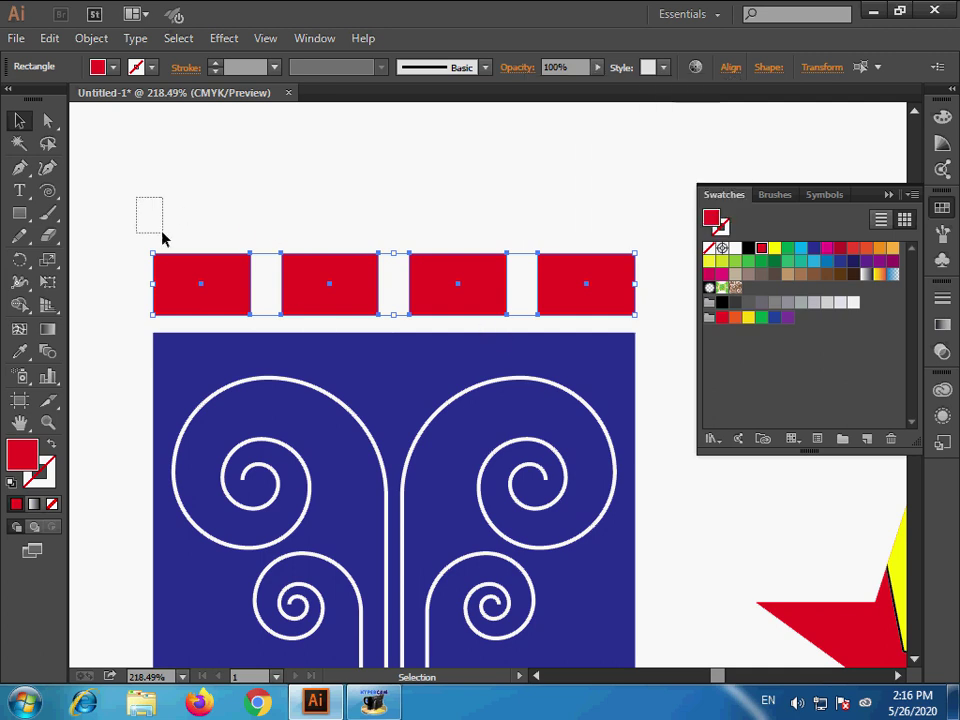
Step: Group the red rectangles with the blue swirl panel
{"action": "left_click_drag", "start_coordinate": [165, 238], "coordinate": [636, 562]}
{"action": "right_click", "coordinate": [560, 530]}
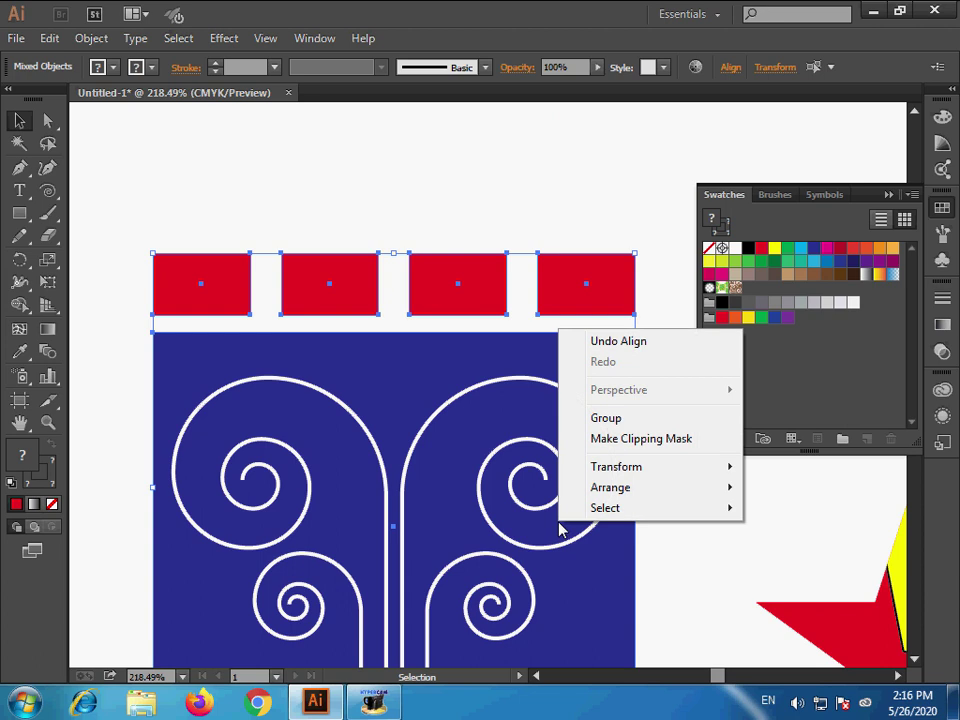
{"action": "left_click", "coordinate": [630, 418]}
Step: Move the star and the grouped swirl artwork off the artboard onto the pasteboard
{"action": "left_click", "coordinate": [572, 502], "text": "ctrl+alt"}
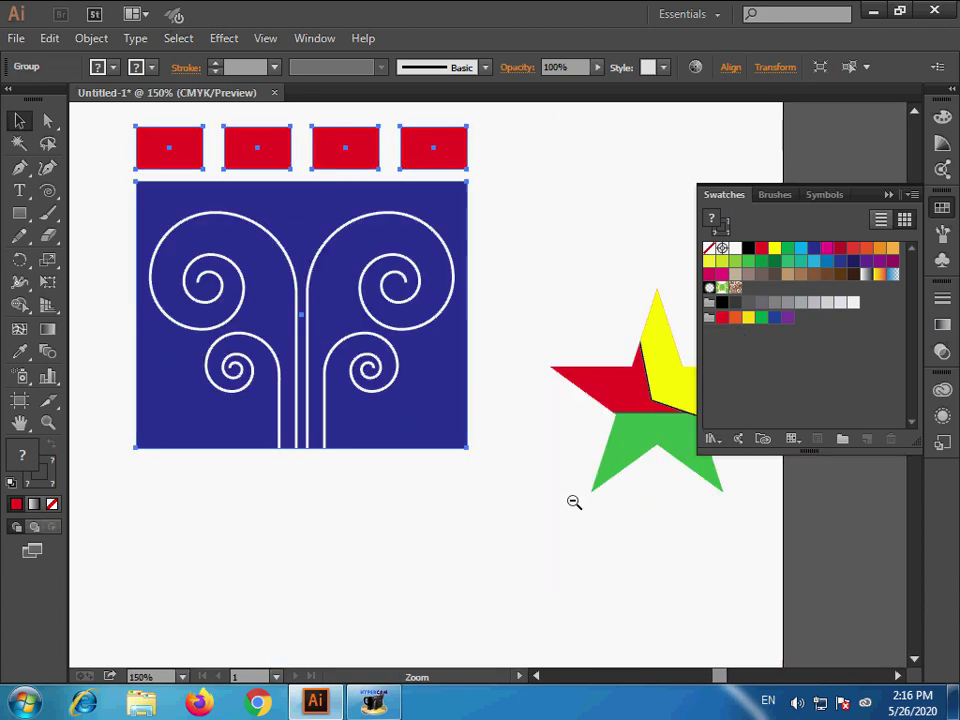
{"action": "left_click_drag", "start_coordinate": [643, 452], "coordinate": [888, 573]}
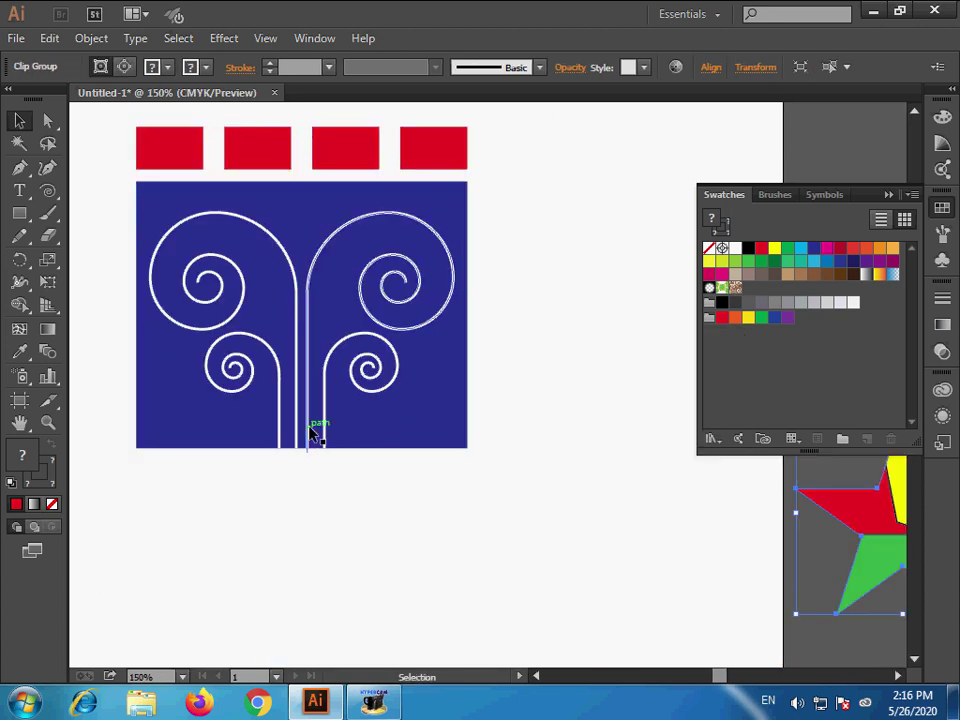
{"action": "left_click_drag", "start_coordinate": [336, 431], "coordinate": [469, 551]}
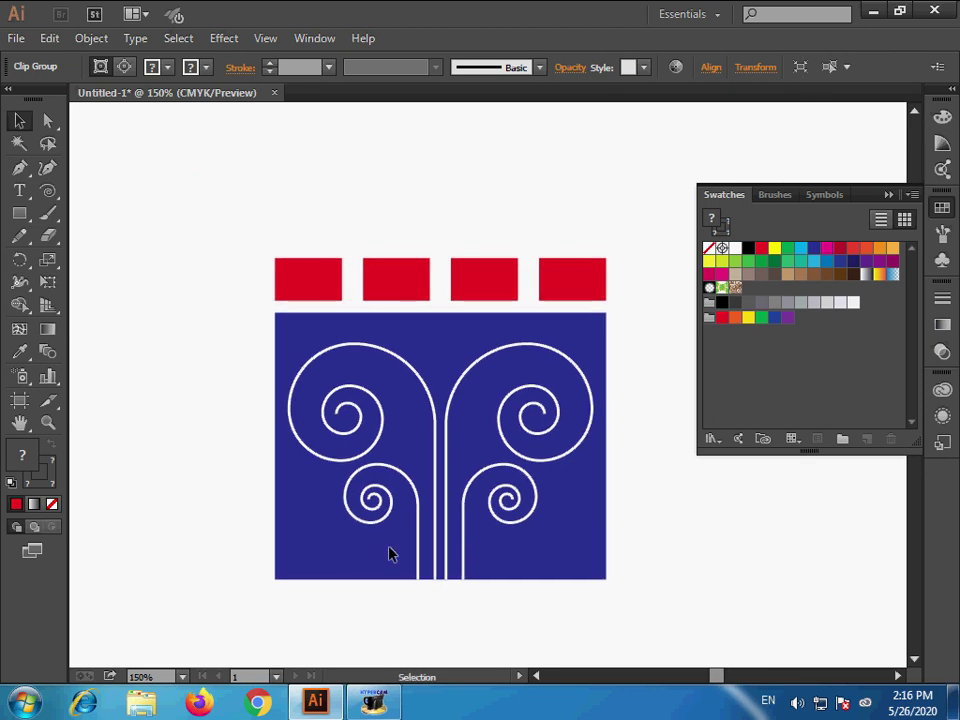
{"action": "key", "text": "ctrl+minus"}
{"action": "key", "text": "ctrl+minus"}
{"action": "left_click", "coordinate": [548, 310]}
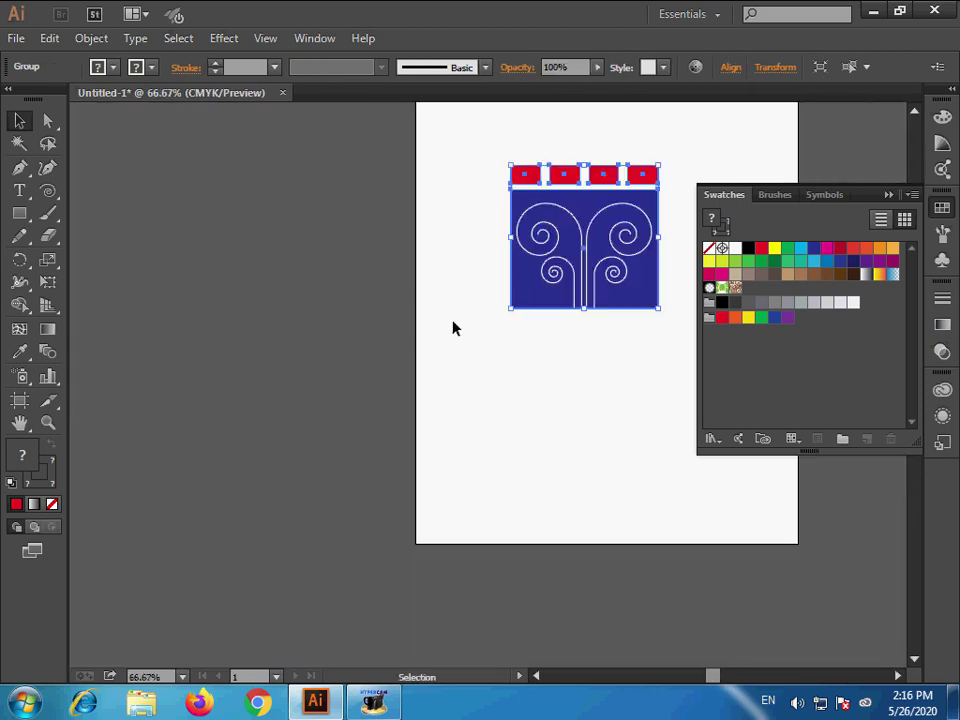
{"action": "left_click_drag", "start_coordinate": [553, 272], "coordinate": [268, 344]}
Step: Zoom in on the empty artboard and collapse the Swatches panel
{"action": "mouse_move", "coordinate": [600, 330]}
{"action": "left_mouse_down"}
{"action": "mouse_move", "coordinate": [428, 349]}
{"action": "mouse_move", "coordinate": [351, 403]}
{"action": "left_mouse_up"}
{"action": "key", "text": "z"}
{"action": "left_click_drag", "start_coordinate": [110, 195], "coordinate": [600, 538]}
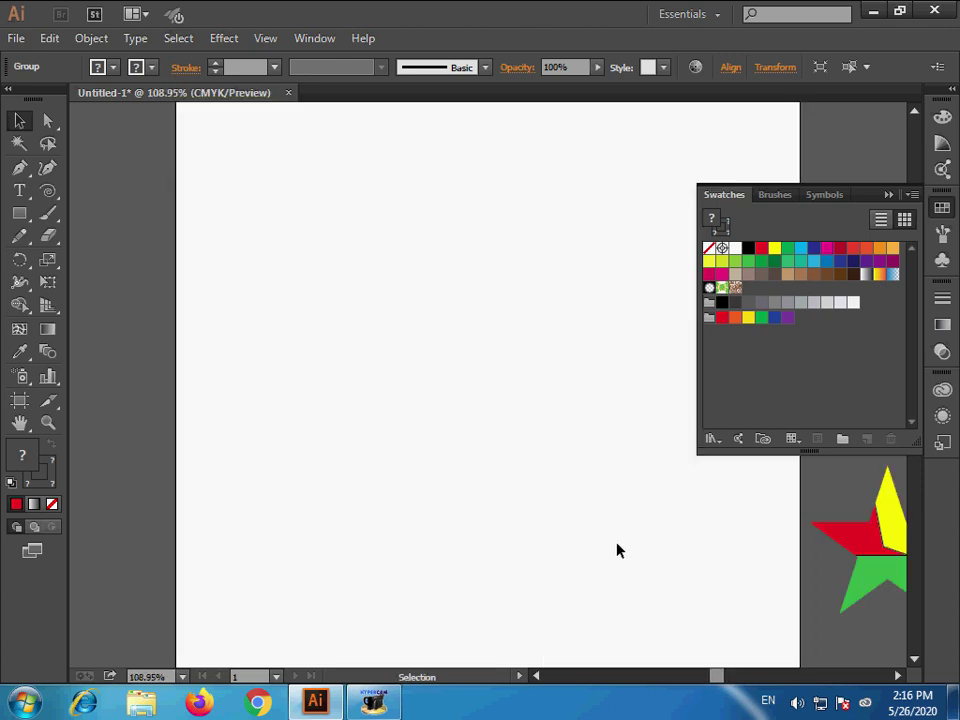
{"action": "left_click", "coordinate": [888, 195]}
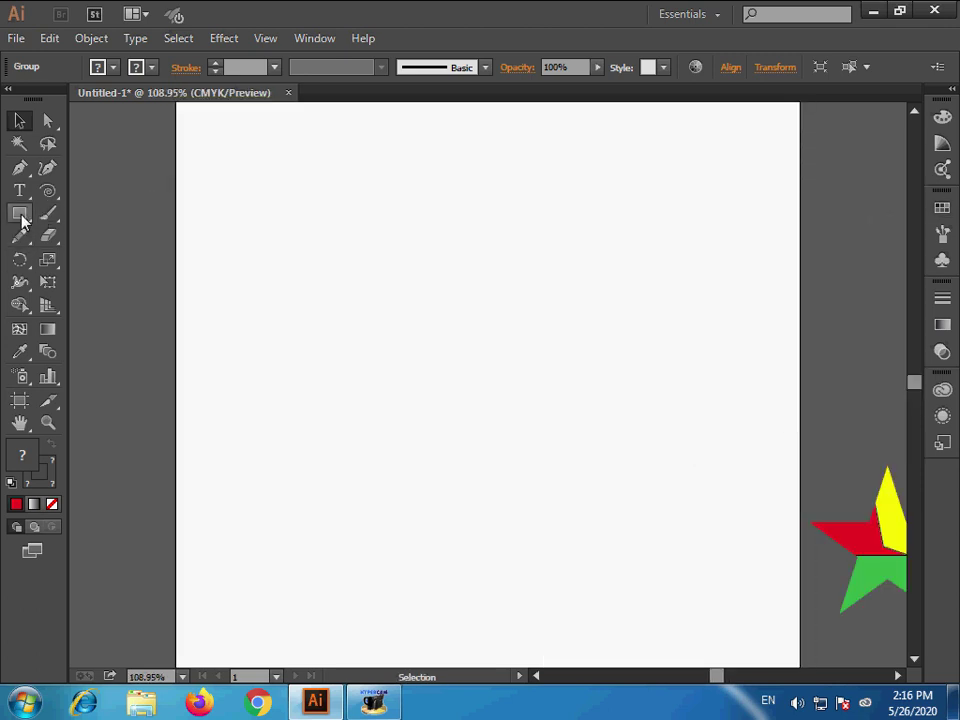
Step: Draw a circle mid-artboard with no fill and a black stroke
{"action": "left_click_drag", "start_coordinate": [22, 216], "coordinate": [82, 259]}
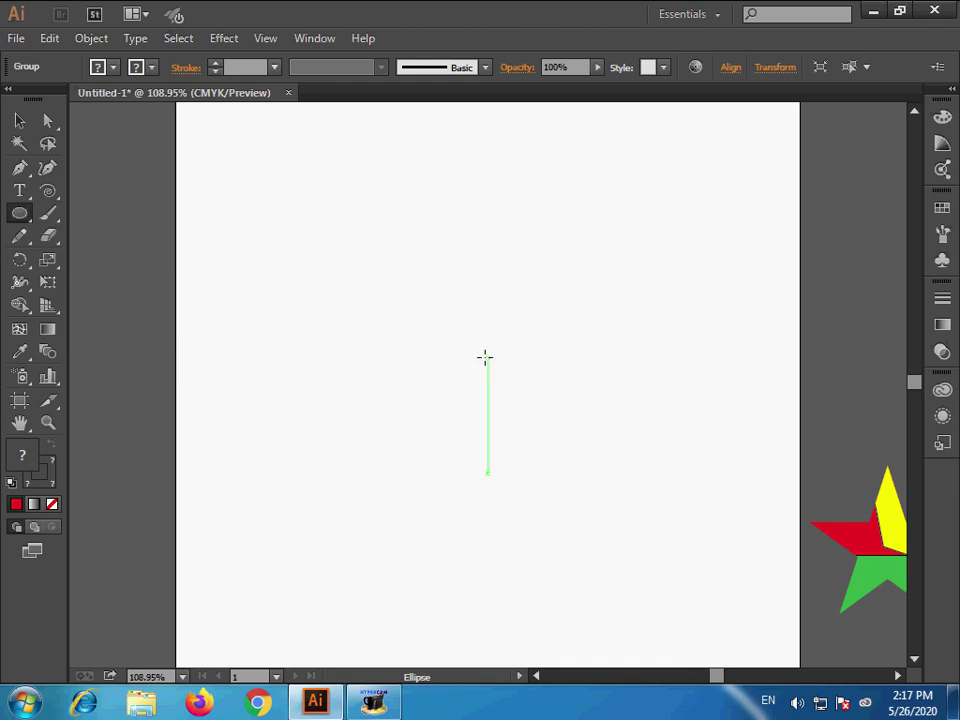
{"action": "left_click_drag", "start_coordinate": [485, 357], "coordinate": [576, 486]}
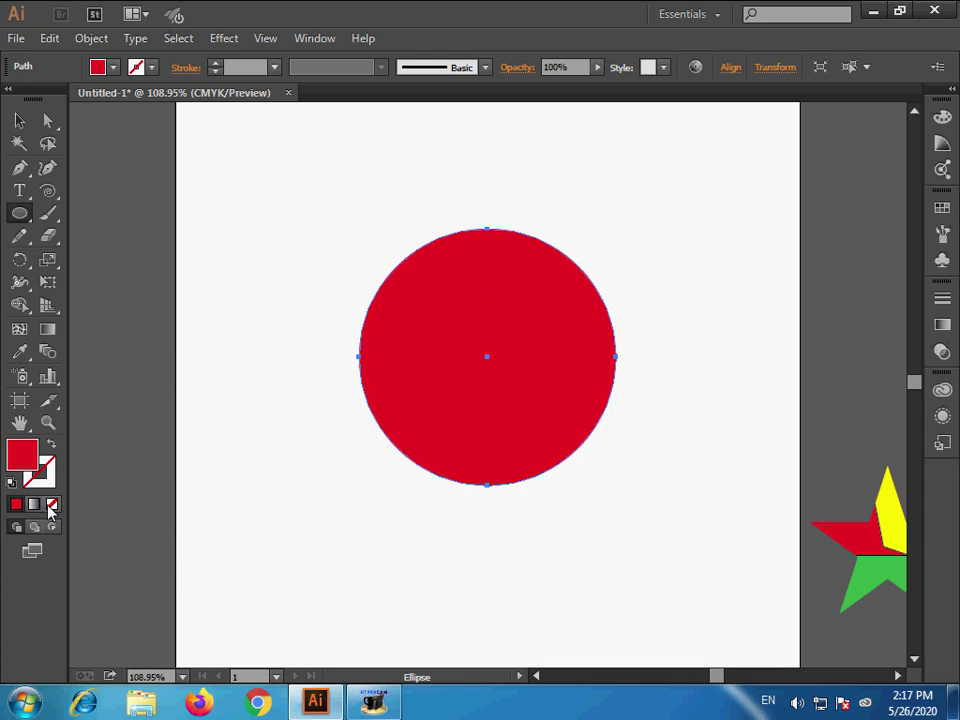
{"action": "left_click", "coordinate": [11, 483]}
{"action": "left_click", "coordinate": [52, 505]}
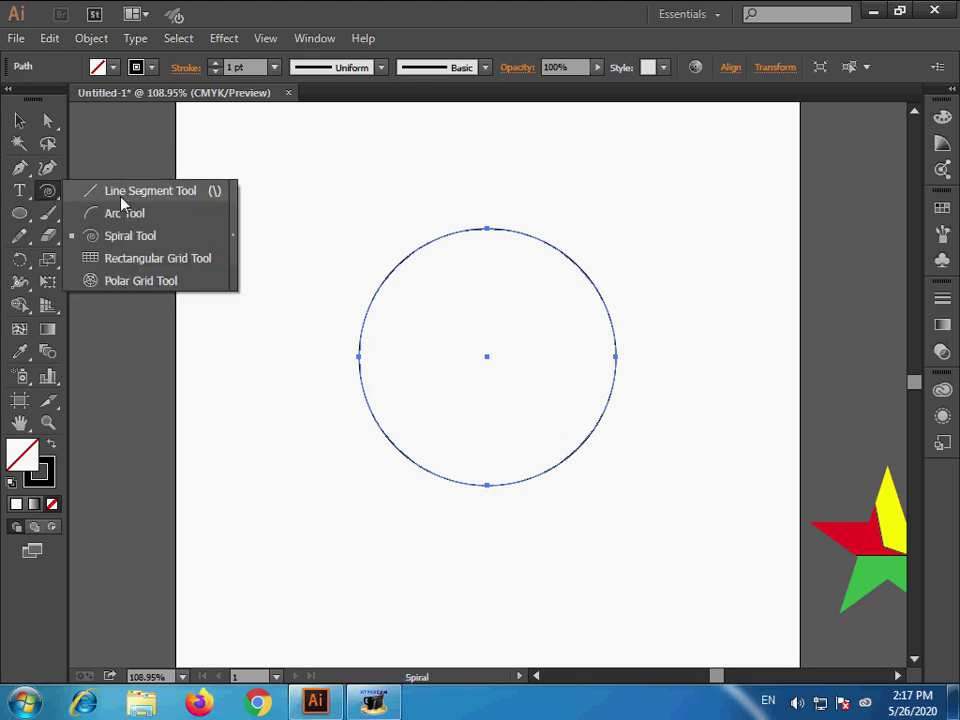
Step: Draw a vertical line through the circle and make a 90° rotated copy as the horizontal
{"action": "left_click_drag", "start_coordinate": [47, 190], "coordinate": [120, 191]}
{"action": "mouse_move", "coordinate": [488, 209]}
{"action": "left_mouse_down"}
{"action": "mouse_move", "coordinate": [479, 531]}
{"action": "mouse_move", "coordinate": [480, 512]}
{"action": "left_mouse_up"}
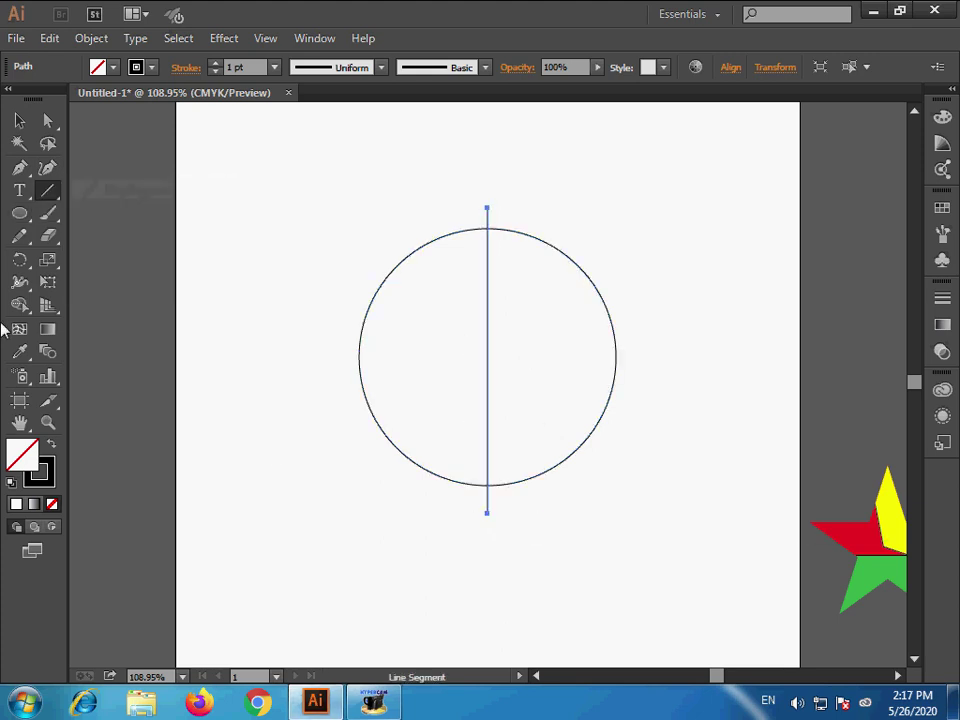
{"action": "left_click", "coordinate": [20, 259]}
{"action": "double_click", "coordinate": [20, 260]}
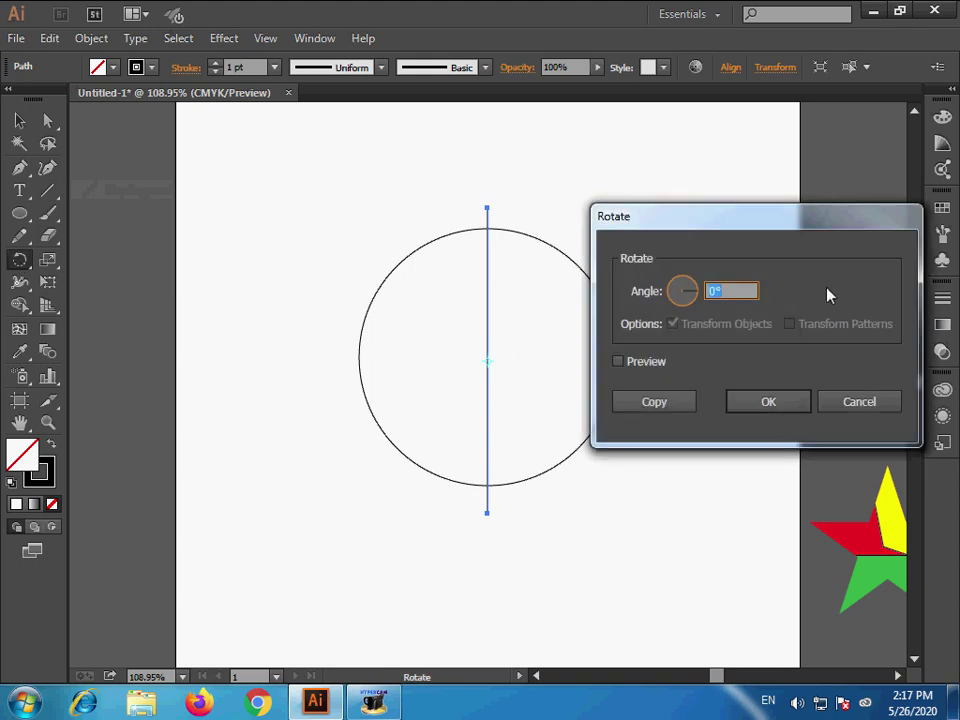
{"action": "type", "text": "90"}
{"action": "left_click", "coordinate": [658, 401]}
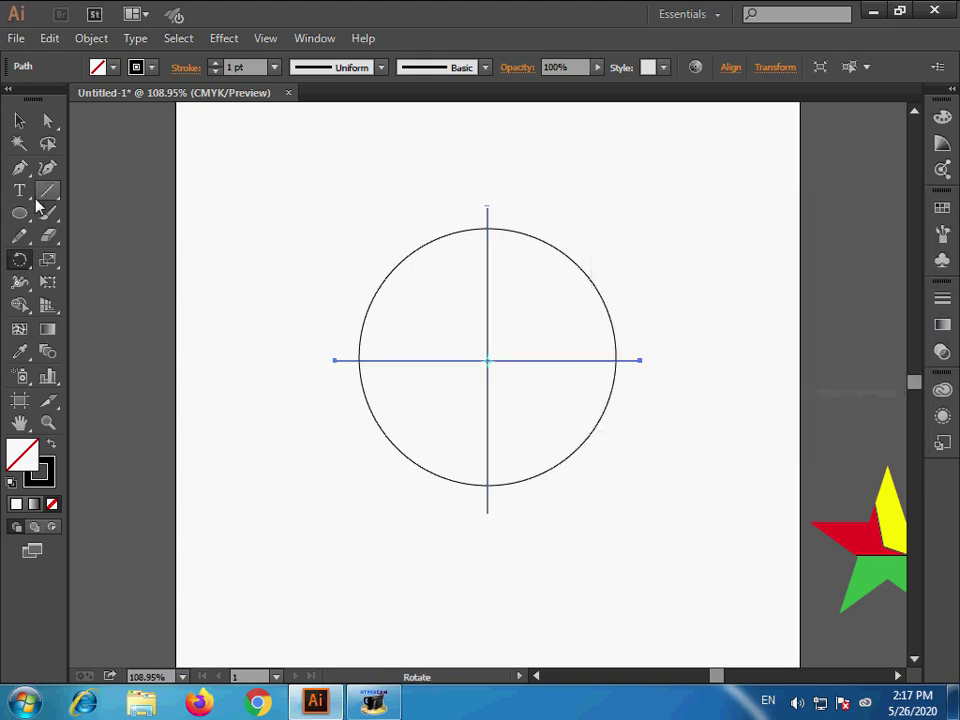
Step: Align the circle and both lines on horizontal and vertical centres, then zoom in
{"action": "left_click", "coordinate": [28, 122]}
{"action": "left_click_drag", "start_coordinate": [205, 208], "coordinate": [641, 442]}
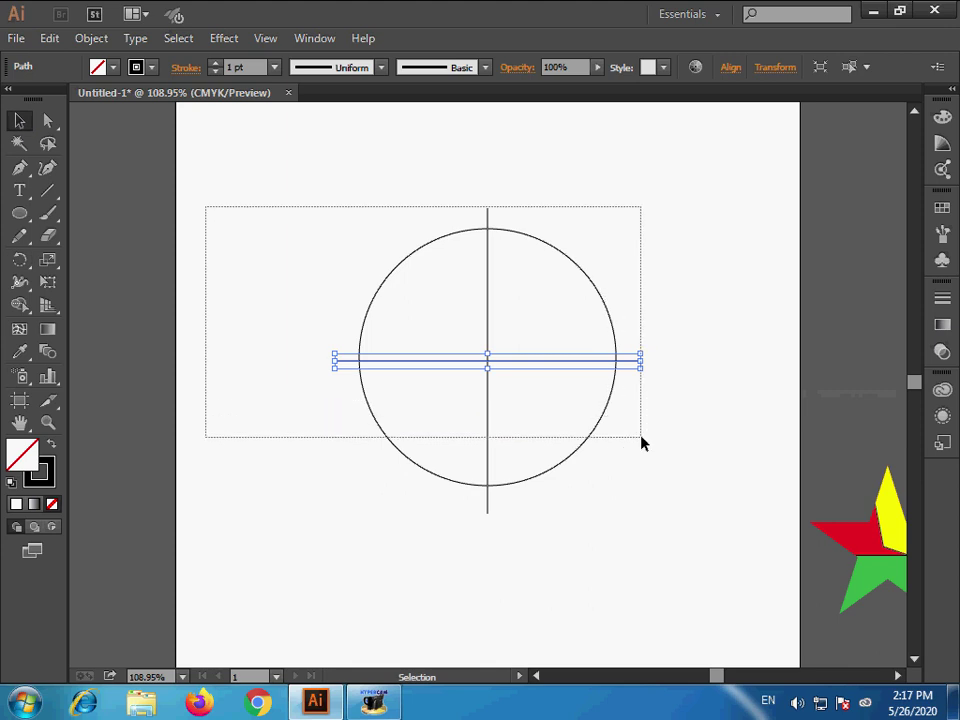
{"action": "left_click", "coordinate": [731, 67]}
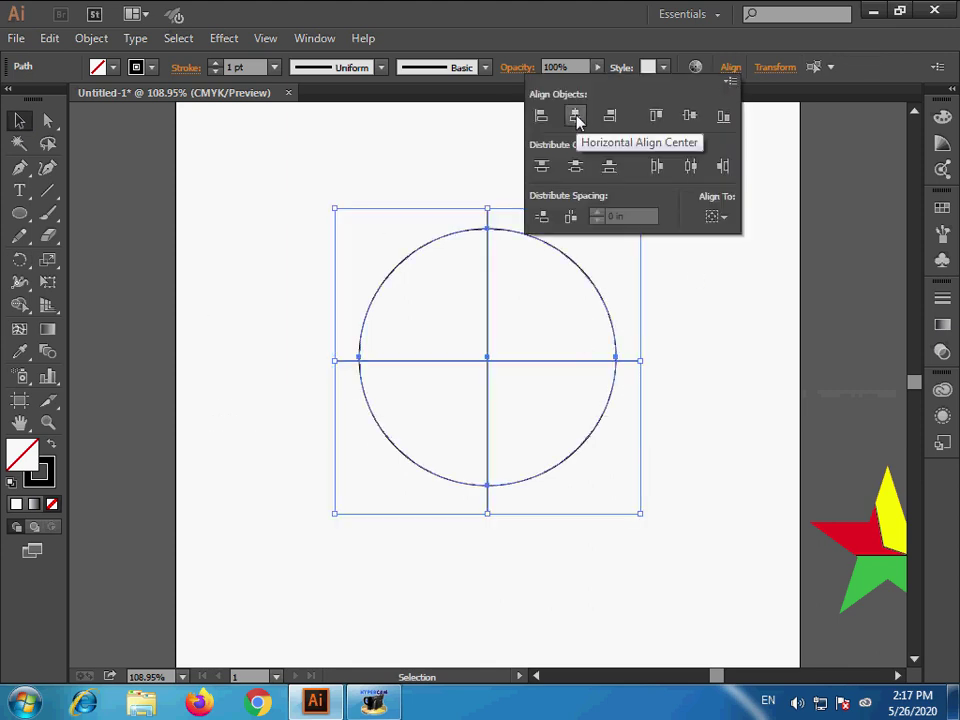
{"action": "left_click", "coordinate": [688, 117]}
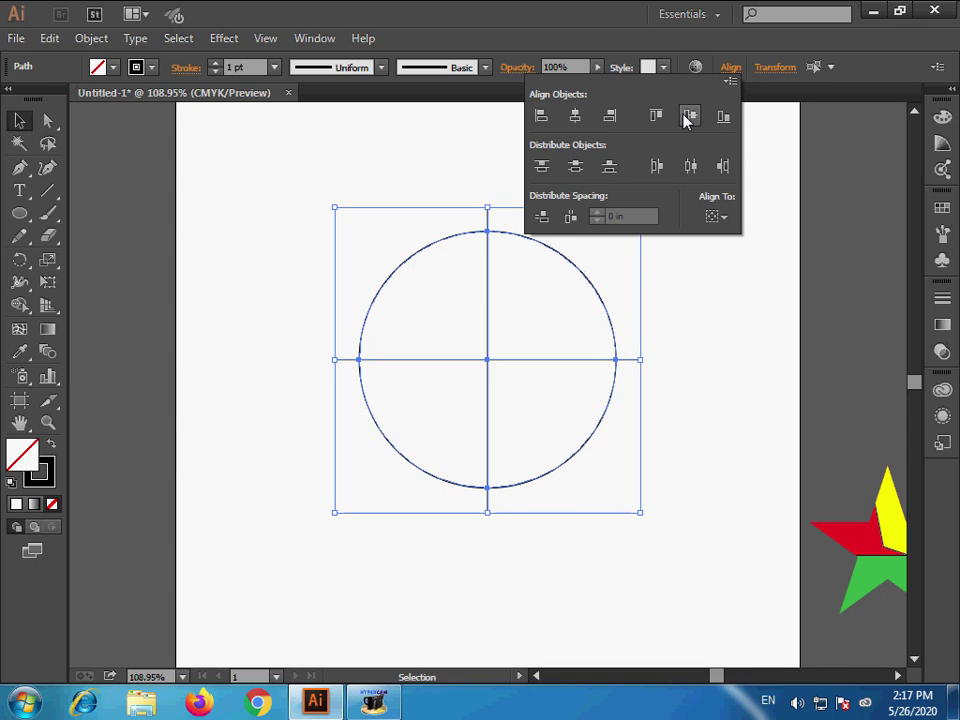
{"action": "left_click", "coordinate": [495, 363]}
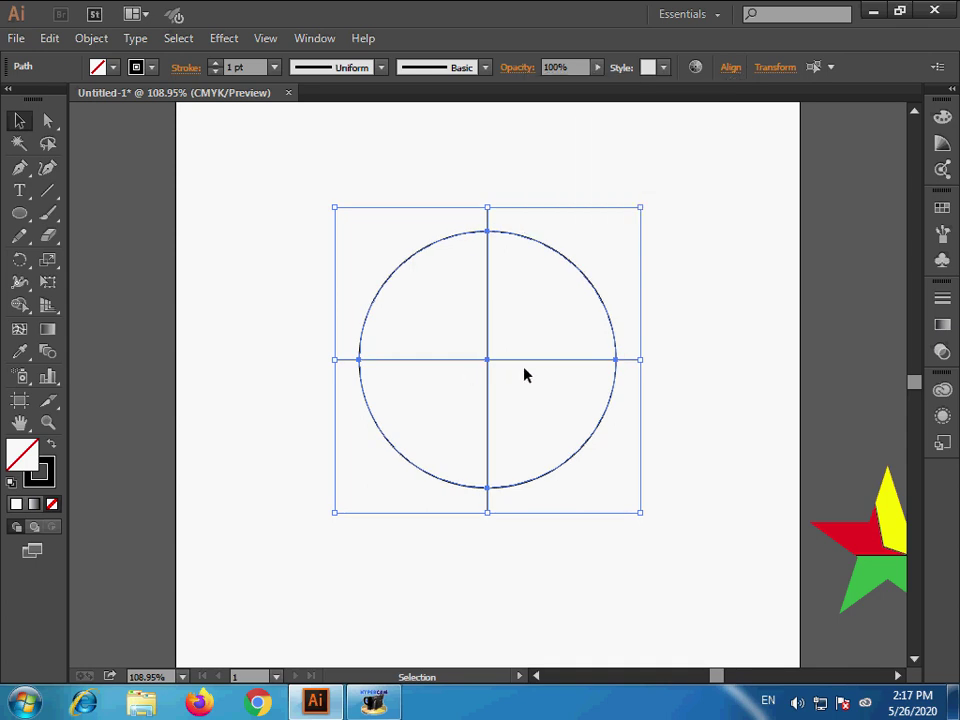
{"action": "left_click", "coordinate": [270, 316]}
{"action": "left_click_drag", "start_coordinate": [351, 189], "coordinate": [703, 542]}
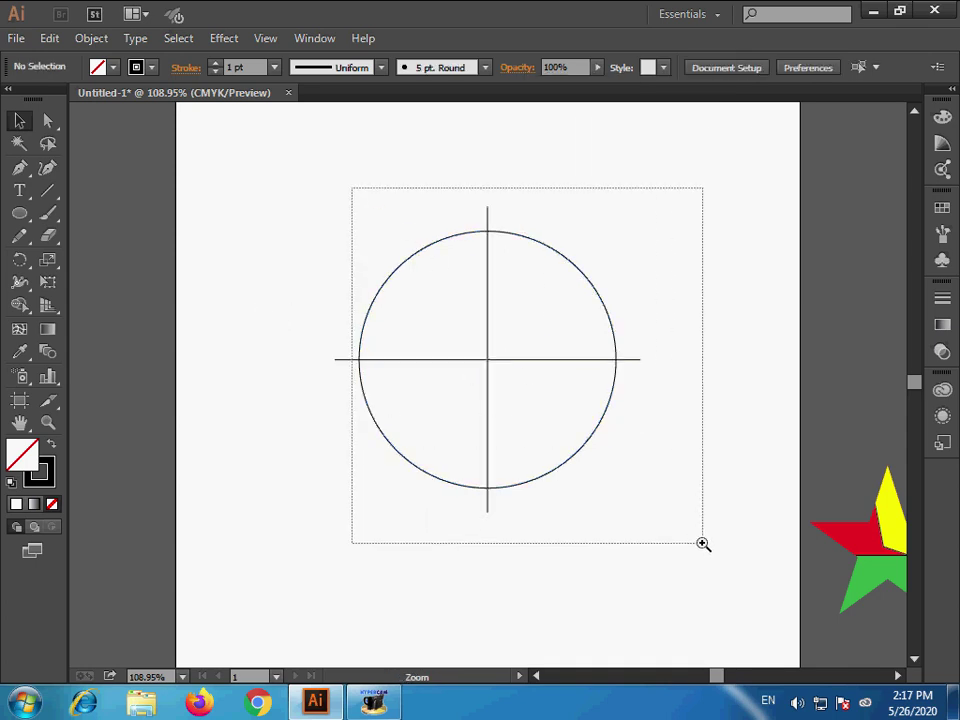
Step: Pen-draw an arc from the circle's top, curving right of centre, to its bottom
{"action": "left_click", "coordinate": [20, 170]}
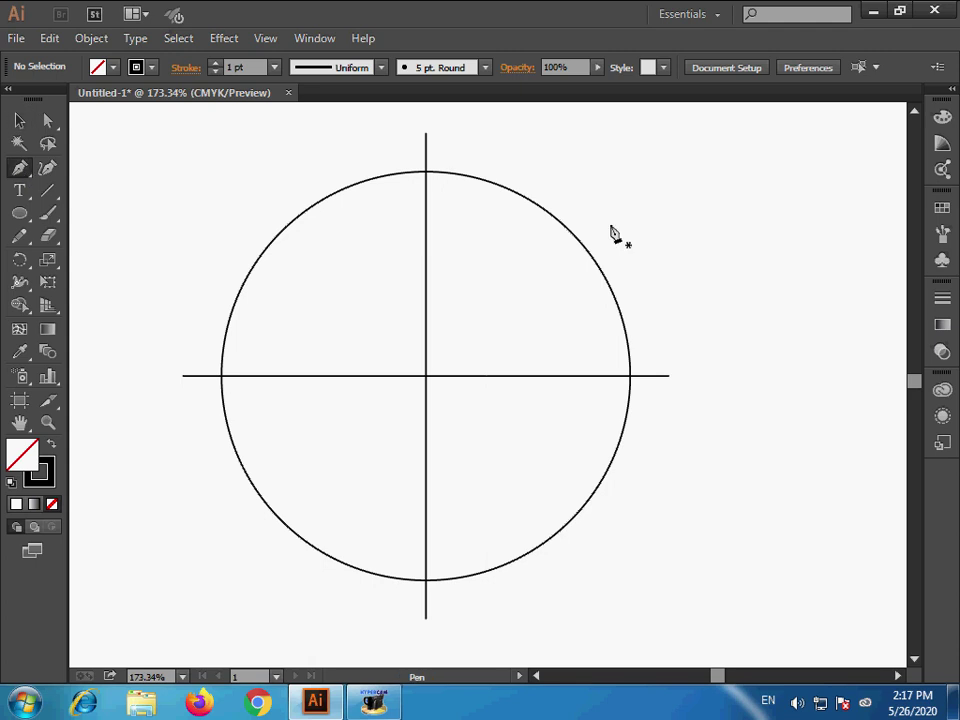
{"action": "left_click", "coordinate": [427, 173]}
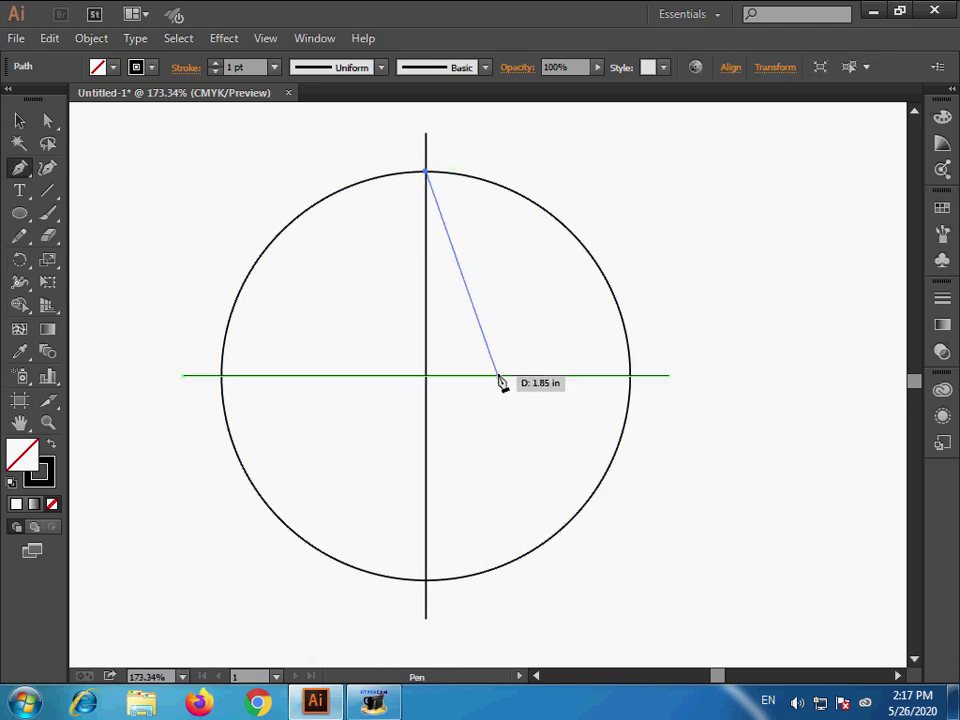
{"action": "left_click_drag", "start_coordinate": [498, 376], "coordinate": [499, 512]}
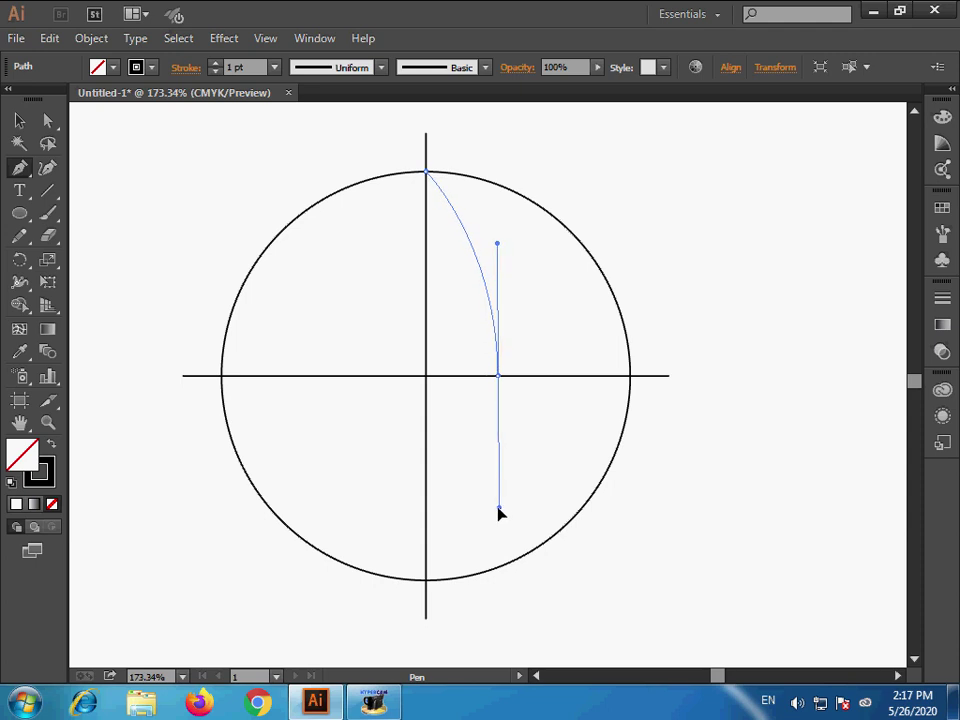
{"action": "left_click_drag", "start_coordinate": [499, 512], "coordinate": [499, 512]}
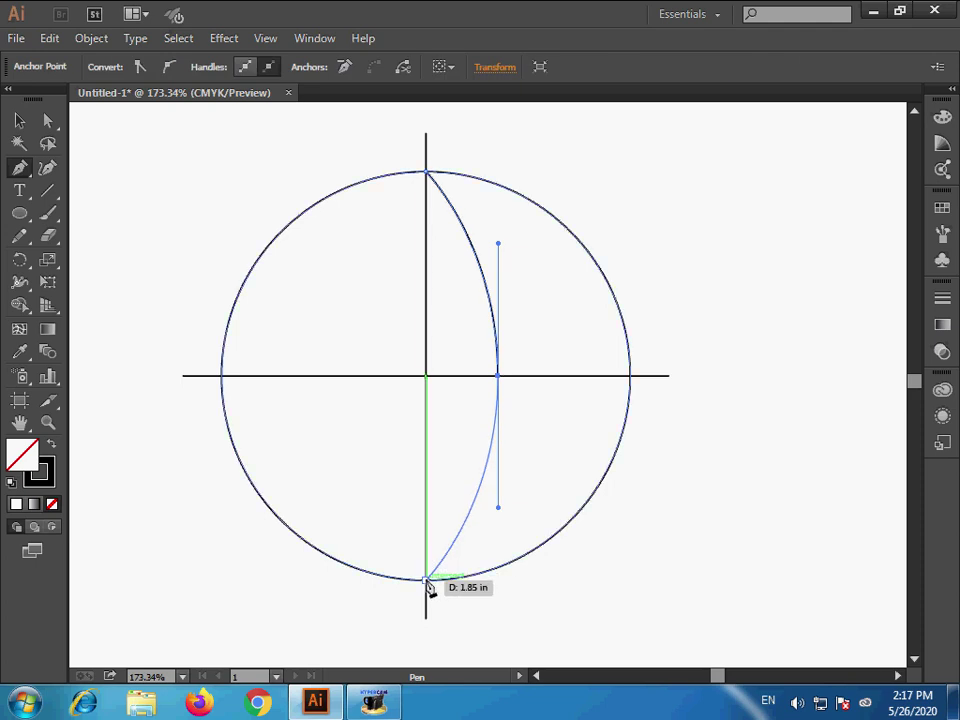
{"action": "left_click", "coordinate": [427, 581]}
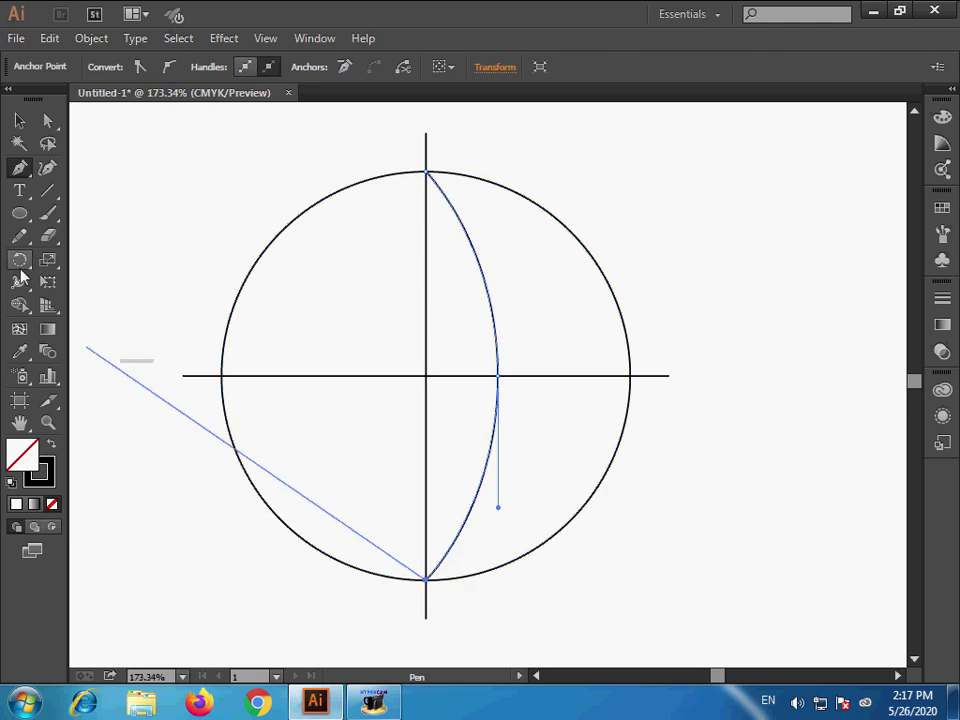
{"action": "left_click", "coordinate": [20, 120]}
{"action": "left_click", "coordinate": [391, 407]}
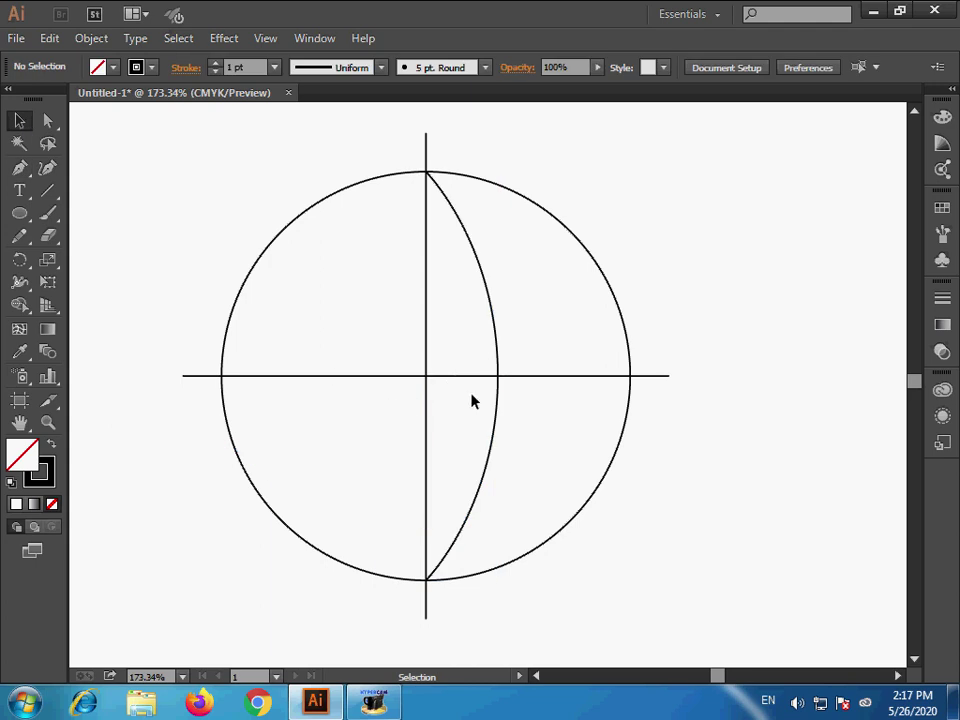
Step: Paste a copy of the arc in front and drag its middle anchor toward the circle's right edge
{"action": "left_click", "coordinate": [498, 414]}
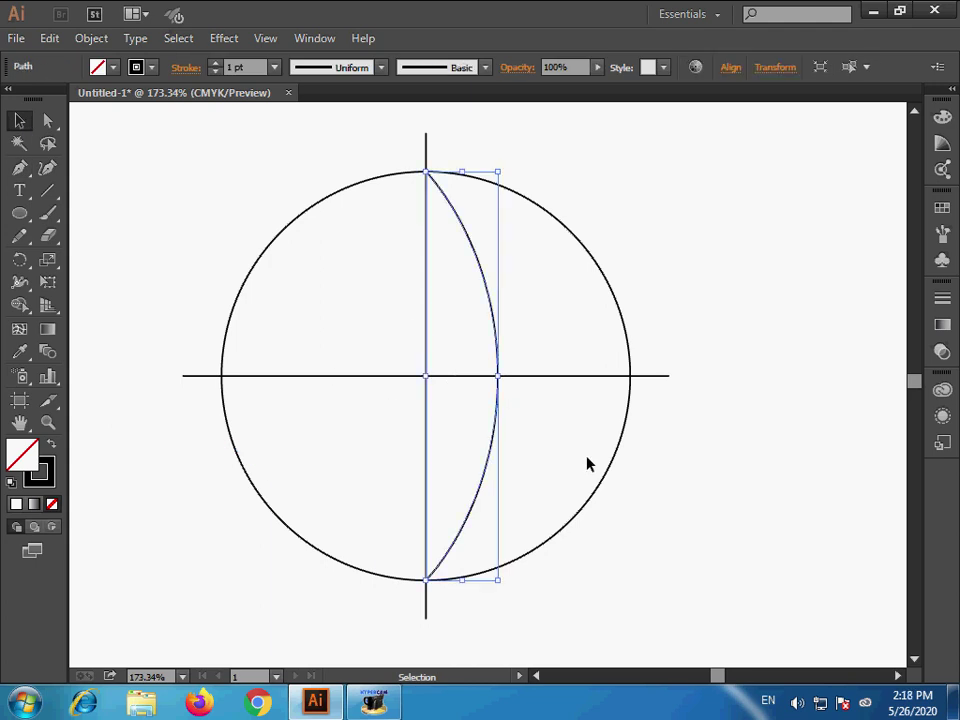
{"action": "key", "text": "a"}
{"action": "key", "text": "v"}
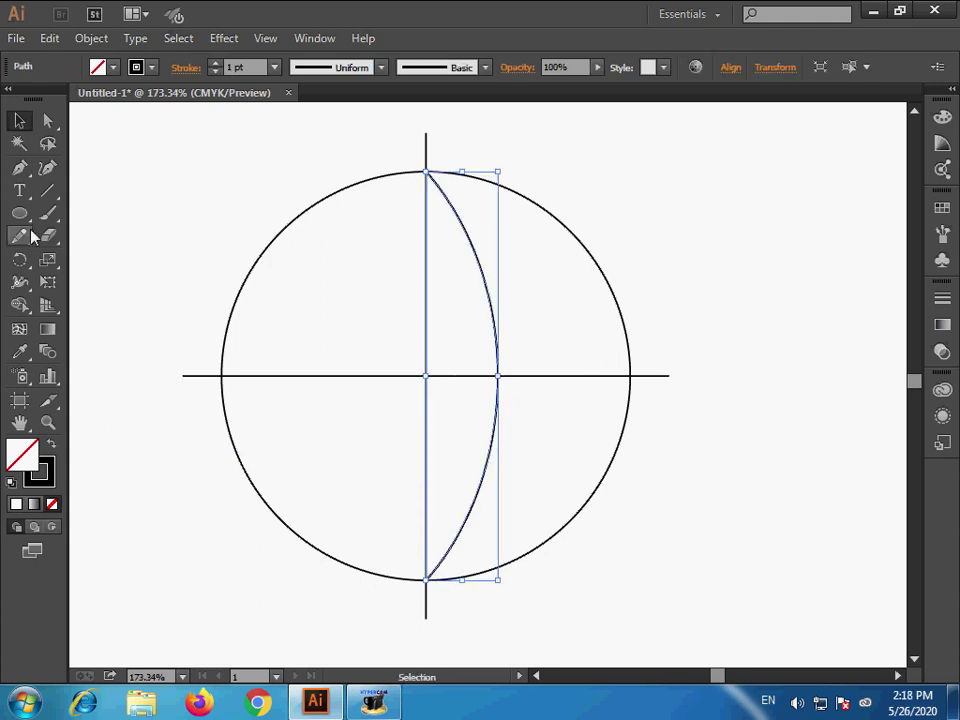
{"action": "left_click", "coordinate": [48, 120]}
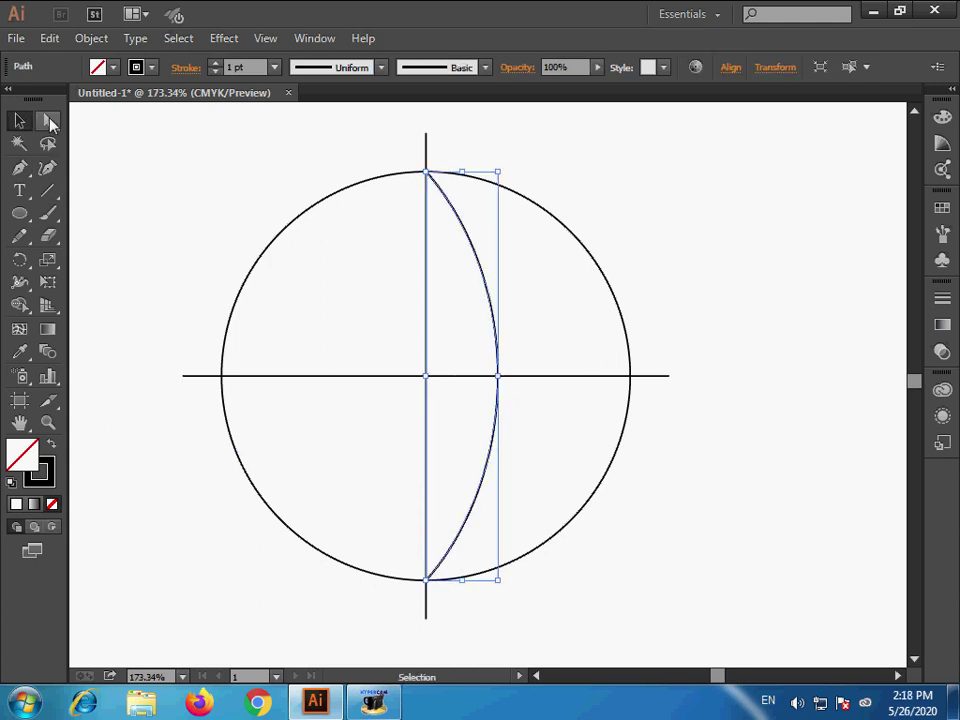
{"action": "left_click", "coordinate": [499, 377]}
{"action": "left_click_drag", "start_coordinate": [500, 378], "coordinate": [577, 380]}
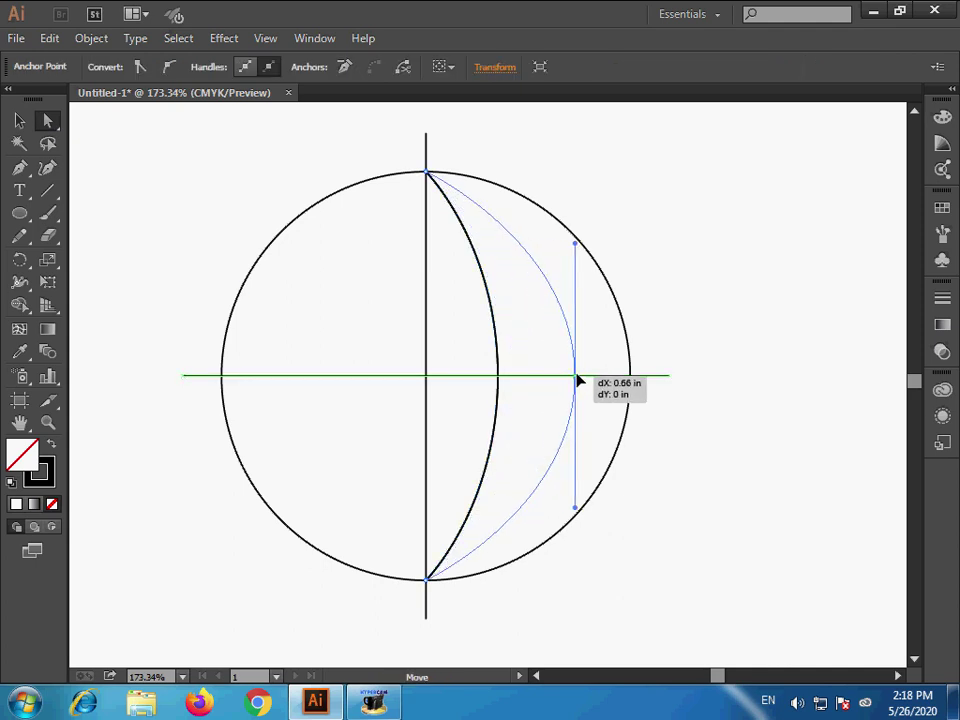
{"action": "left_click_drag", "start_coordinate": [577, 380], "coordinate": [580, 378]}
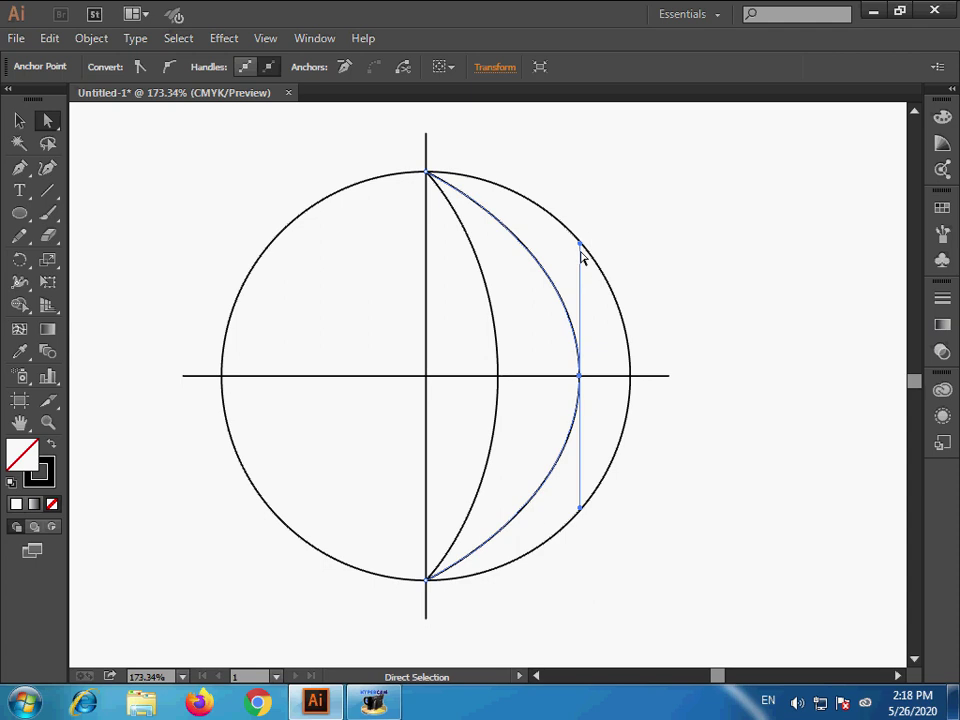
Step: Lengthen the wider arc's upper and lower handles to round and even out its curve
{"action": "left_click_drag", "start_coordinate": [581, 244], "coordinate": [580, 229]}
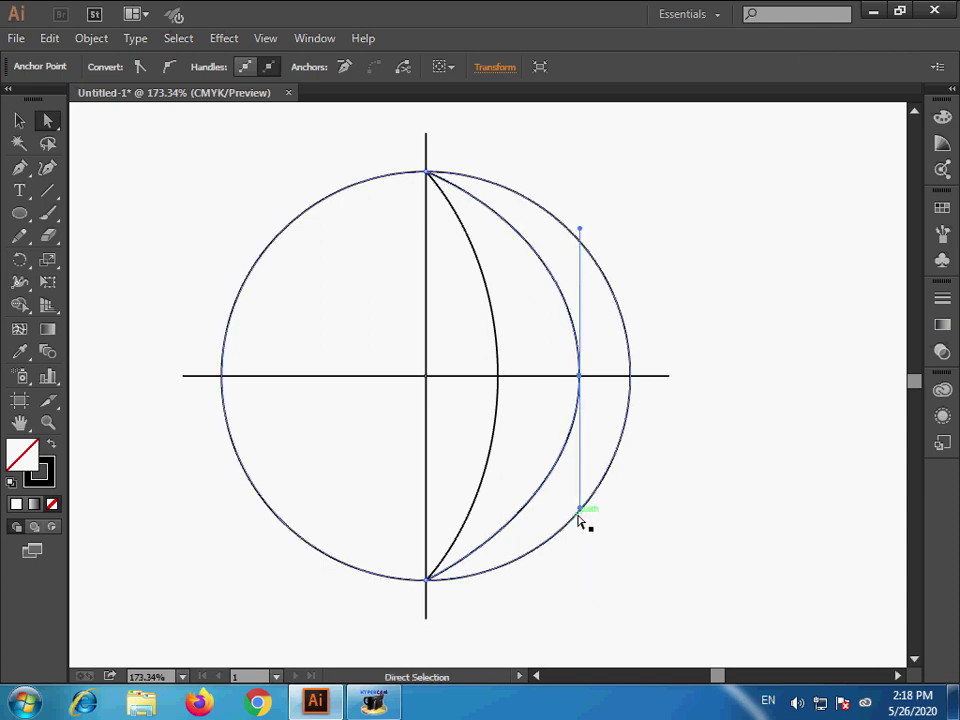
{"action": "left_click_drag", "start_coordinate": [580, 512], "coordinate": [576, 537]}
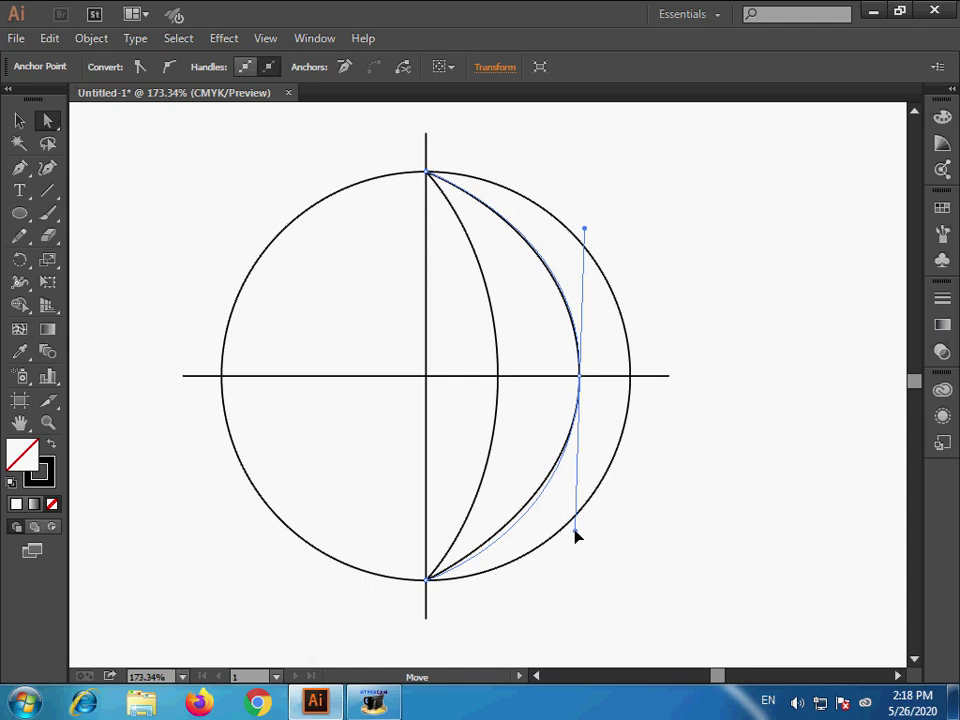
{"action": "left_click", "coordinate": [580, 229]}
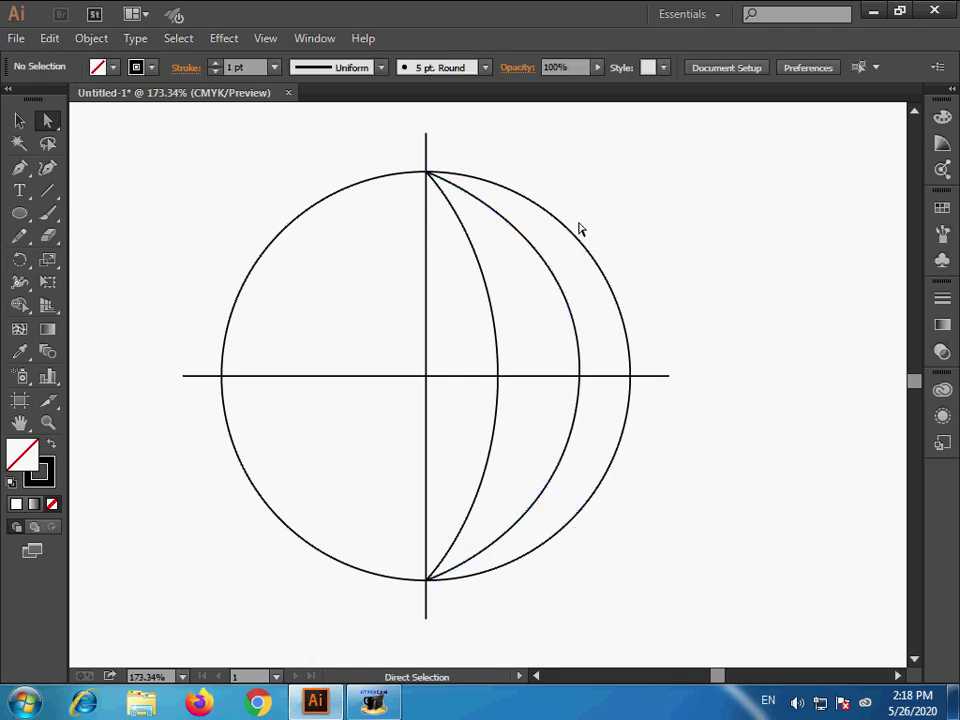
{"action": "left_click", "coordinate": [579, 376]}
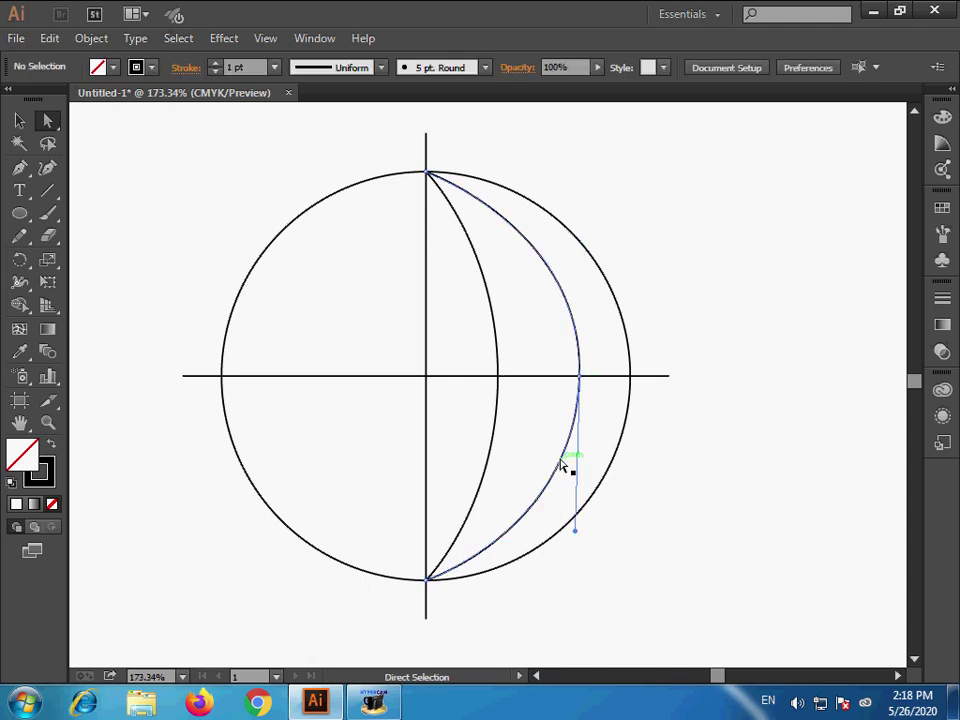
{"action": "left_click", "coordinate": [580, 377]}
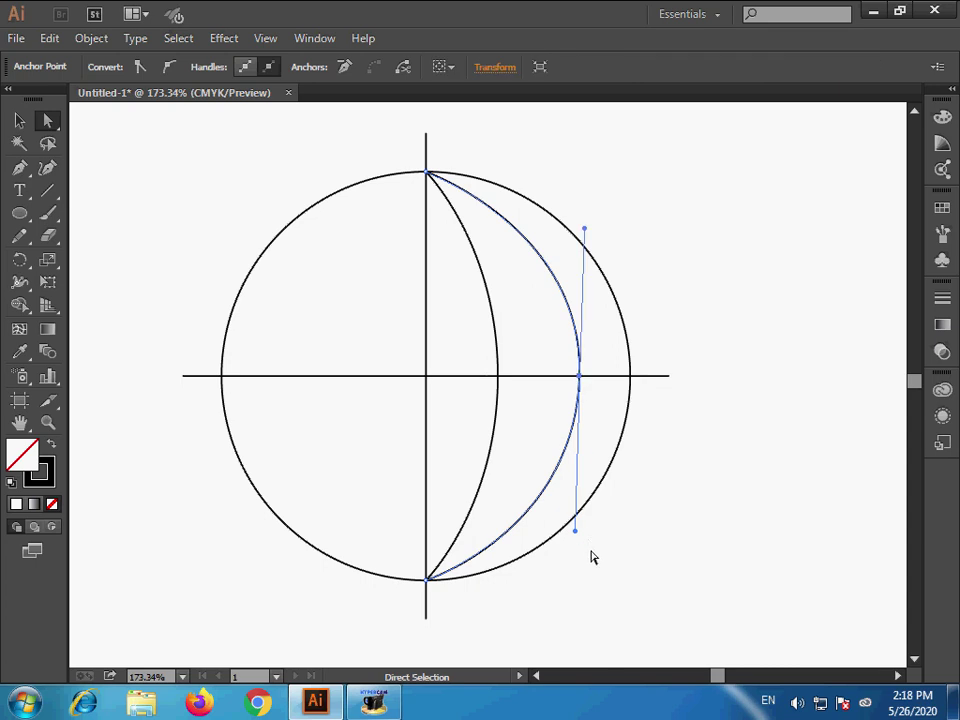
{"action": "left_click_drag", "start_coordinate": [576, 531], "coordinate": [580, 533]}
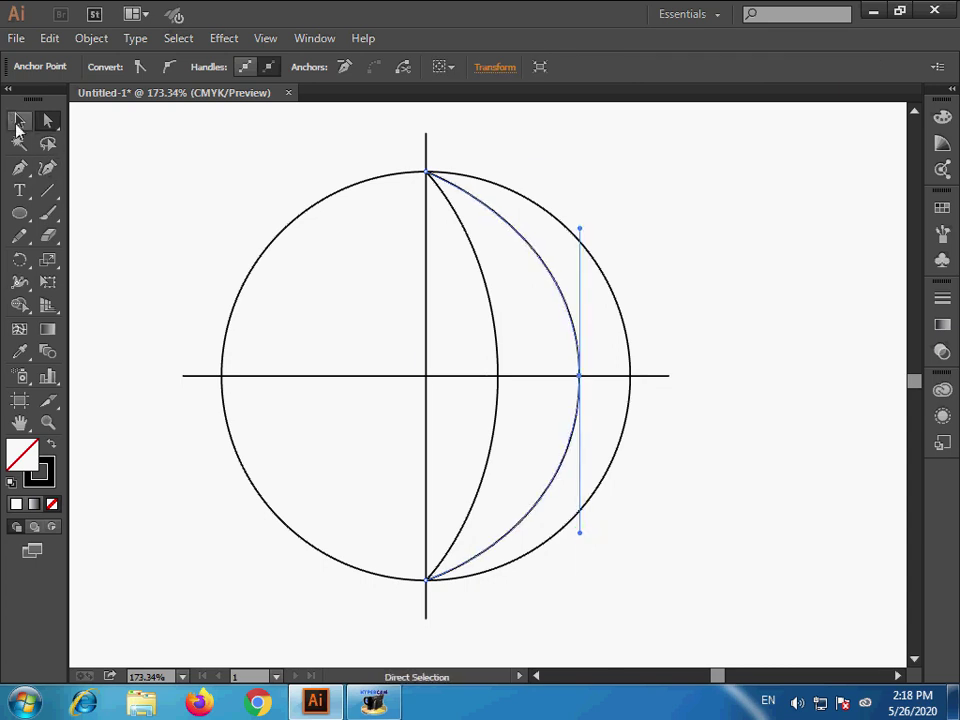
{"action": "left_click", "coordinate": [18, 122]}
{"action": "left_click", "coordinate": [501, 317]}
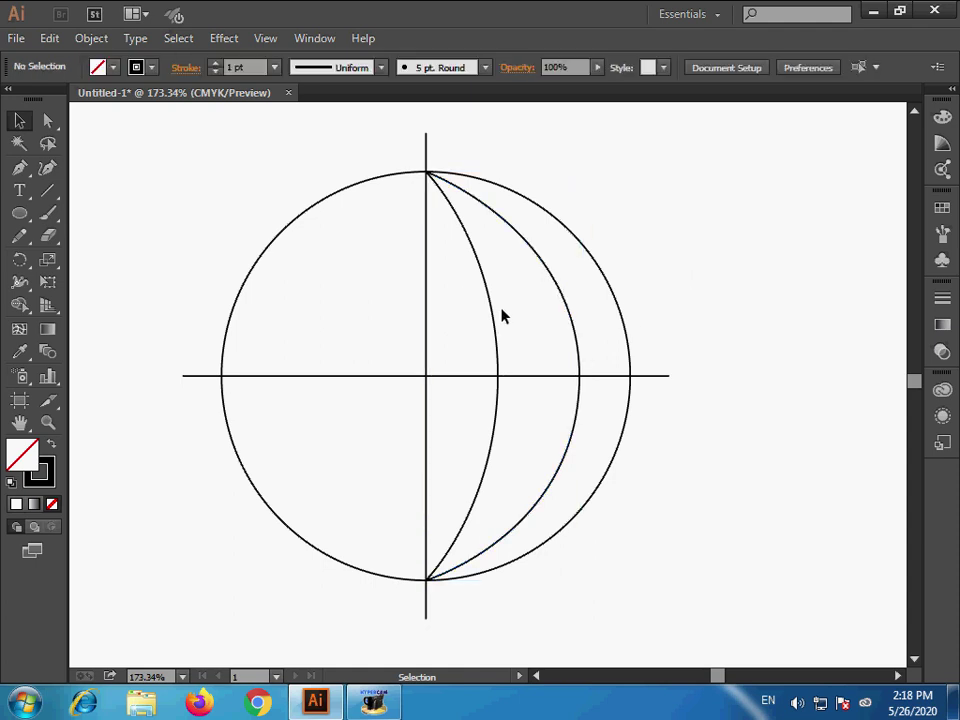
Step: Reflect copies of both meridian arcs vertically and move them into the circle's left half
{"action": "left_click", "coordinate": [497, 320]}
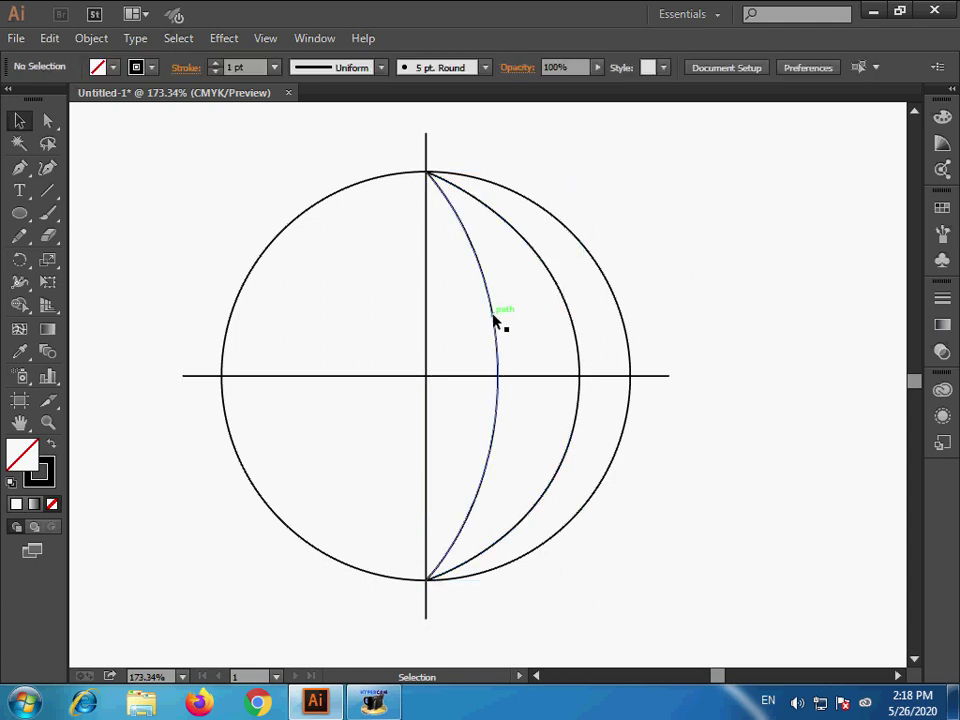
{"action": "left_click", "coordinate": [576, 328], "text": "shift"}
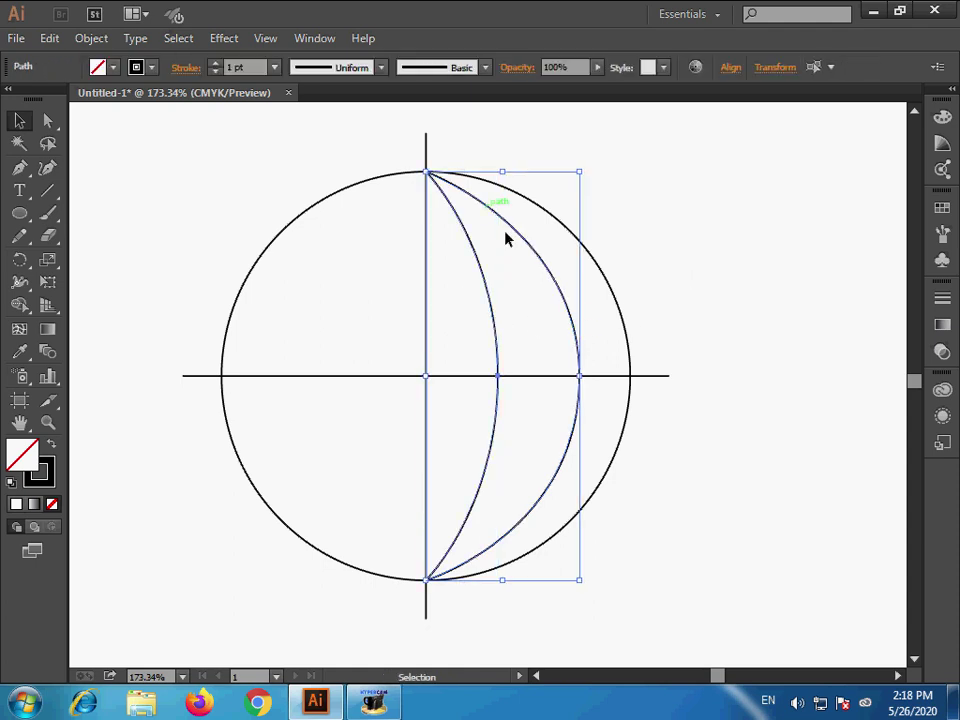
{"action": "left_click", "coordinate": [92, 40]}
{"action": "mouse_move", "coordinate": [175, 35]}
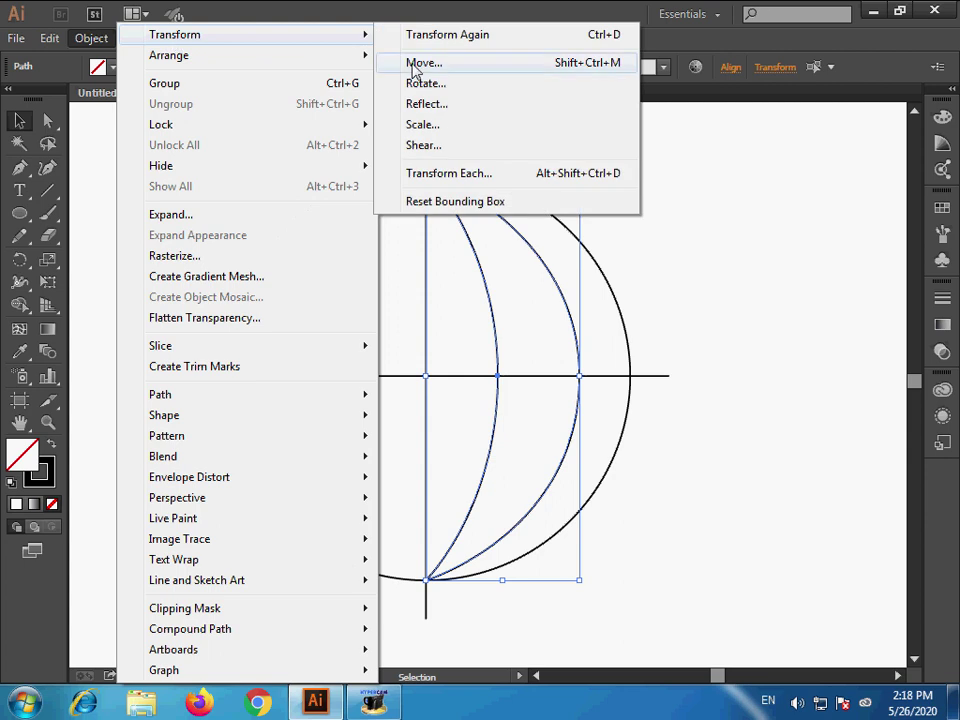
{"action": "left_click", "coordinate": [424, 104]}
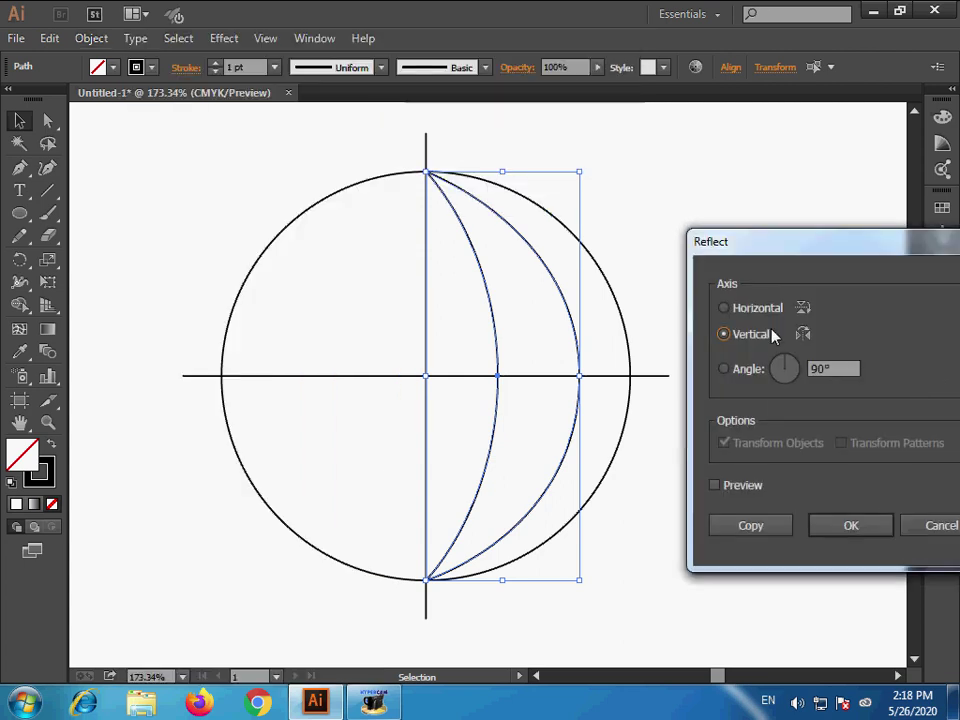
{"action": "left_click", "coordinate": [740, 525]}
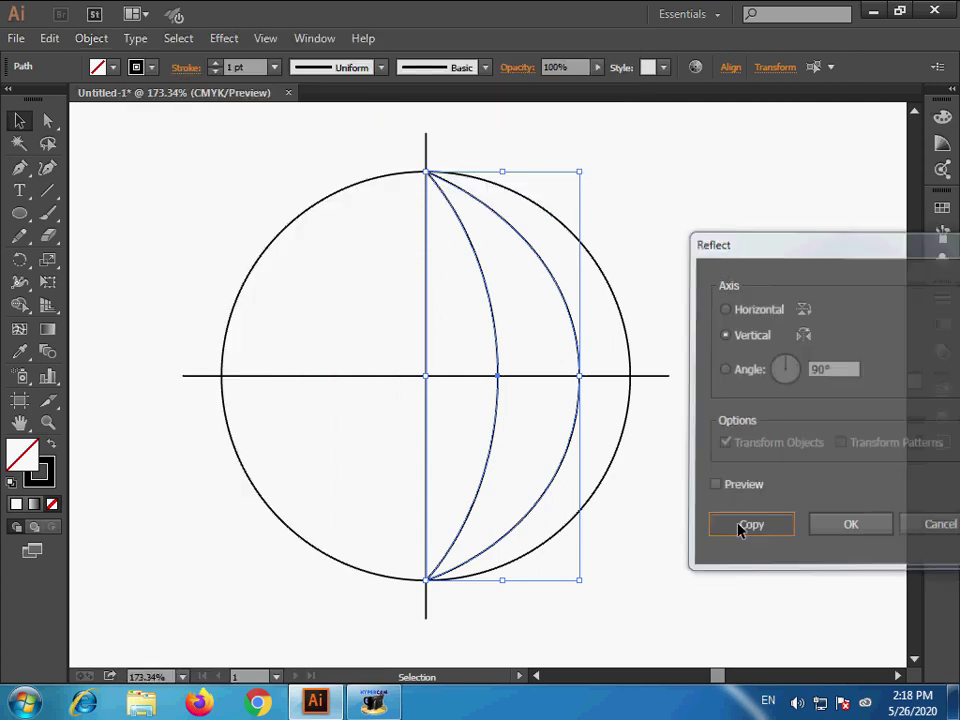
{"action": "left_click_drag", "start_coordinate": [511, 425], "coordinate": [357, 424]}
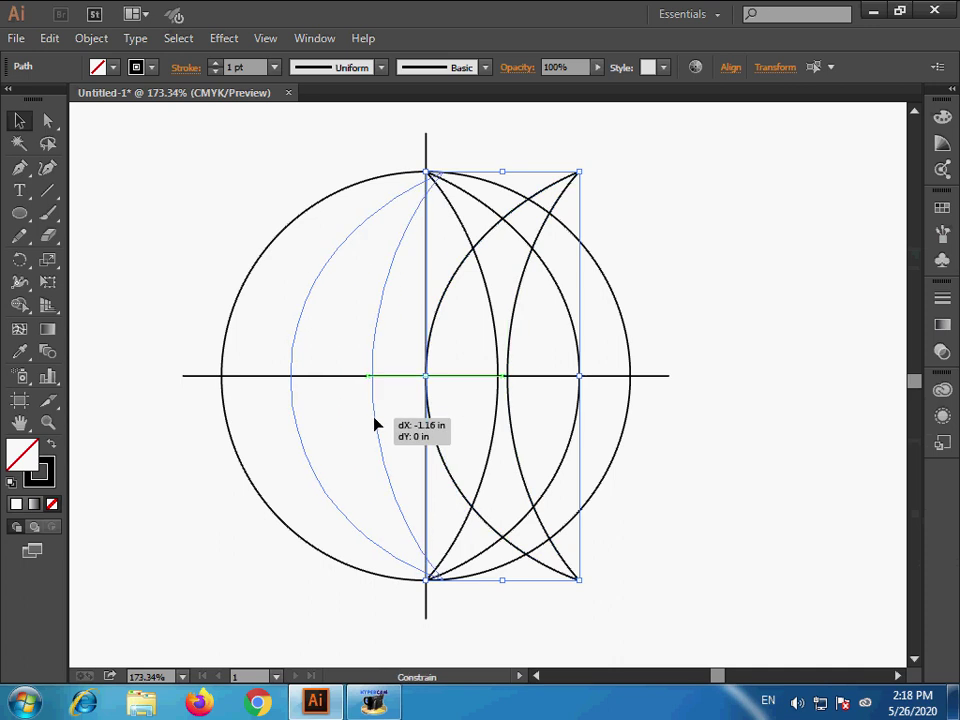
{"action": "left_click", "coordinate": [773, 477]}
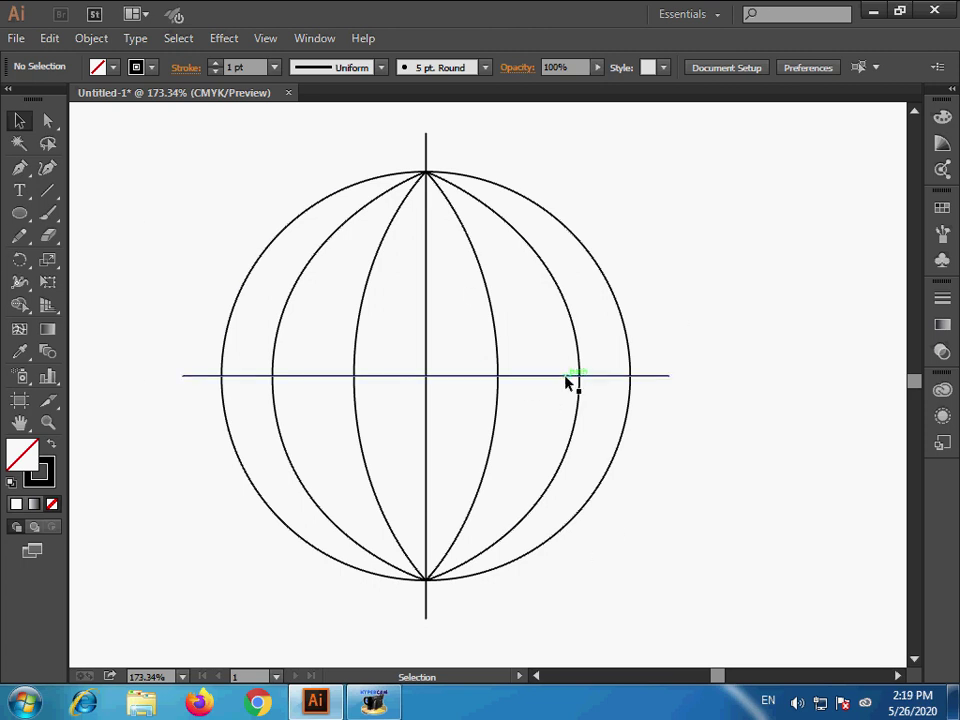
Step: Copy the horizontal line below the equator and bow it upward with the Reshape tool
{"action": "left_click_drag", "start_coordinate": [566, 381], "coordinate": [565, 464]}
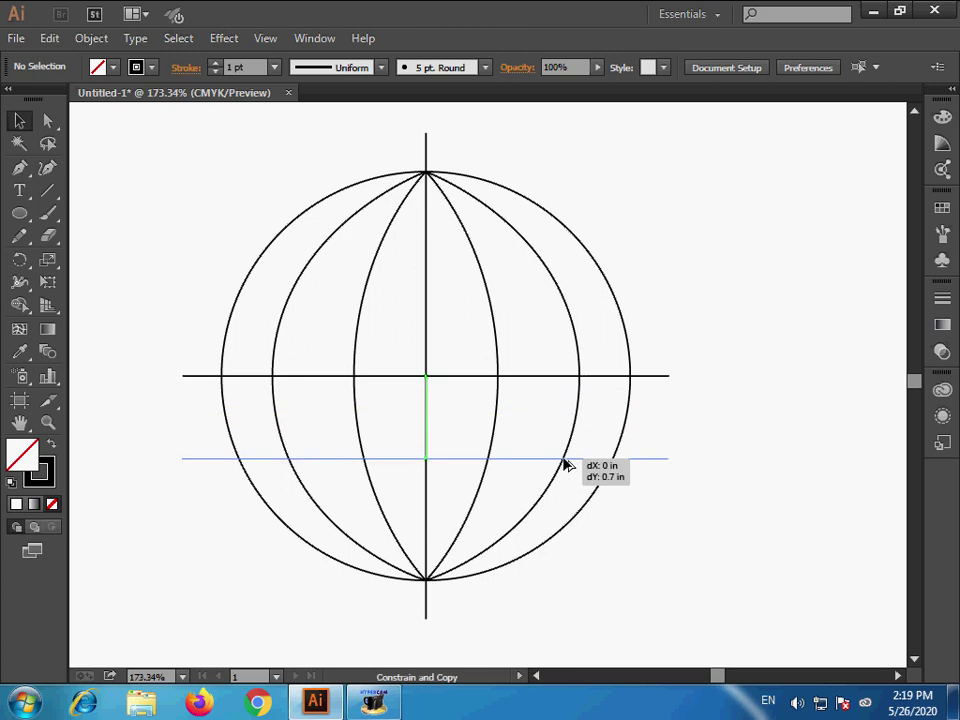
{"action": "left_click_drag", "start_coordinate": [565, 464], "coordinate": [565, 464]}
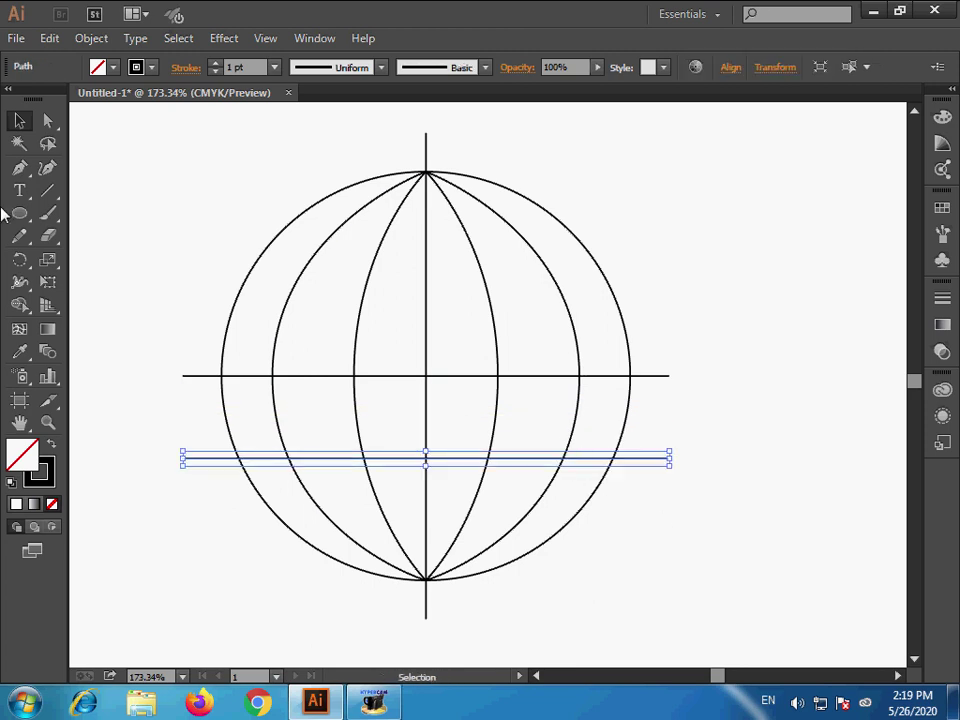
{"action": "left_click", "coordinate": [48, 262]}
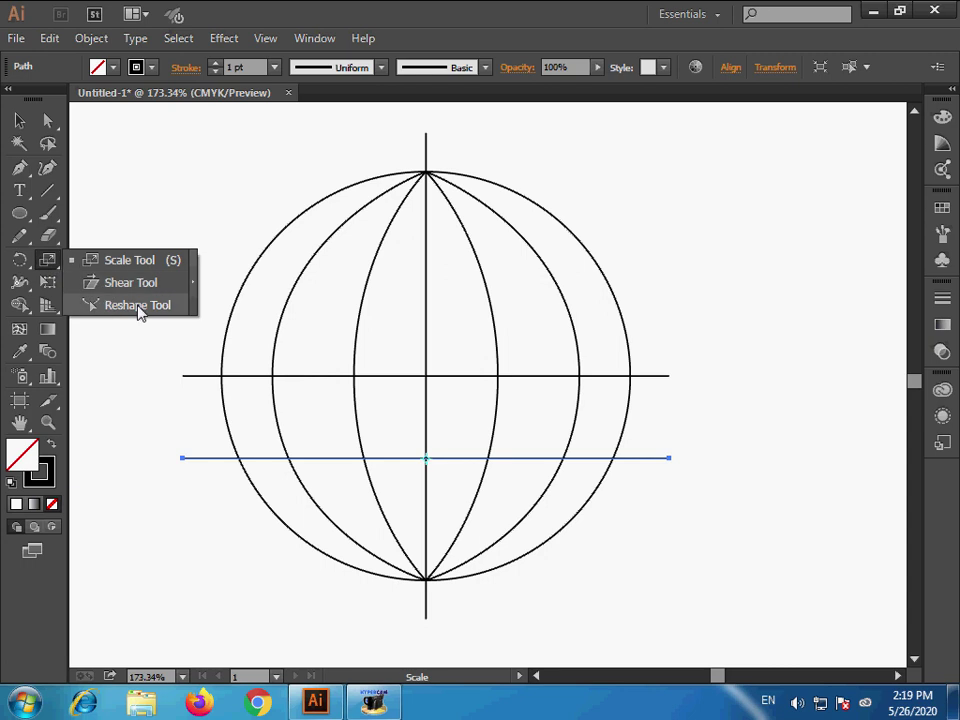
{"action": "left_click", "coordinate": [138, 305]}
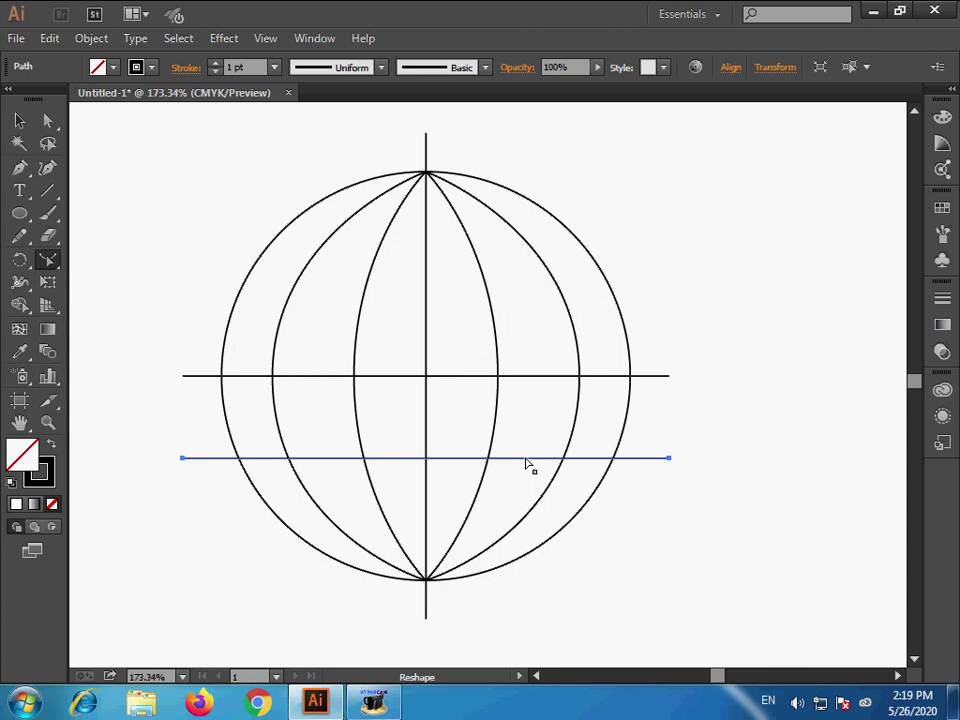
{"action": "left_click_drag", "start_coordinate": [527, 459], "coordinate": [537, 523]}
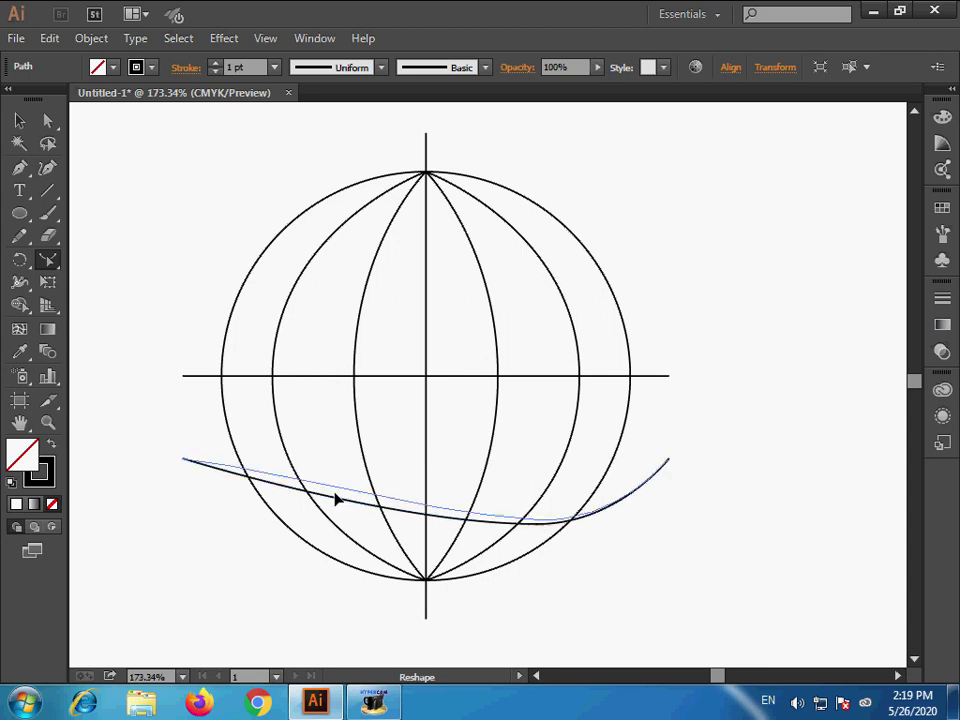
{"action": "left_click_drag", "start_coordinate": [336, 500], "coordinate": [343, 408]}
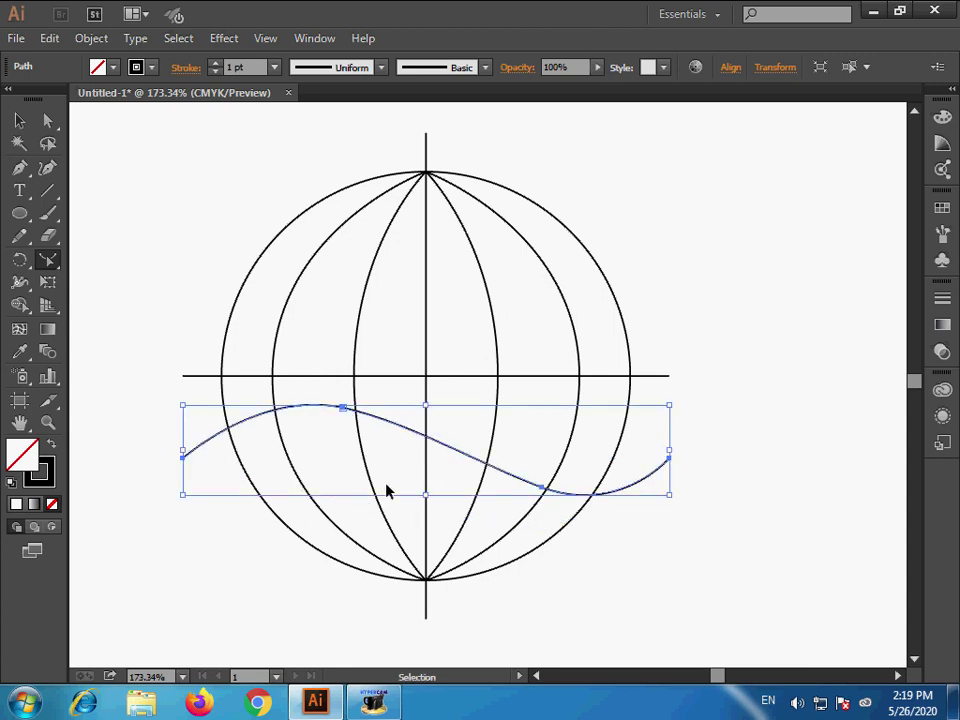
{"action": "key", "text": "ctrl+z"}
{"action": "key", "text": "ctrl+z"}
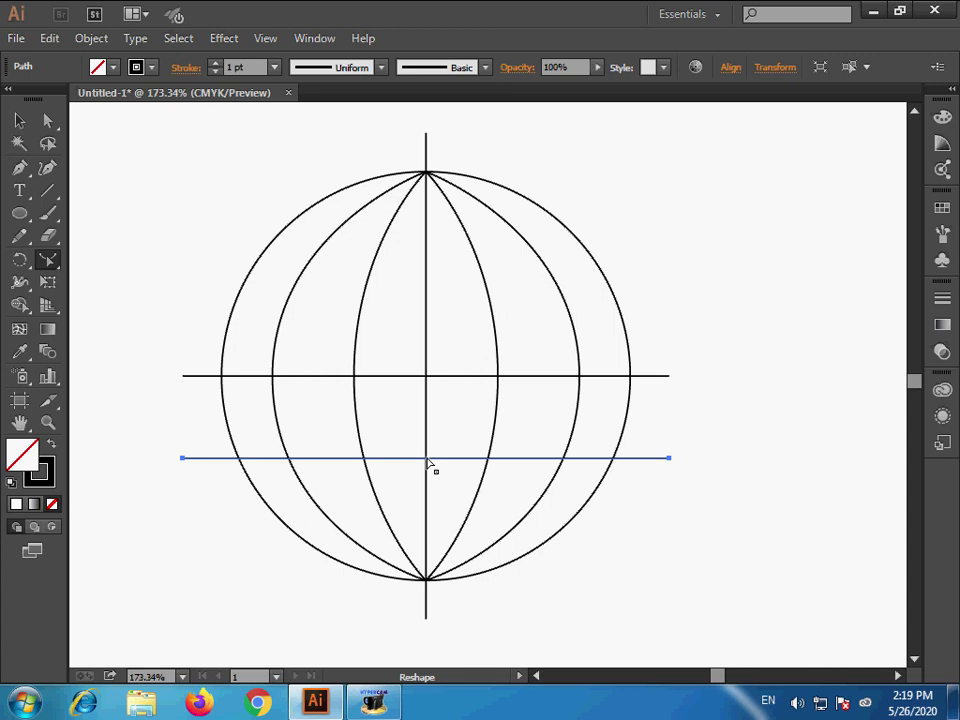
{"action": "left_click_drag", "start_coordinate": [427, 459], "coordinate": [427, 436]}
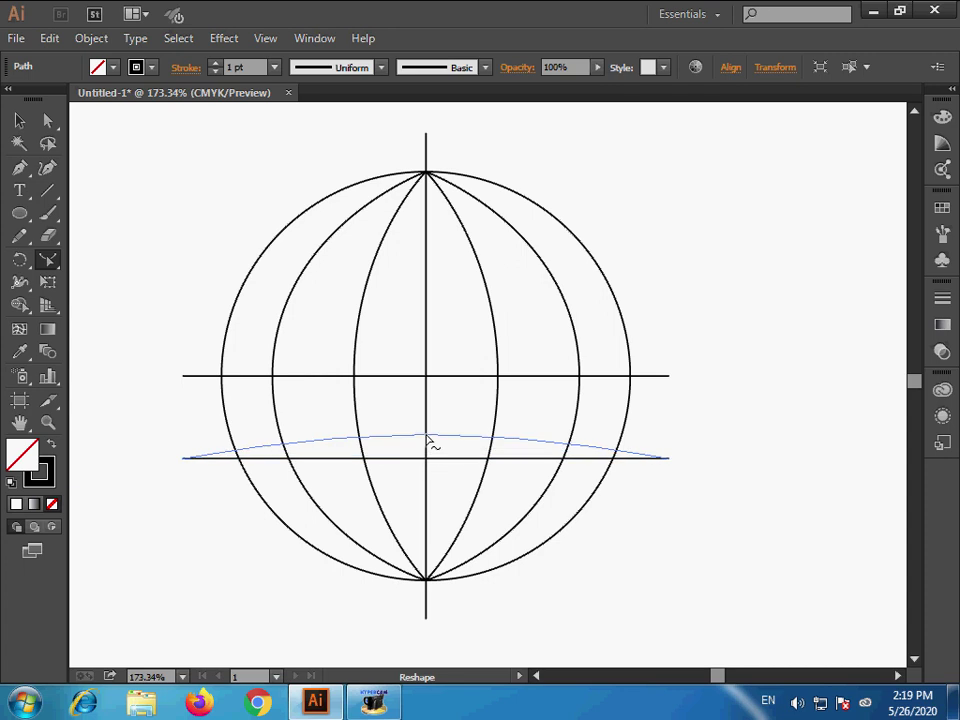
Step: Duplicate the latitude arc downward twice with Ctrl+D, then select all three arcs
{"action": "left_click", "coordinate": [19, 120]}
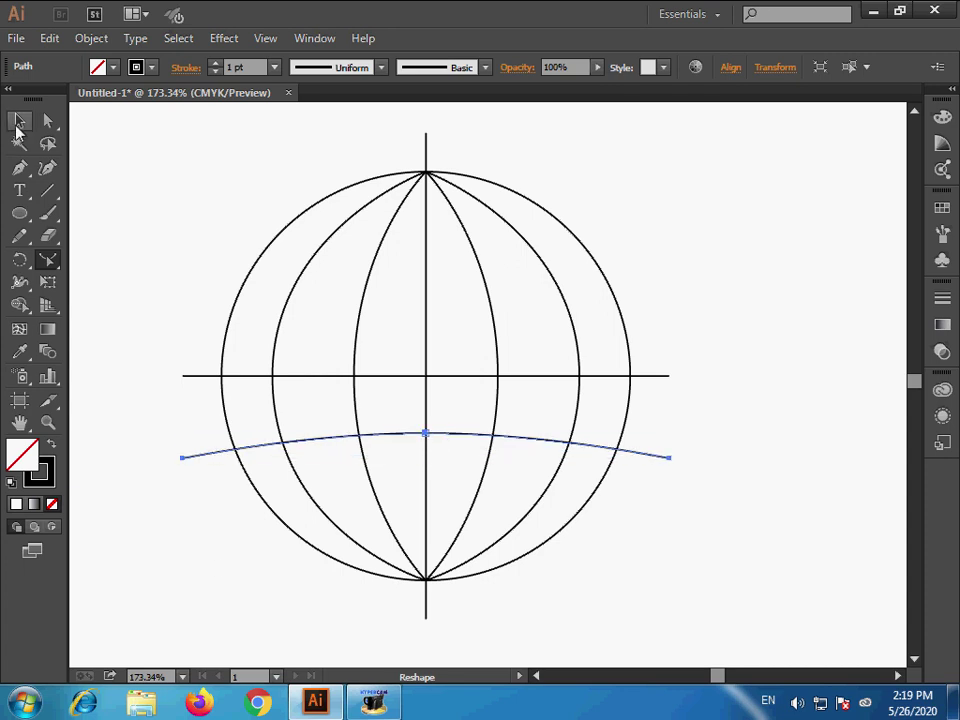
{"action": "left_click", "coordinate": [501, 627]}
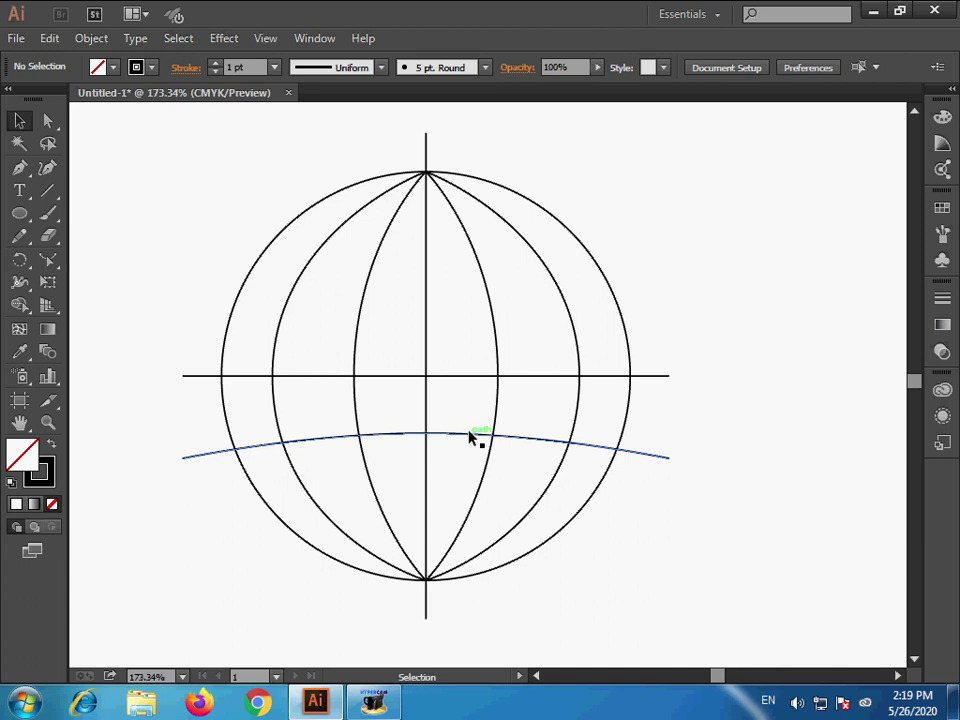
{"action": "left_click_drag", "start_coordinate": [472, 437], "coordinate": [466, 507]}
{"action": "key", "text": "ctrl+d"}
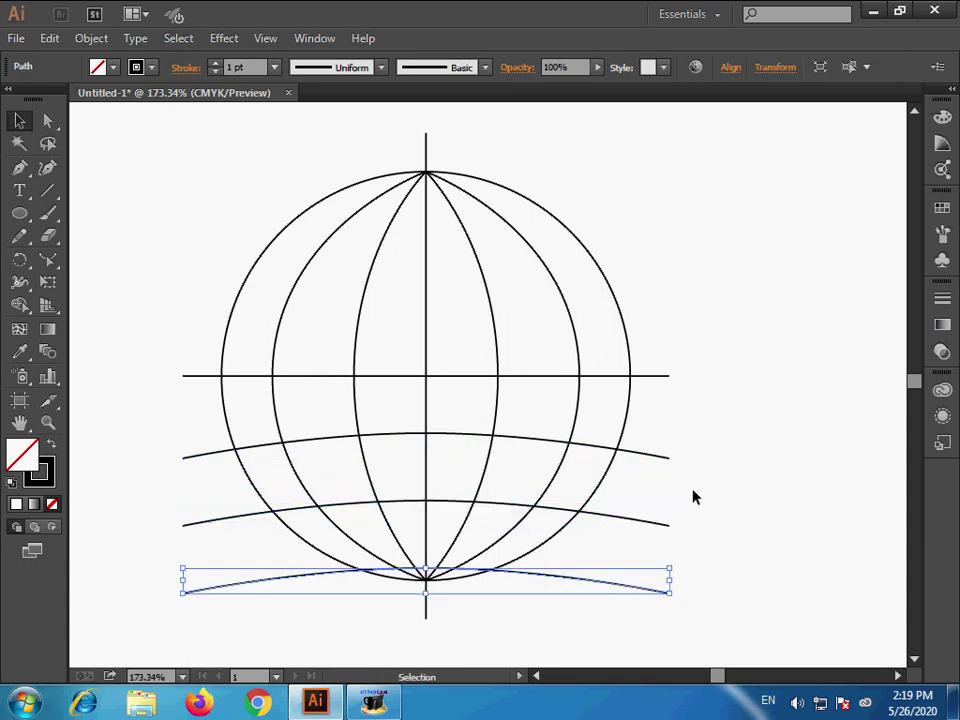
{"action": "left_click_drag", "start_coordinate": [708, 425], "coordinate": [650, 600]}
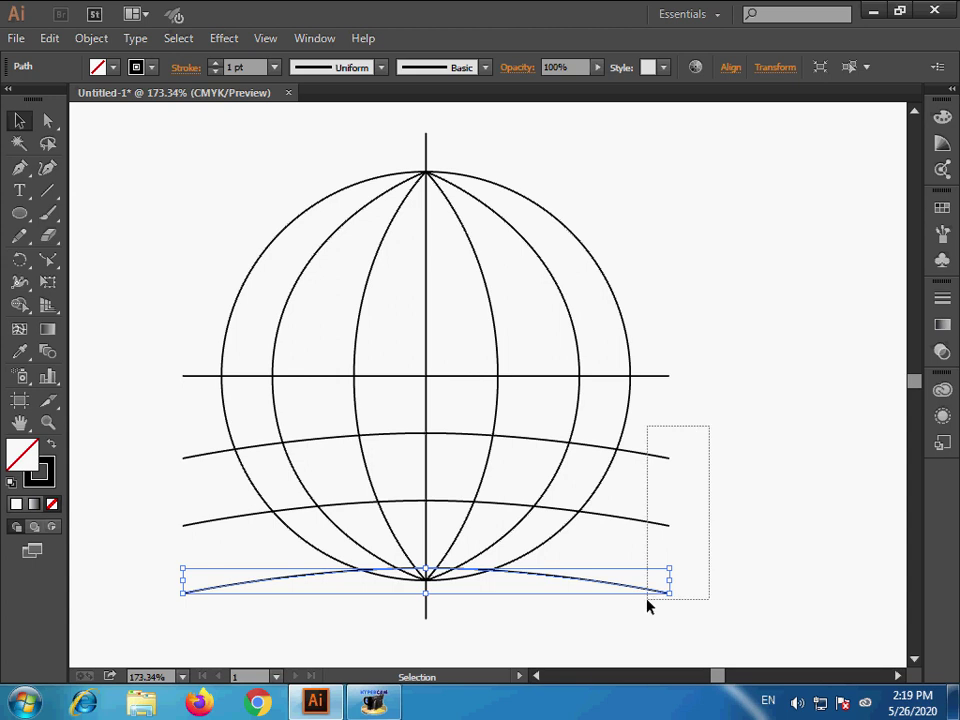
Step: Reflect a horizontal copy of the three latitude arcs and move it above the equator
{"action": "left_click", "coordinate": [91, 38]}
{"action": "mouse_move", "coordinate": [175, 35]}
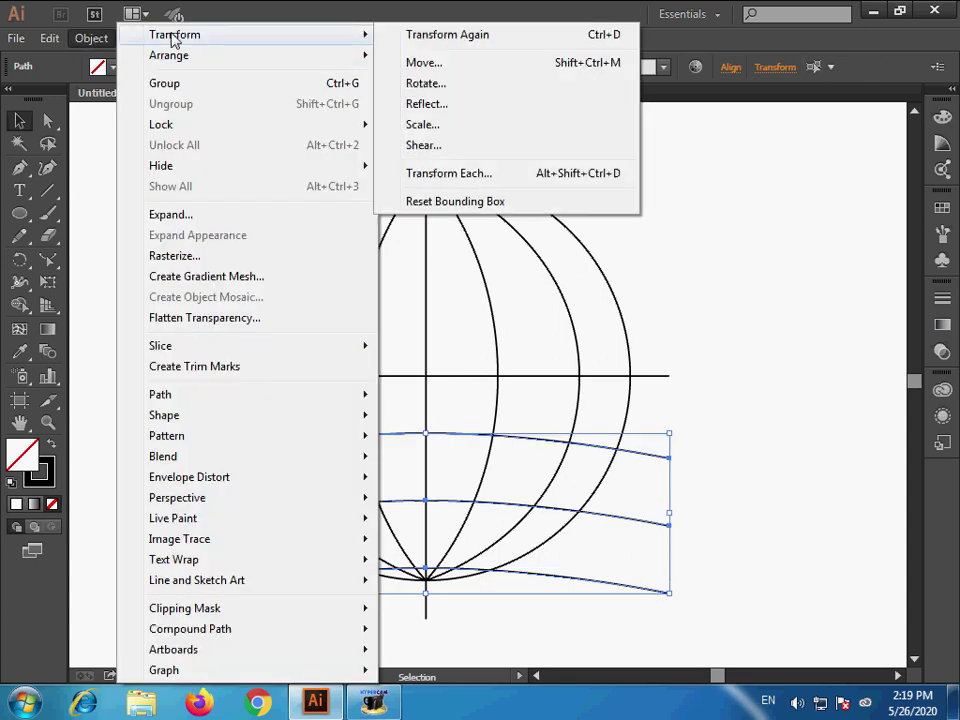
{"action": "left_click", "coordinate": [461, 110]}
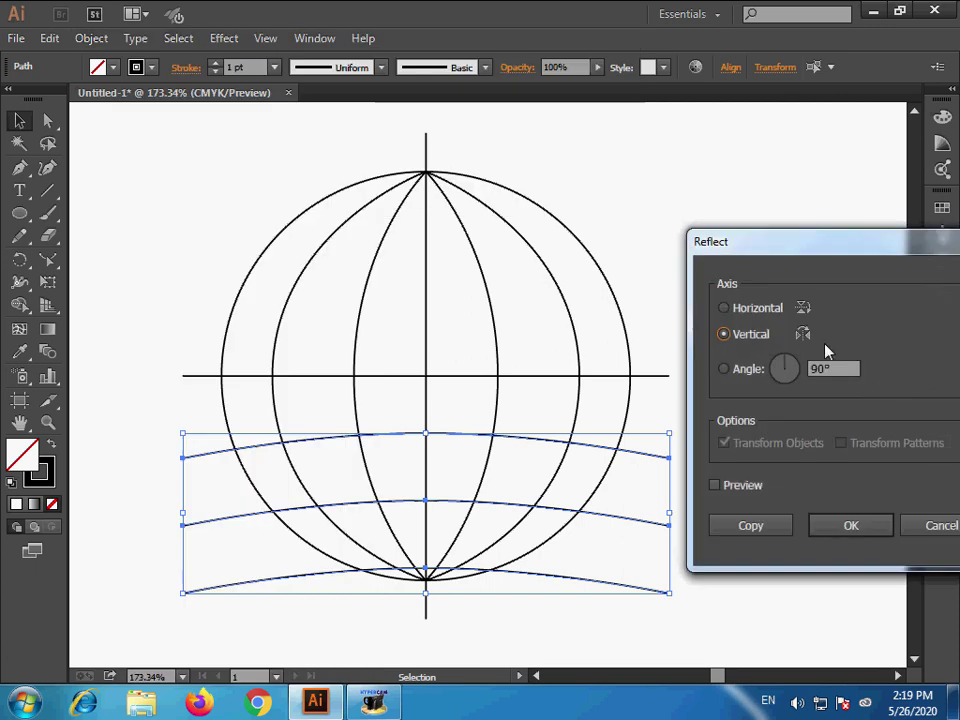
{"action": "left_click", "coordinate": [758, 312]}
{"action": "left_click", "coordinate": [748, 527]}
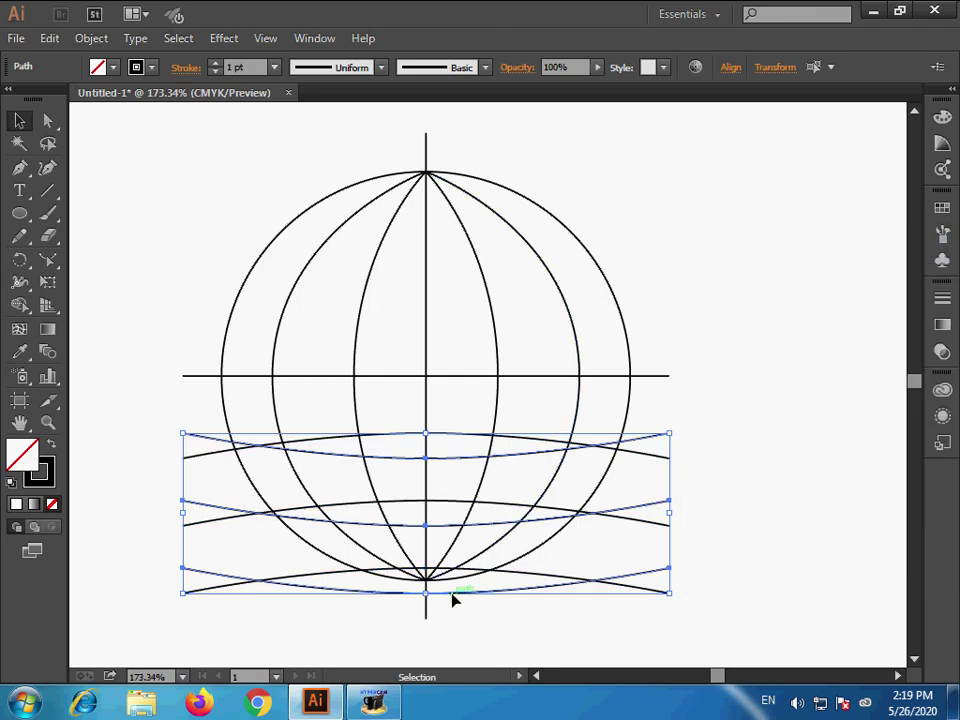
{"action": "left_click_drag", "start_coordinate": [452, 598], "coordinate": [463, 325]}
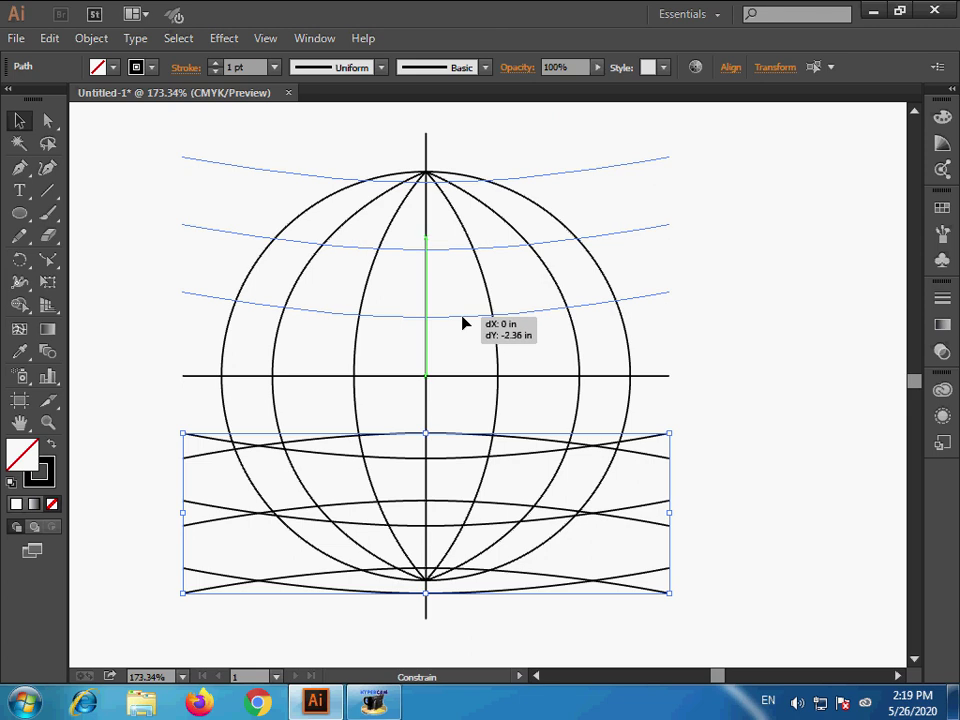
{"action": "left_click", "coordinate": [673, 402]}
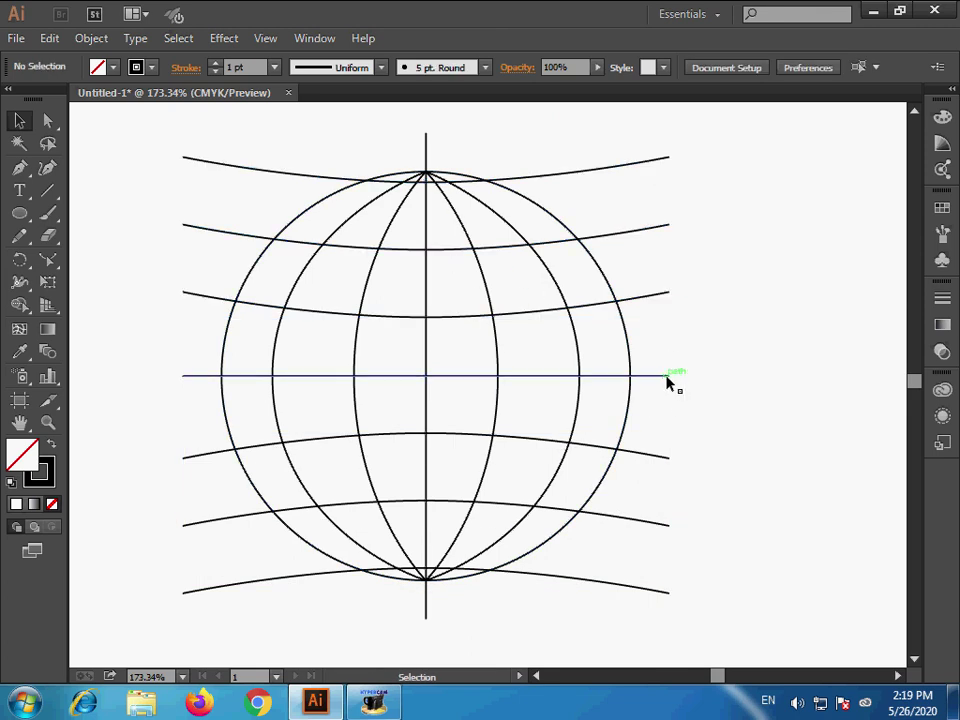
Step: Bring the outer circle to the front, checking with a temporary cyan fill, then remove the fill
{"action": "left_click", "coordinate": [630, 362]}
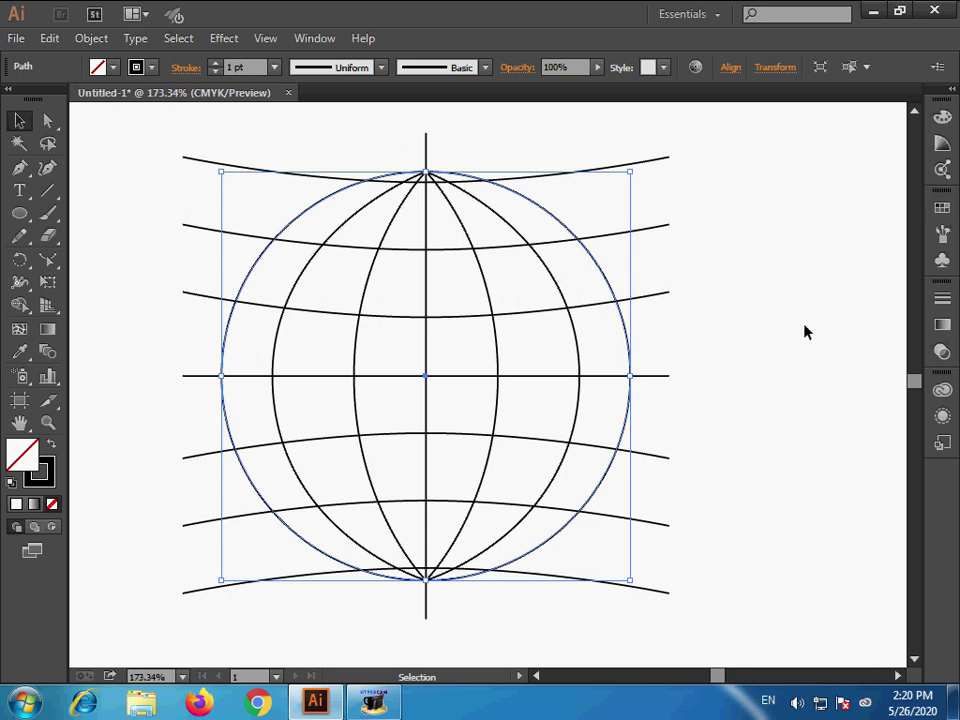
{"action": "left_click", "coordinate": [943, 211]}
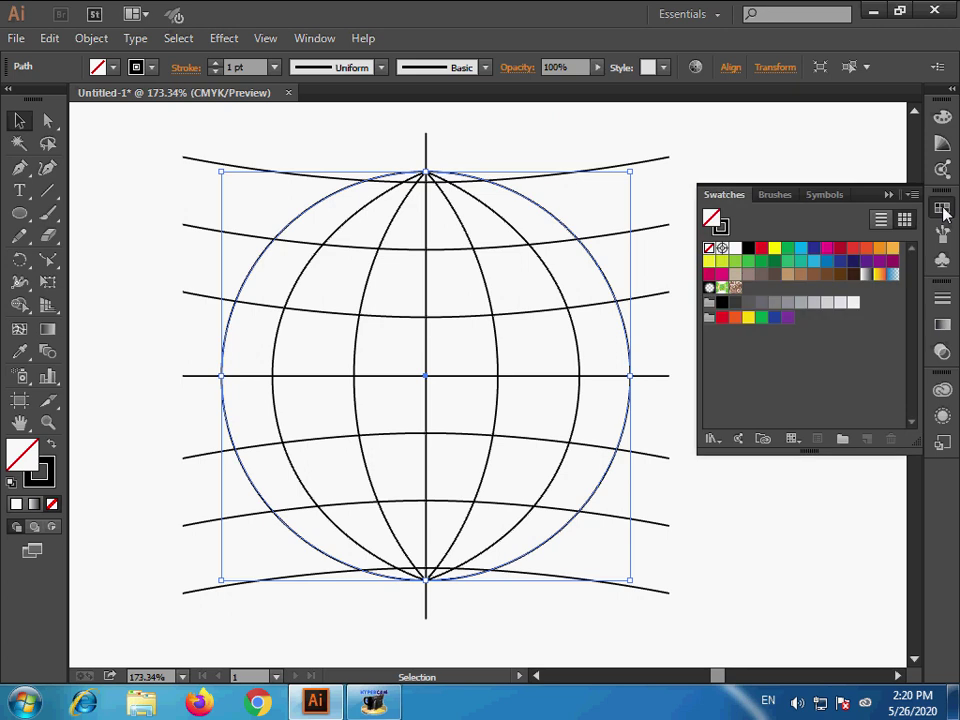
{"action": "left_click", "coordinate": [803, 249]}
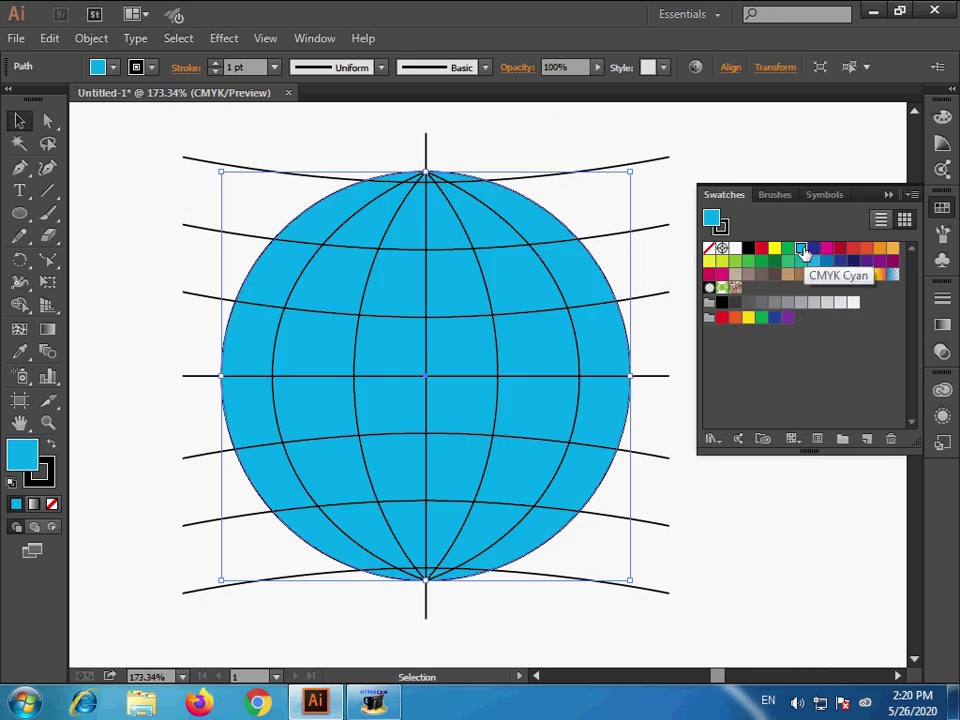
{"action": "right_click", "coordinate": [572, 286]}
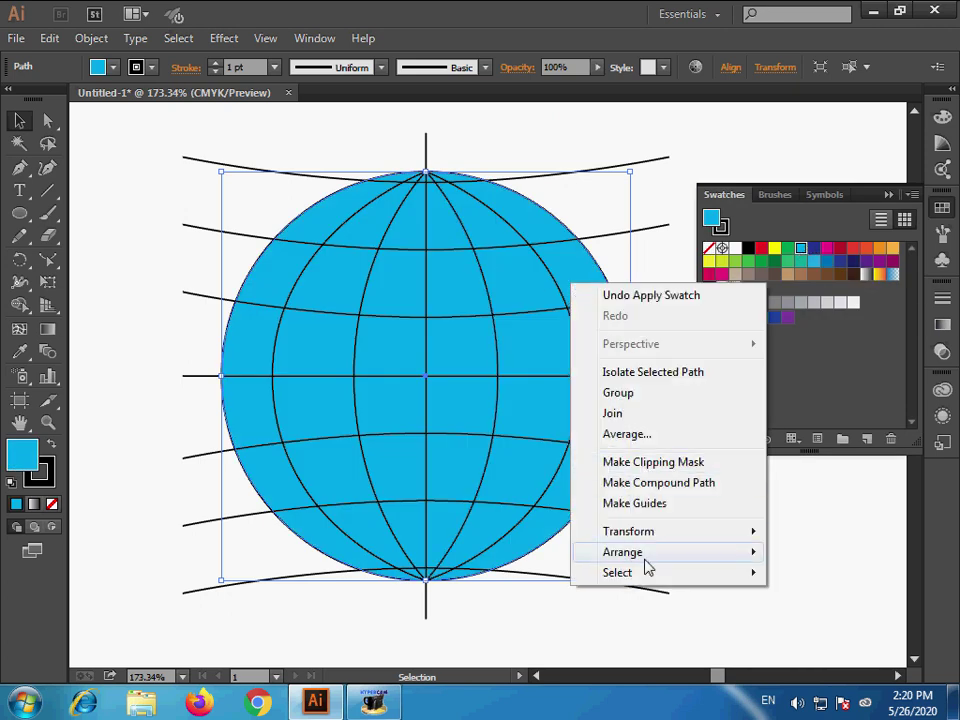
{"action": "mouse_move", "coordinate": [622, 552]}
{"action": "left_click", "coordinate": [485, 553]}
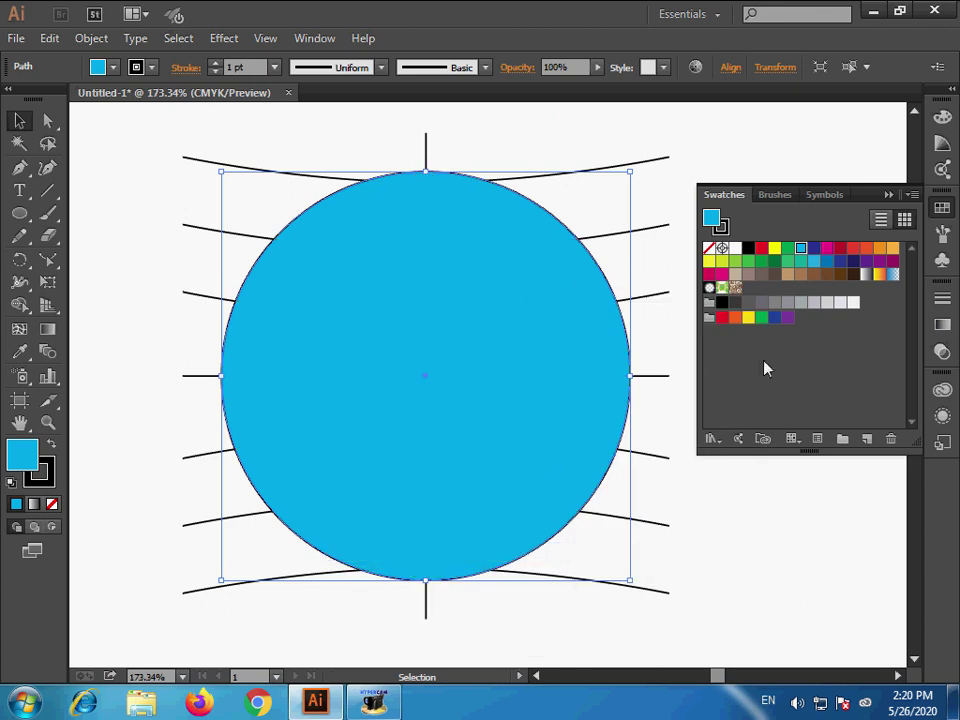
{"action": "left_click", "coordinate": [710, 248]}
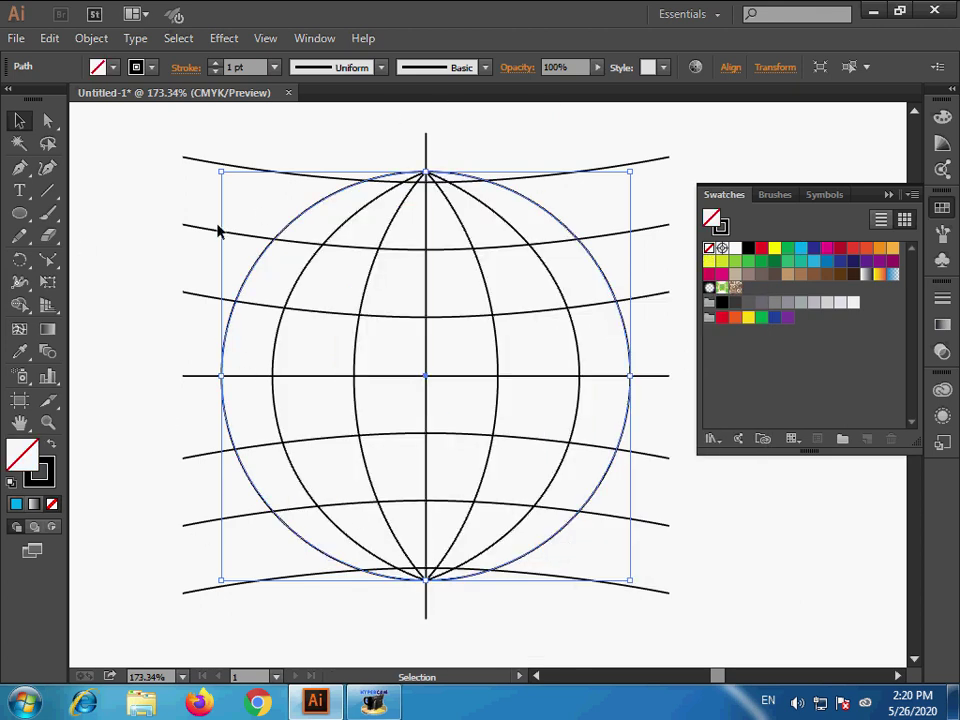
{"action": "left_click_drag", "start_coordinate": [159, 150], "coordinate": [652, 640]}
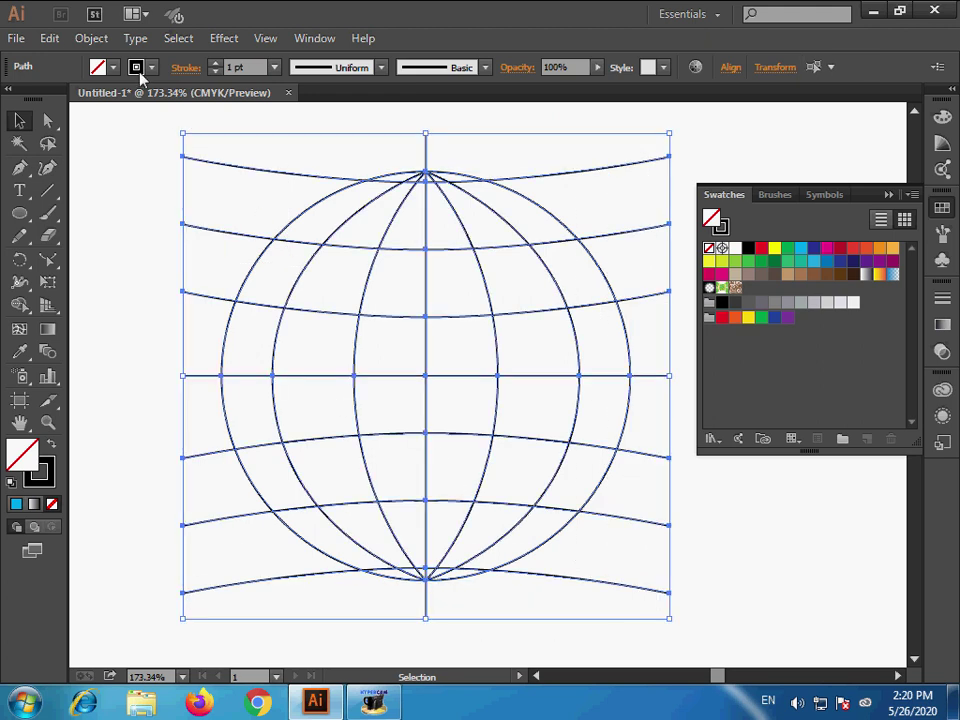
Step: Make a clipping mask of the grid lines inside the circle and stroke it black 1 pt
{"action": "left_click", "coordinate": [91, 38]}
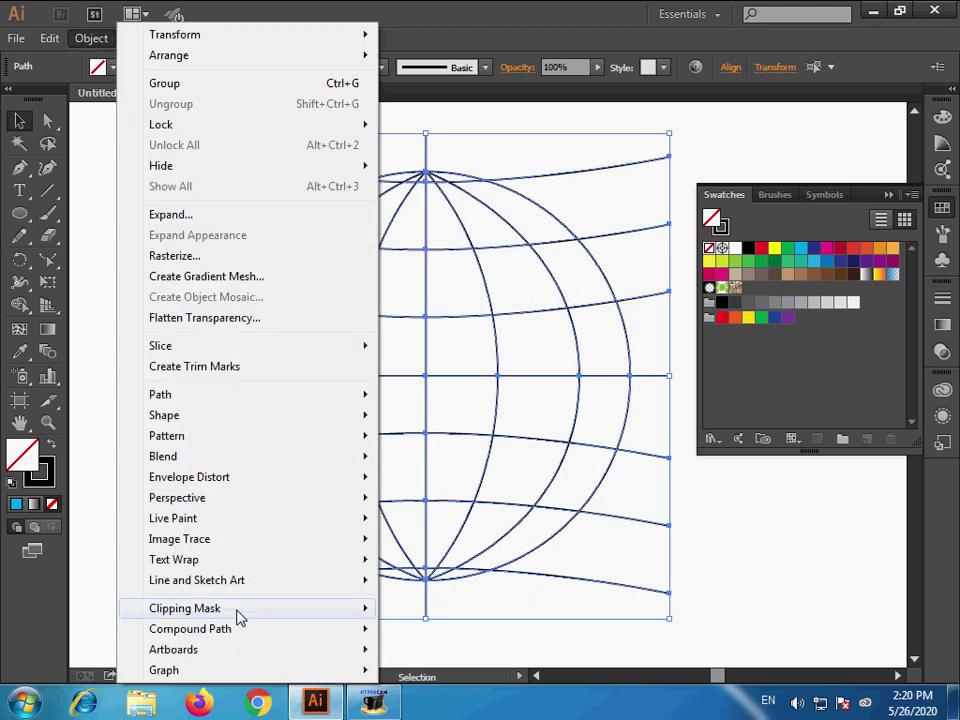
{"action": "mouse_move", "coordinate": [185, 608]}
{"action": "left_click", "coordinate": [429, 621]}
{"action": "left_click", "coordinate": [682, 664]}
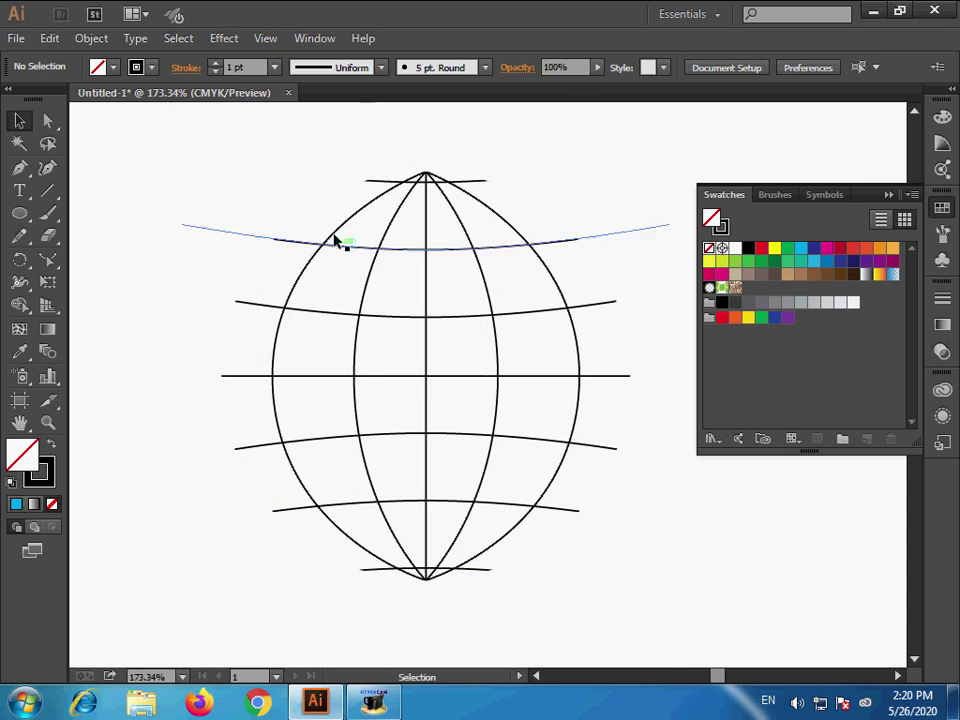
{"action": "left_click", "coordinate": [380, 187]}
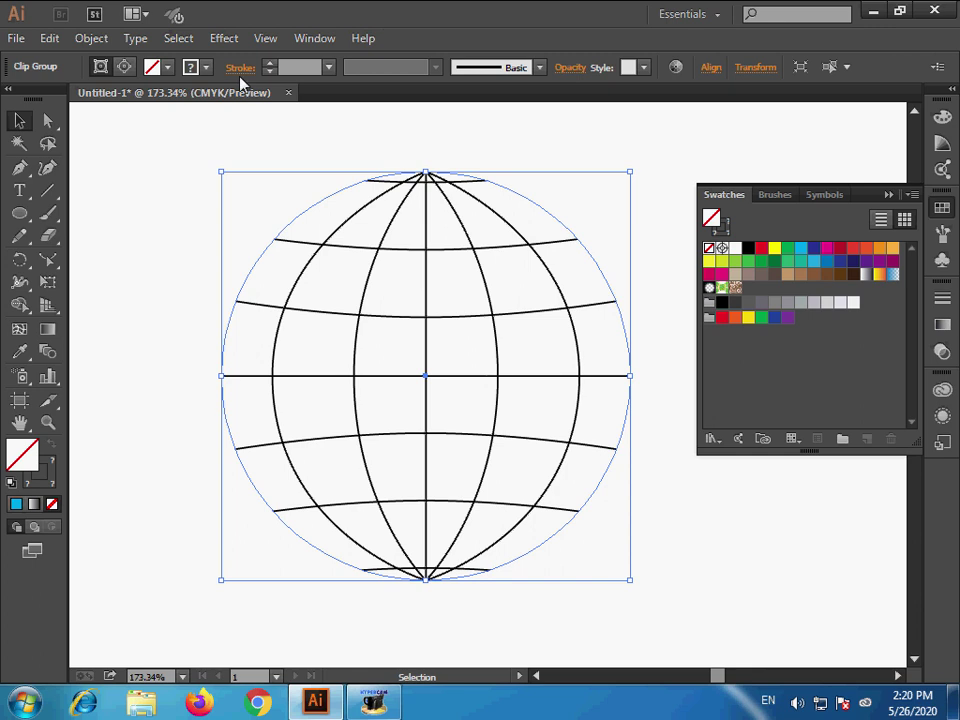
{"action": "left_click", "coordinate": [206, 67]}
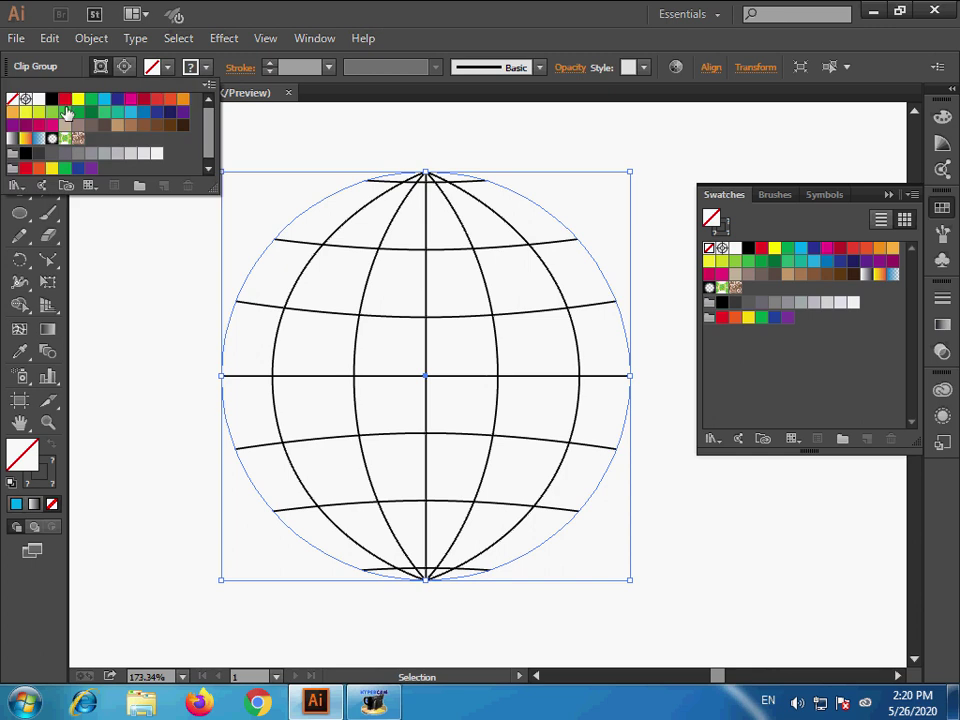
{"action": "left_click", "coordinate": [51, 99]}
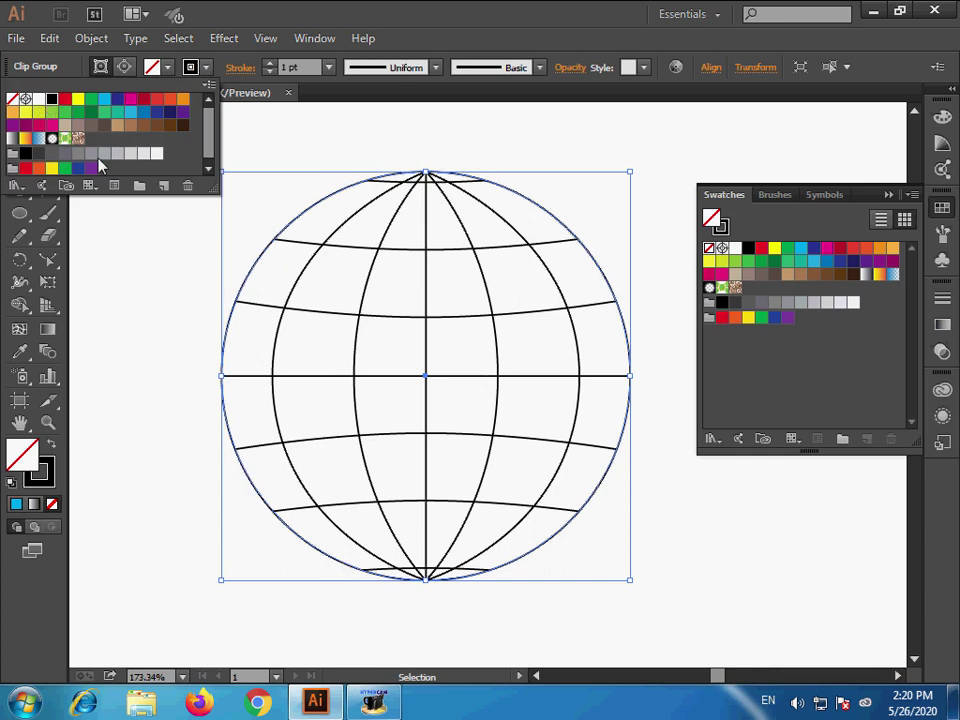
{"action": "left_click", "coordinate": [646, 545]}
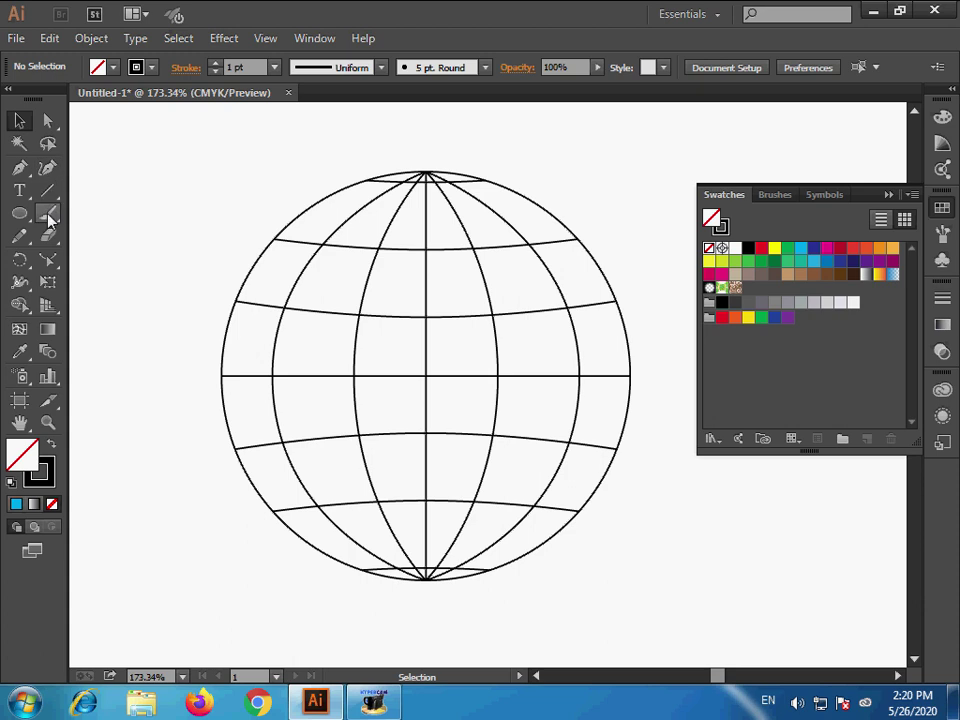
Step: Draw three Pencil continent outlines at the globe's upper right, left side and bottom
{"action": "left_click", "coordinate": [19, 235]}
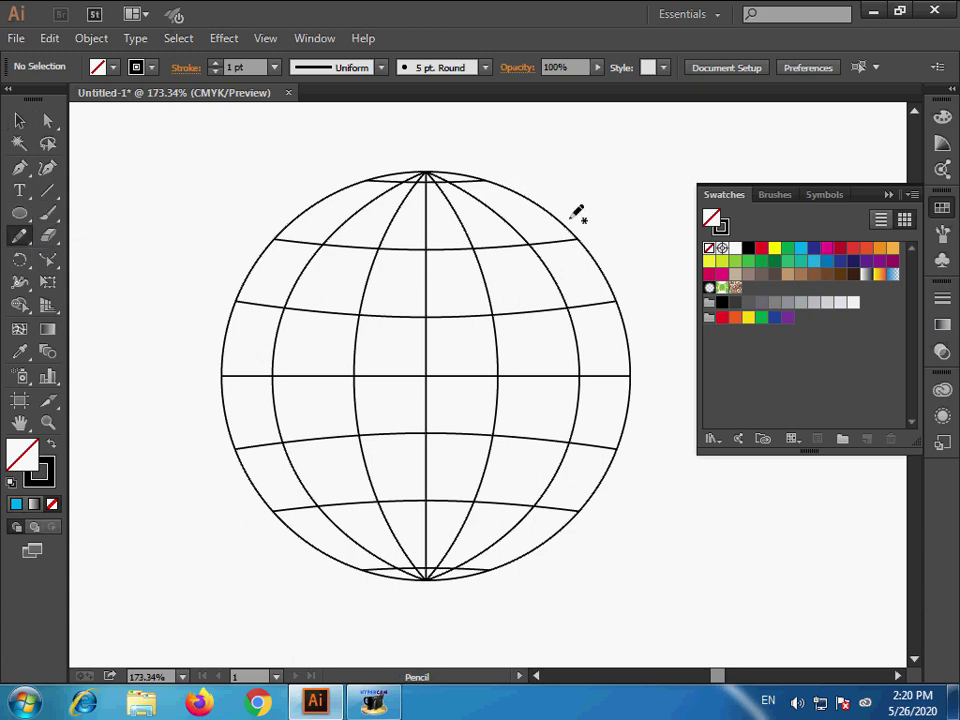
{"action": "mouse_move", "coordinate": [578, 195]}
{"action": "left_mouse_down"}
{"action": "mouse_move", "coordinate": [514, 328]}
{"action": "mouse_move", "coordinate": [585, 197]}
{"action": "left_mouse_up"}
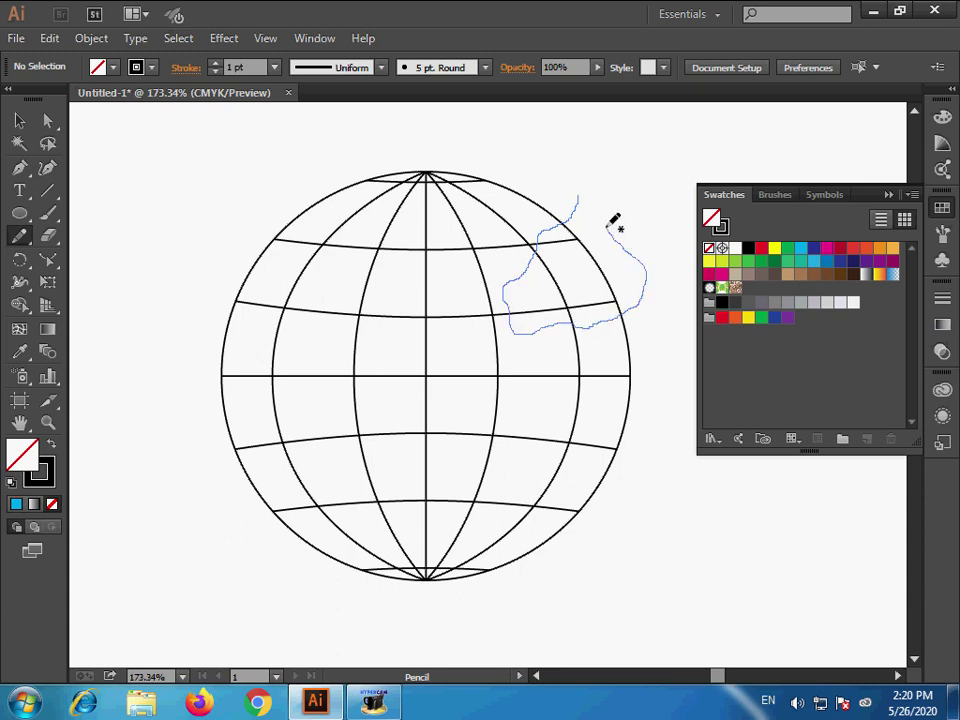
{"action": "left_click_drag", "start_coordinate": [580, 197], "coordinate": [578, 196]}
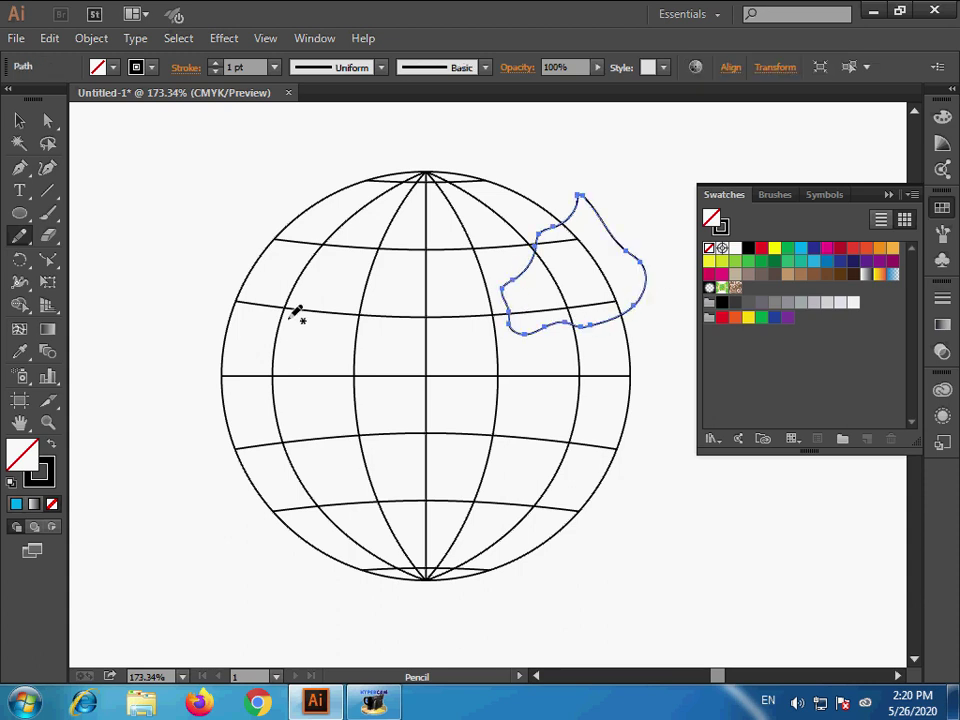
{"action": "mouse_move", "coordinate": [243, 262]}
{"action": "left_mouse_down"}
{"action": "mouse_move", "coordinate": [333, 312]}
{"action": "mouse_move", "coordinate": [350, 348]}
{"action": "mouse_move", "coordinate": [341, 396]}
{"action": "mouse_move", "coordinate": [309, 428]}
{"action": "mouse_move", "coordinate": [272, 437]}
{"action": "mouse_move", "coordinate": [214, 413]}
{"action": "mouse_move", "coordinate": [212, 326]}
{"action": "mouse_move", "coordinate": [244, 262]}
{"action": "left_mouse_up"}
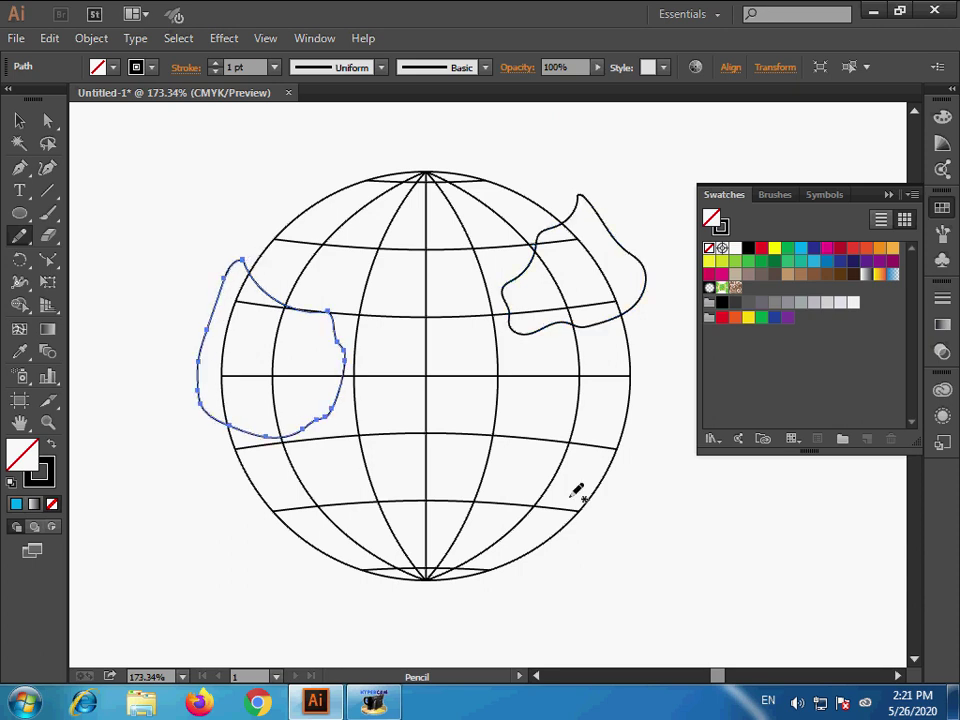
{"action": "mouse_move", "coordinate": [619, 508]}
{"action": "left_mouse_down"}
{"action": "mouse_move", "coordinate": [510, 444]}
{"action": "mouse_move", "coordinate": [458, 432]}
{"action": "mouse_move", "coordinate": [416, 456]}
{"action": "mouse_move", "coordinate": [478, 532]}
{"action": "mouse_move", "coordinate": [577, 564]}
{"action": "mouse_move", "coordinate": [632, 508]}
{"action": "left_mouse_up"}
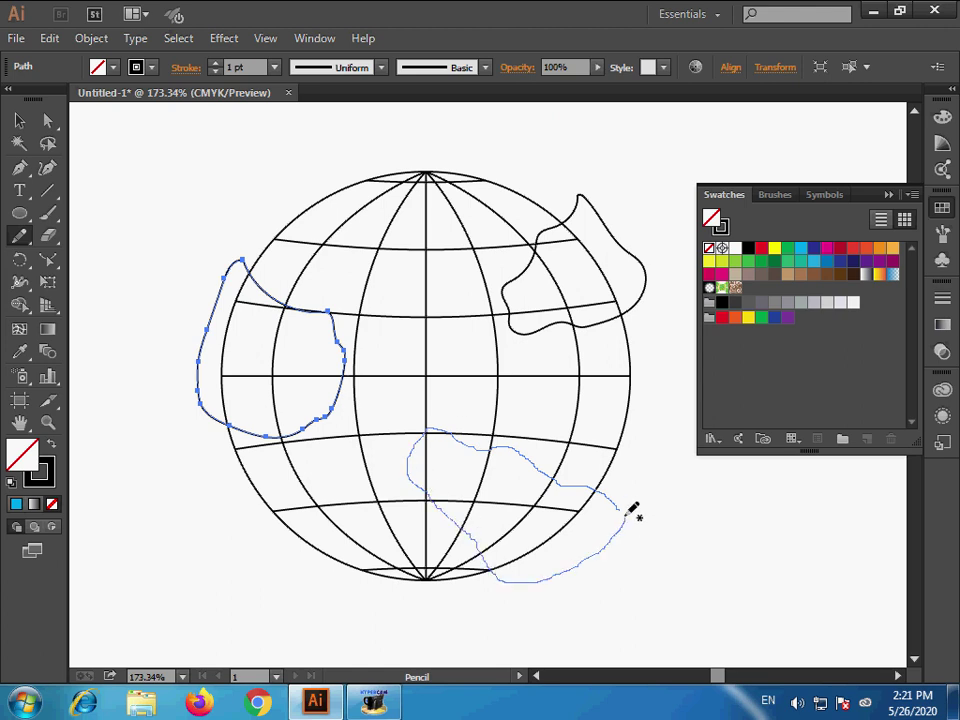
{"action": "left_click", "coordinate": [18, 121]}
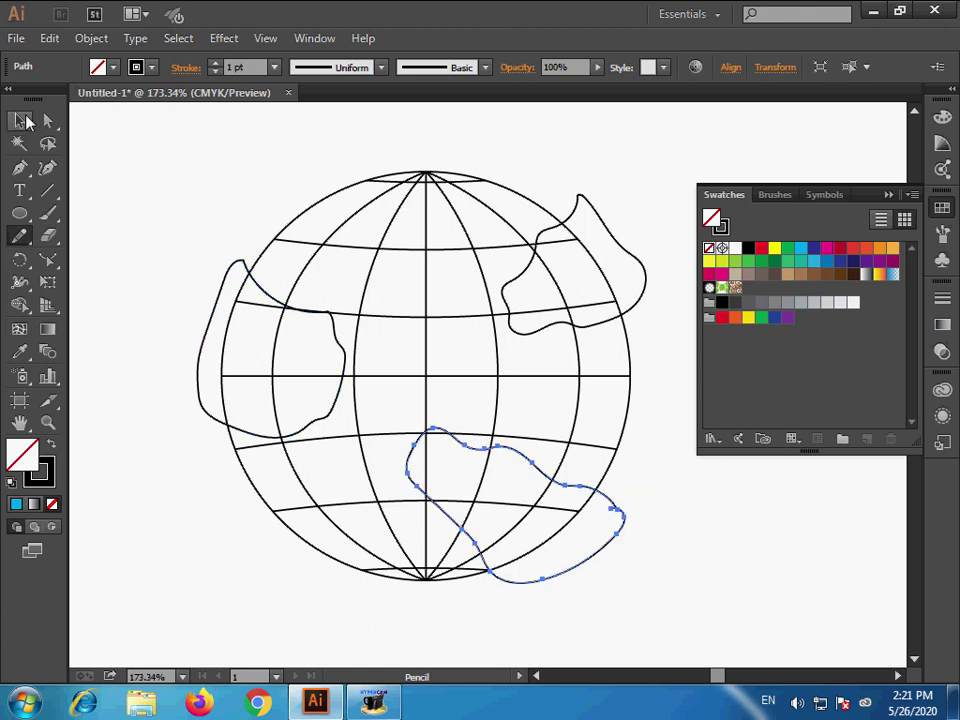
Step: Fill the continents red (upper right), yellow (left) and green (bottom), nudging the green one
{"action": "left_click", "coordinate": [636, 266]}
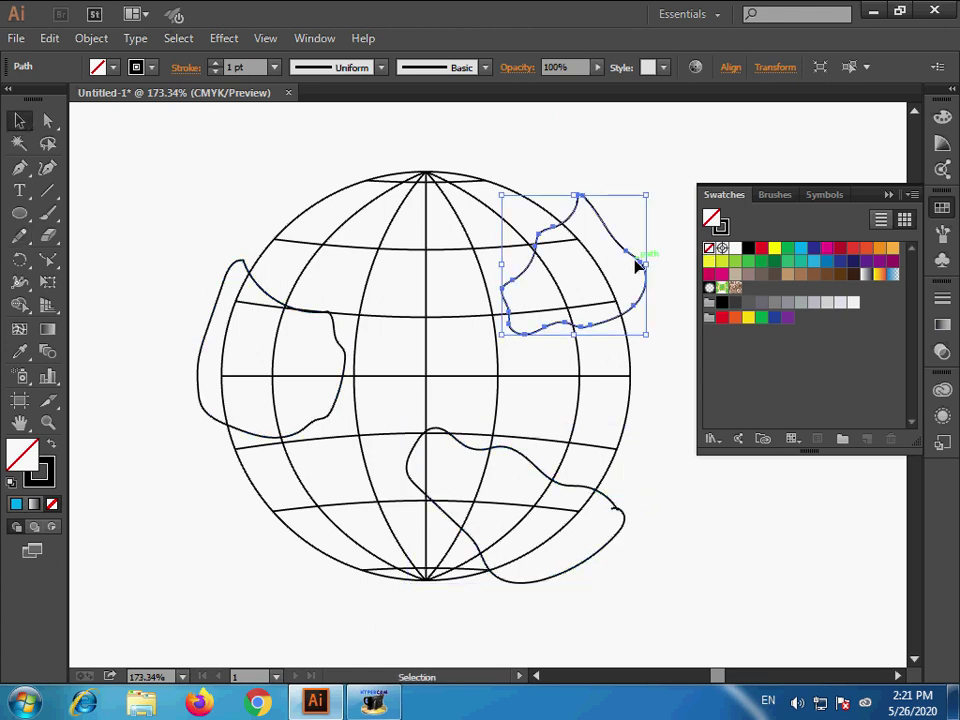
{"action": "left_click", "coordinate": [762, 248]}
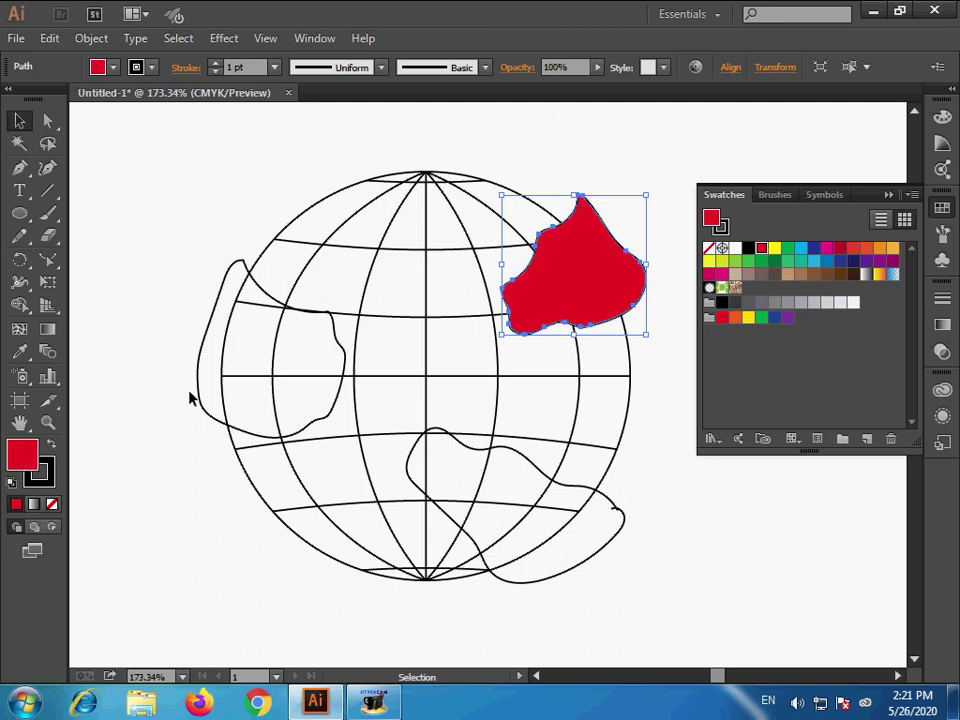
{"action": "left_click", "coordinate": [223, 300]}
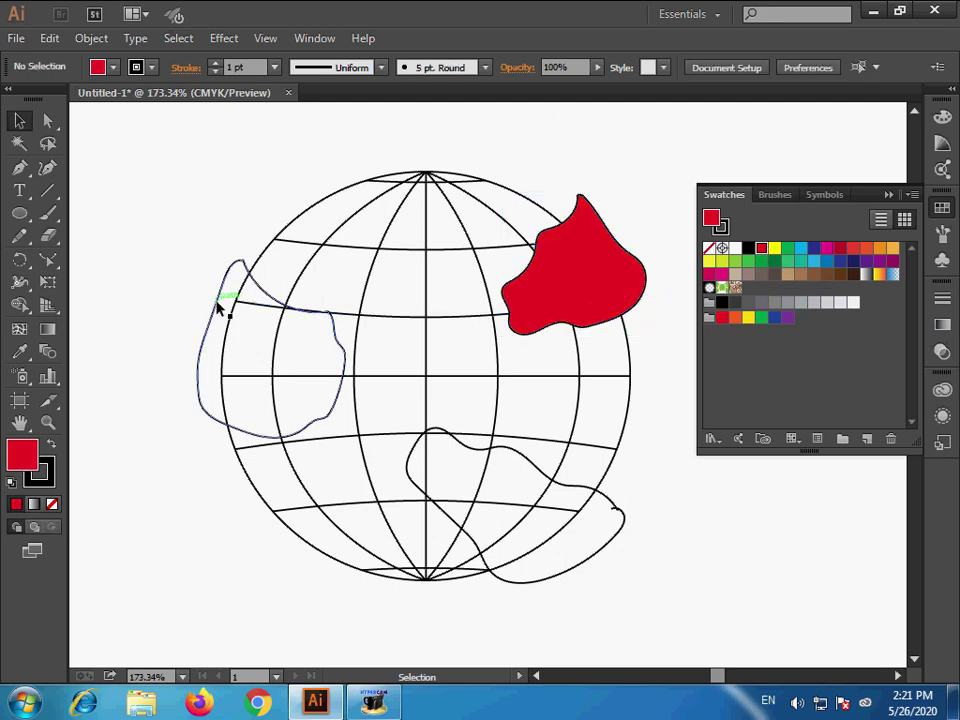
{"action": "left_click", "coordinate": [218, 310]}
{"action": "left_click", "coordinate": [774, 248]}
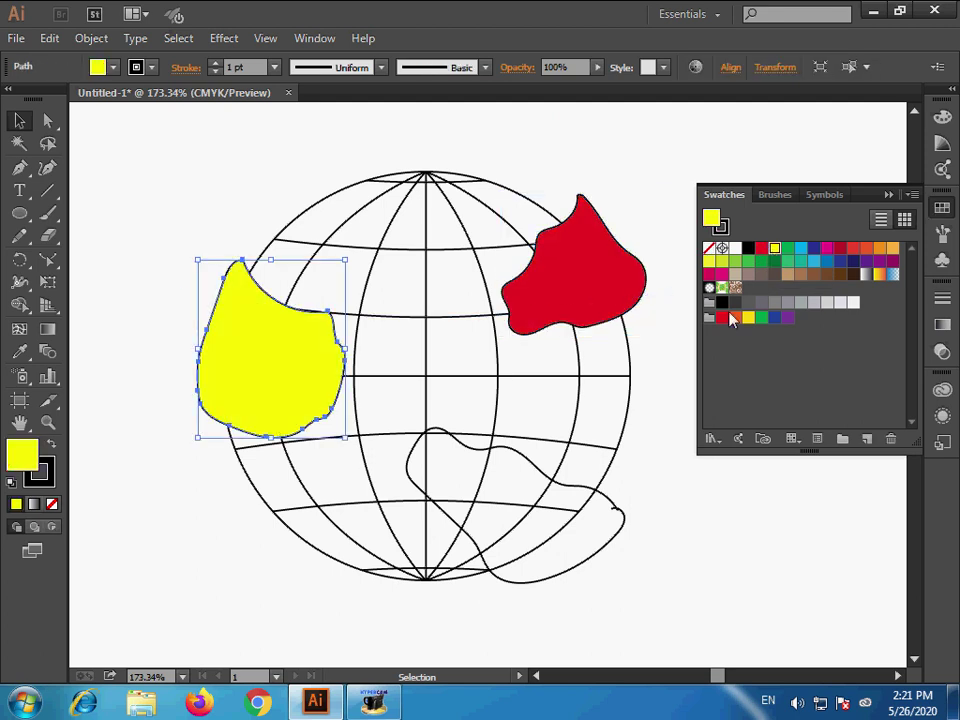
{"action": "left_click", "coordinate": [613, 541]}
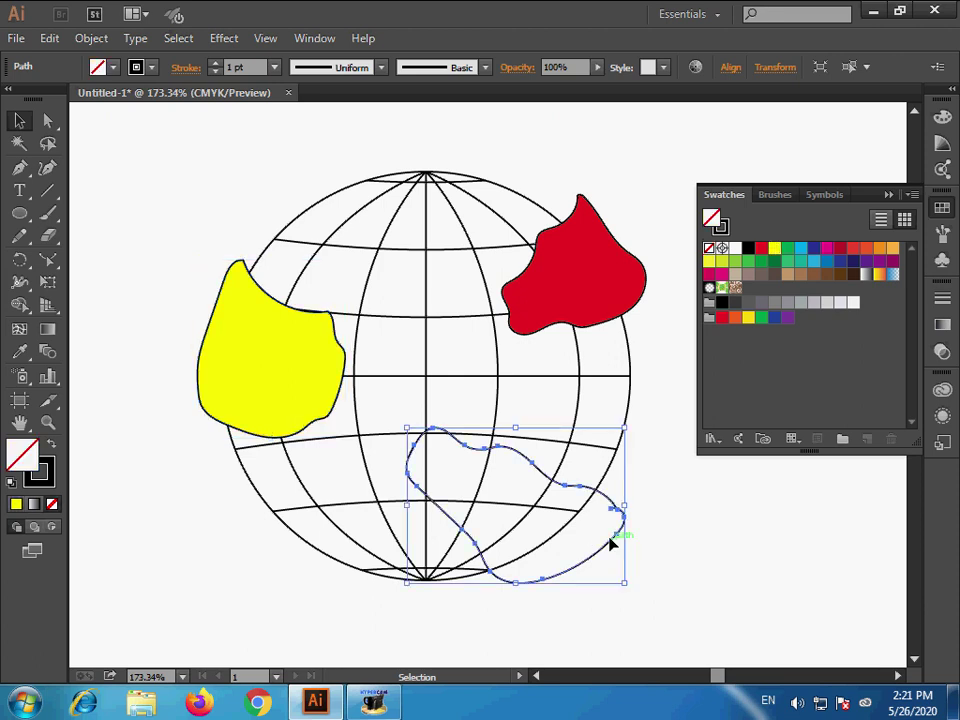
{"action": "left_click", "coordinate": [748, 261]}
{"action": "left_click", "coordinate": [748, 542]}
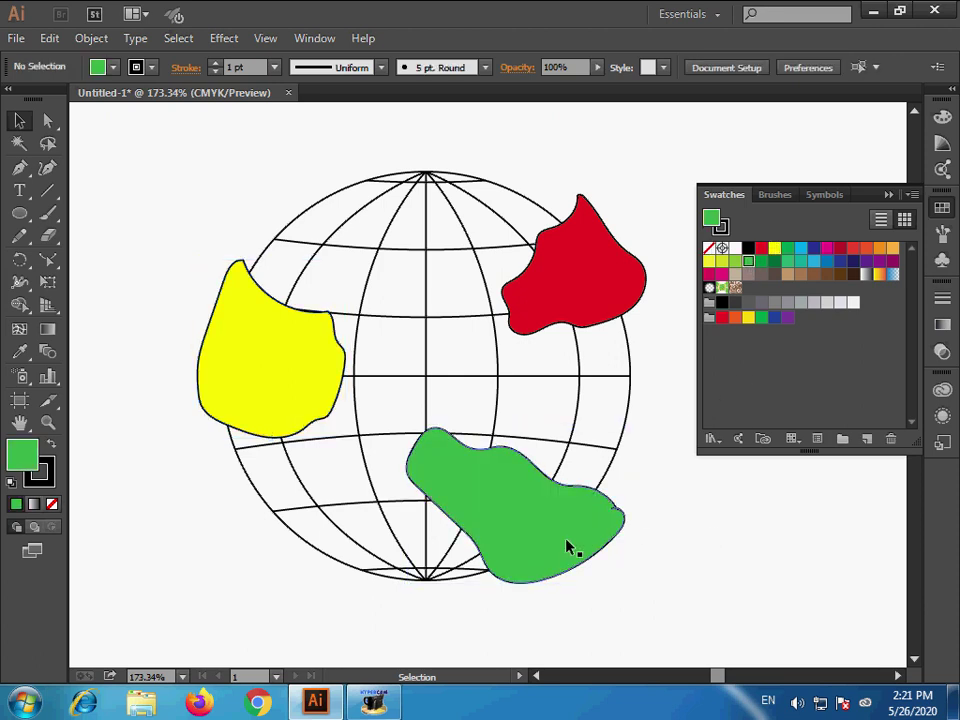
{"action": "left_click_drag", "start_coordinate": [538, 551], "coordinate": [551, 544]}
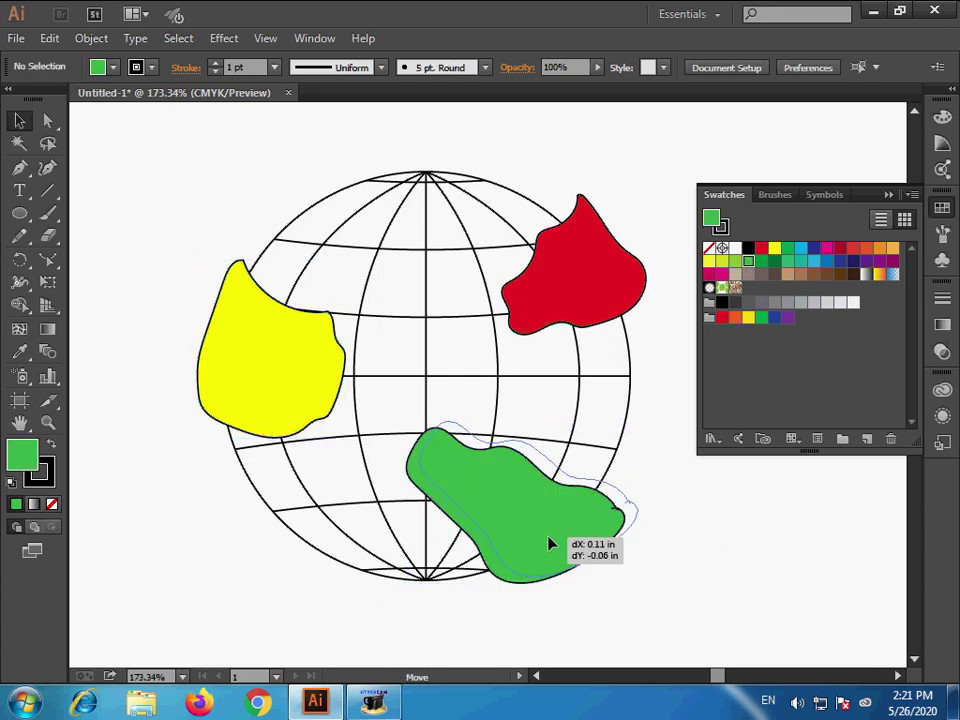
{"action": "left_click", "coordinate": [274, 392]}
Step: Send the three coloured continents behind the globe's grid lines
{"action": "left_click", "coordinate": [628, 281], "text": "shift"}
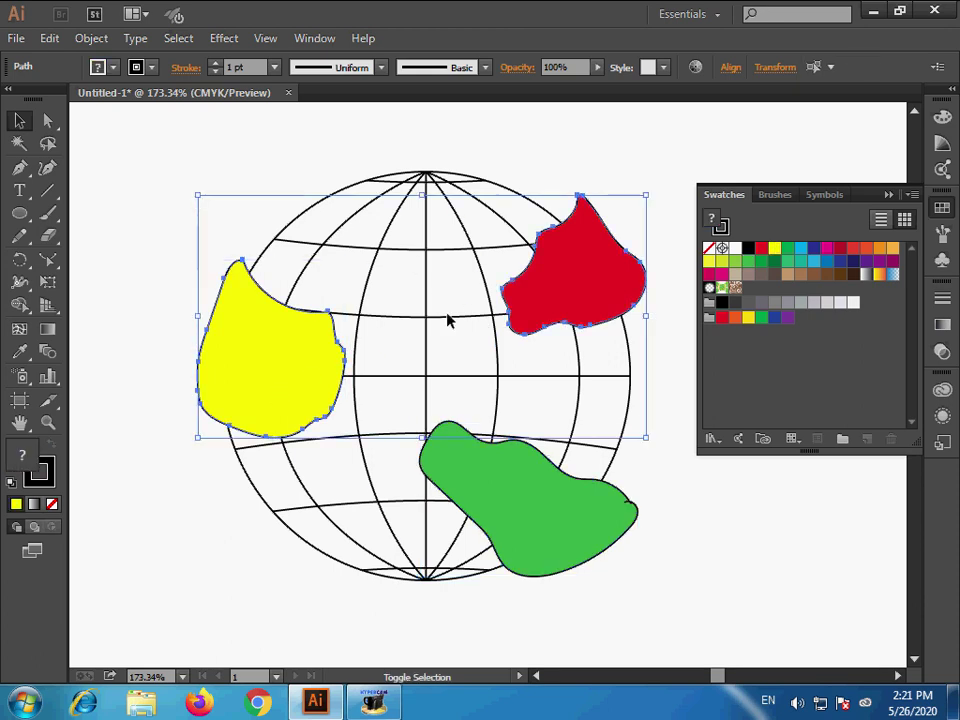
{"action": "left_click", "coordinate": [592, 531], "text": "shift"}
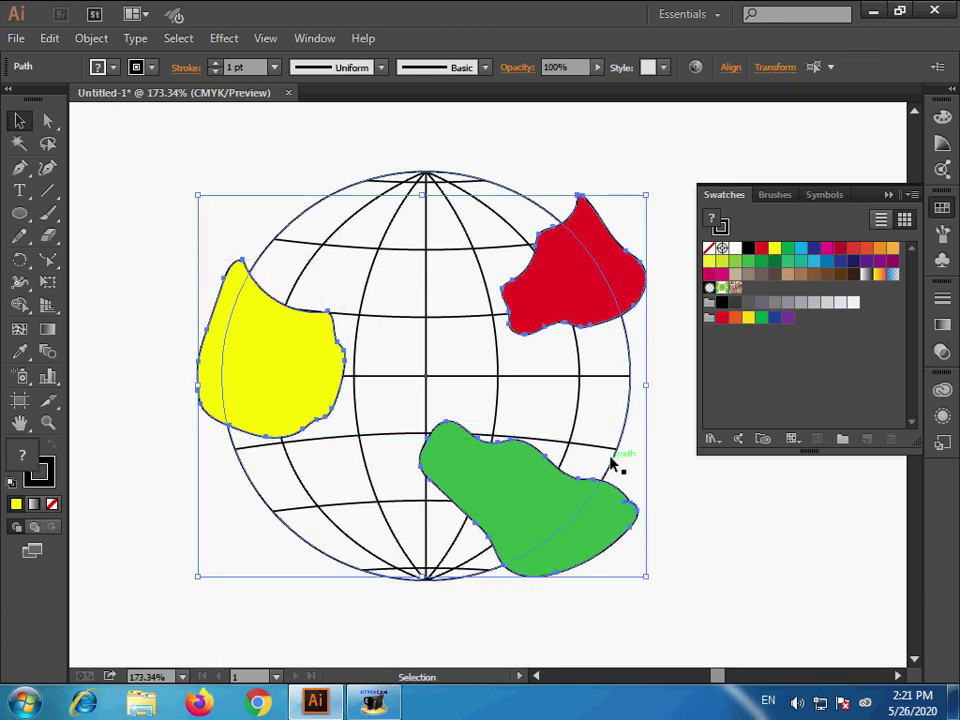
{"action": "right_click", "coordinate": [603, 505]}
{"action": "mouse_move", "coordinate": [656, 472]}
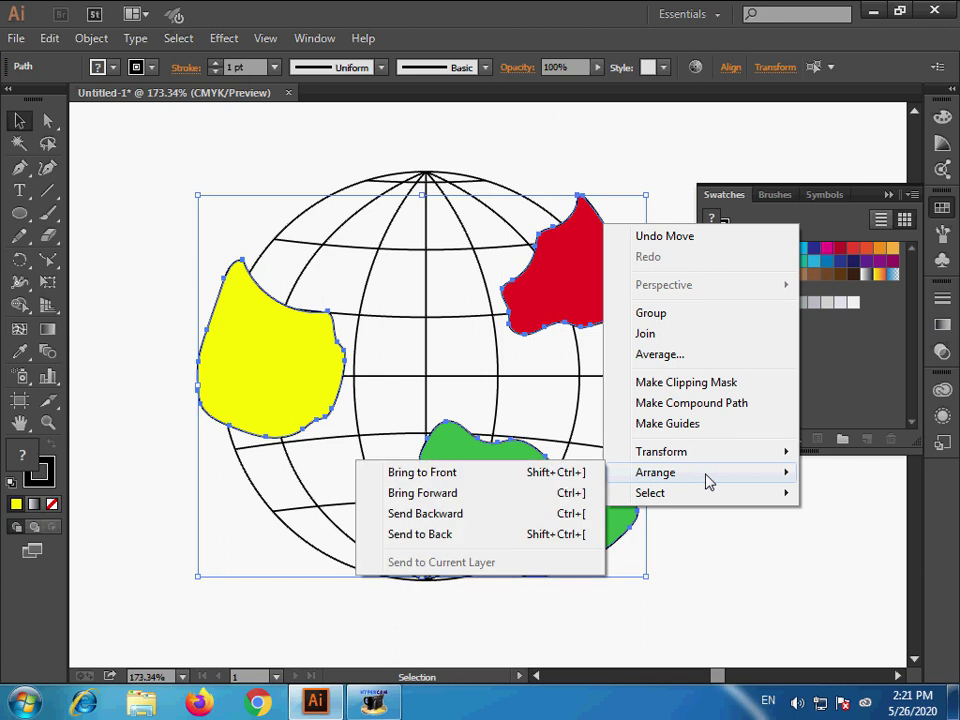
{"action": "left_click", "coordinate": [568, 540]}
{"action": "left_click", "coordinate": [781, 622]}
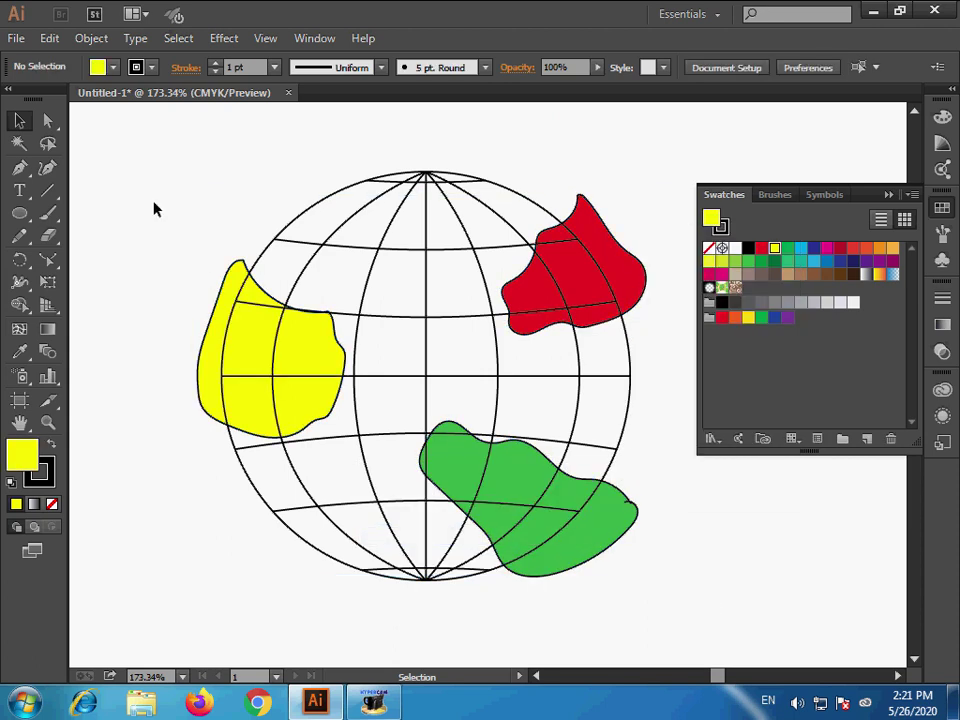
Step: Clip the continents to the globe's circle and give it a black 1 pt outline
{"action": "left_click_drag", "start_coordinate": [144, 182], "coordinate": [639, 581]}
{"action": "right_click", "coordinate": [542, 401]}
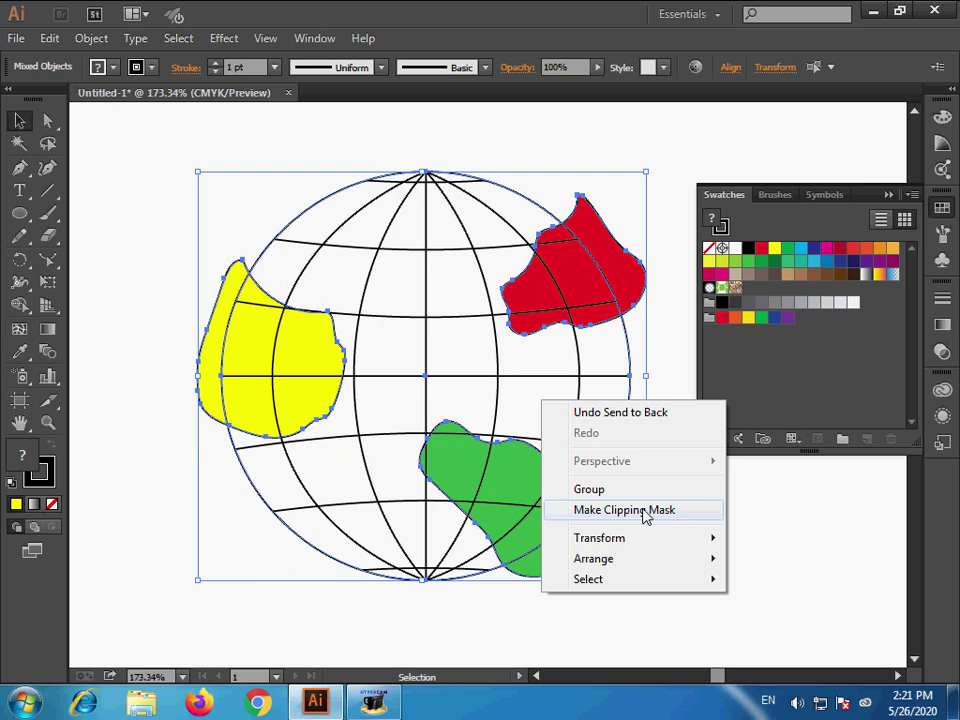
{"action": "left_click", "coordinate": [690, 512]}
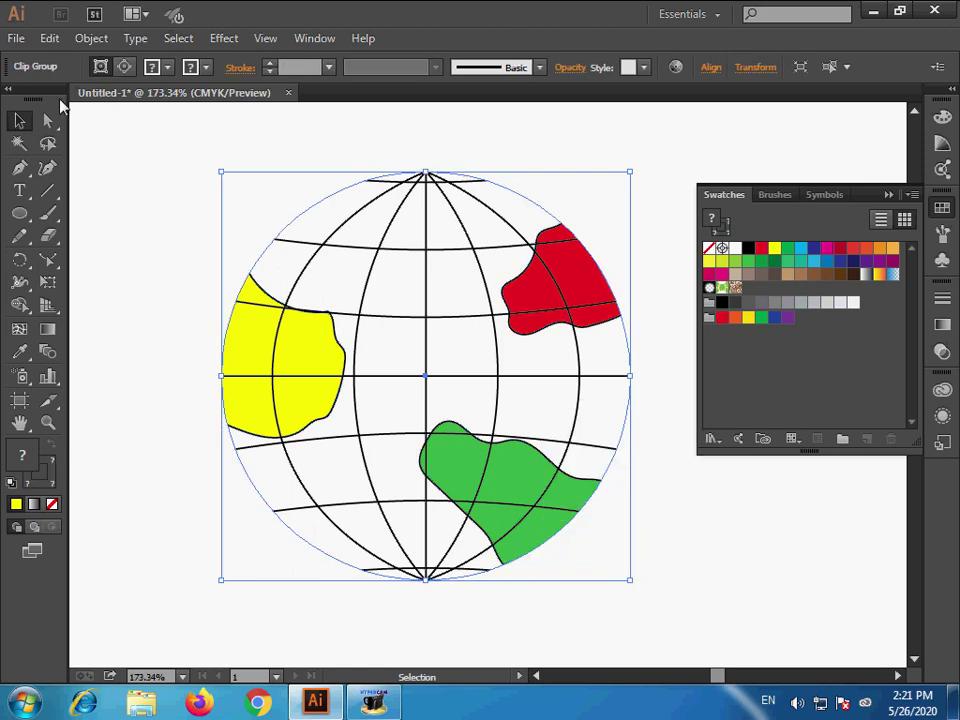
{"action": "left_click", "coordinate": [207, 67]}
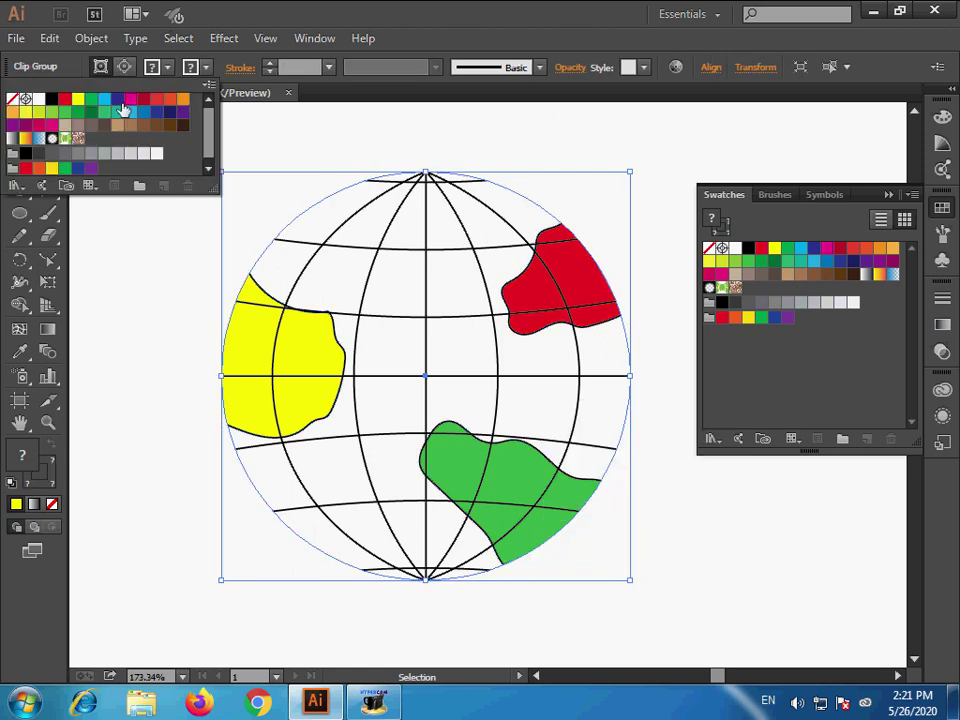
{"action": "left_click", "coordinate": [52, 98]}
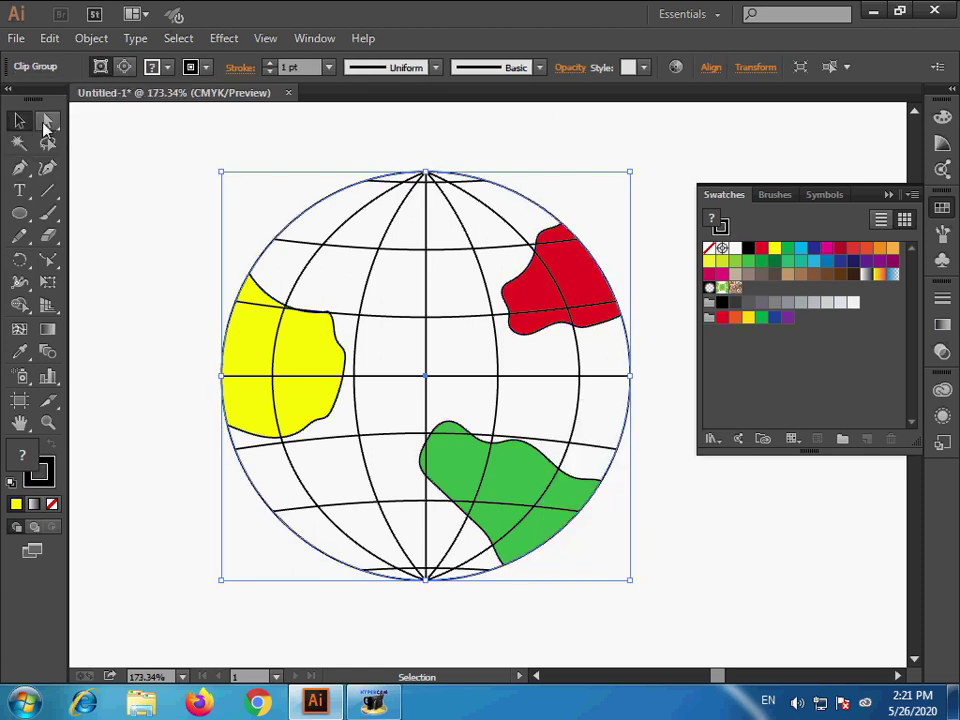
Step: Try a light blue fill on a Direct-Selected path, then undo it
{"action": "left_click", "coordinate": [47, 120]}
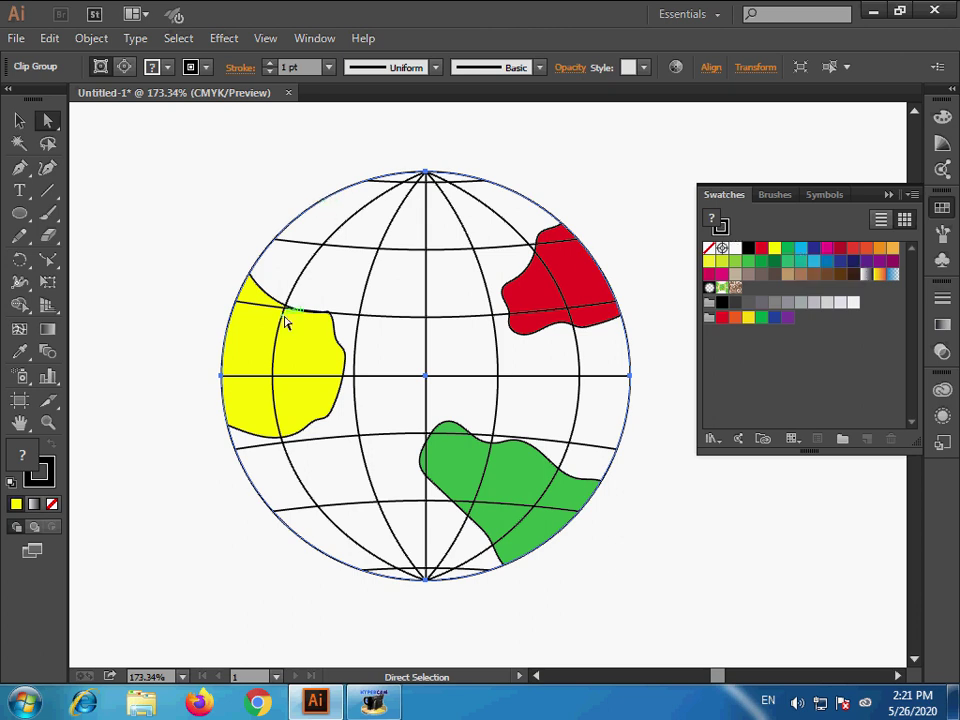
{"action": "double_click", "coordinate": [26, 455]}
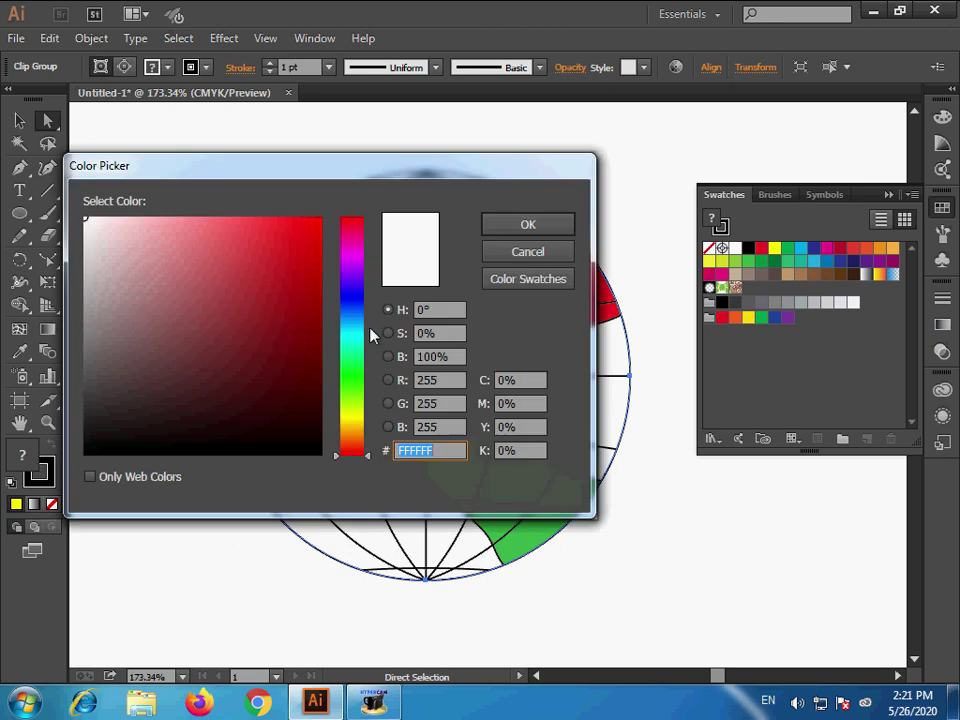
{"action": "left_click", "coordinate": [351, 318]}
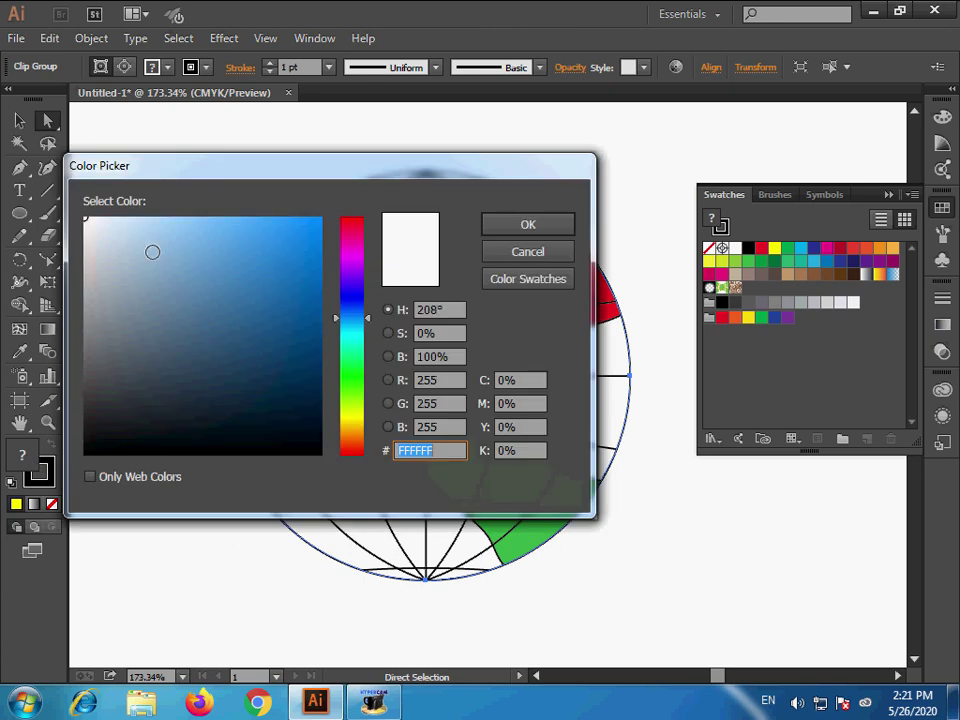
{"action": "left_click_drag", "start_coordinate": [113, 226], "coordinate": [123, 229]}
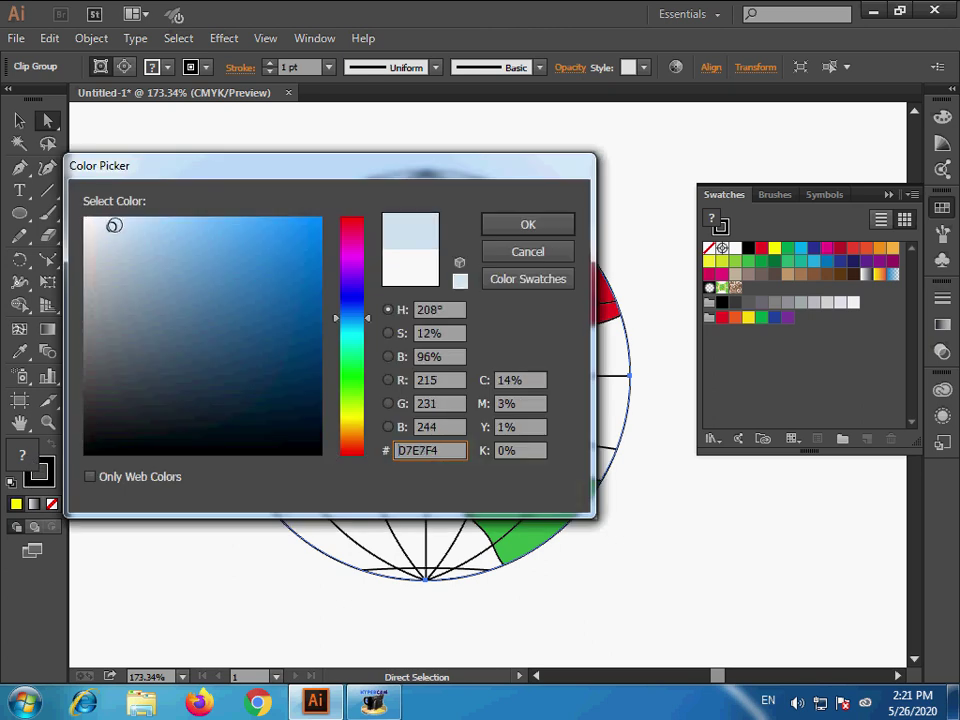
{"action": "left_click", "coordinate": [528, 224]}
{"action": "key", "text": "ctrl+z"}
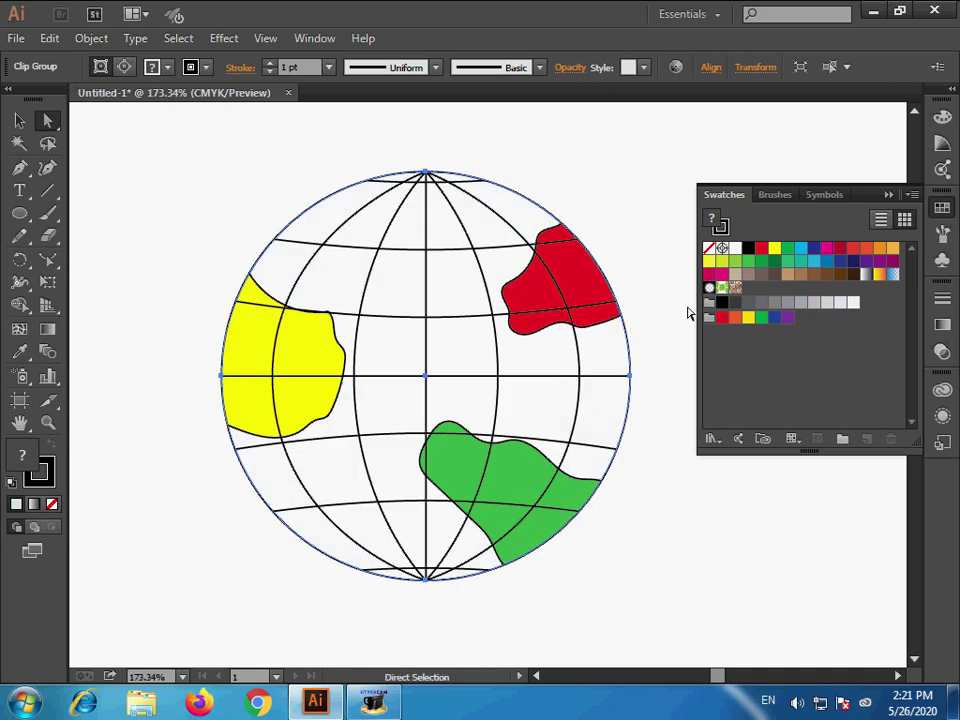
{"action": "left_click", "coordinate": [679, 354]}
Step: Fill the globe's outer circle with light cyan A9E4EA
{"action": "left_click", "coordinate": [322, 206]}
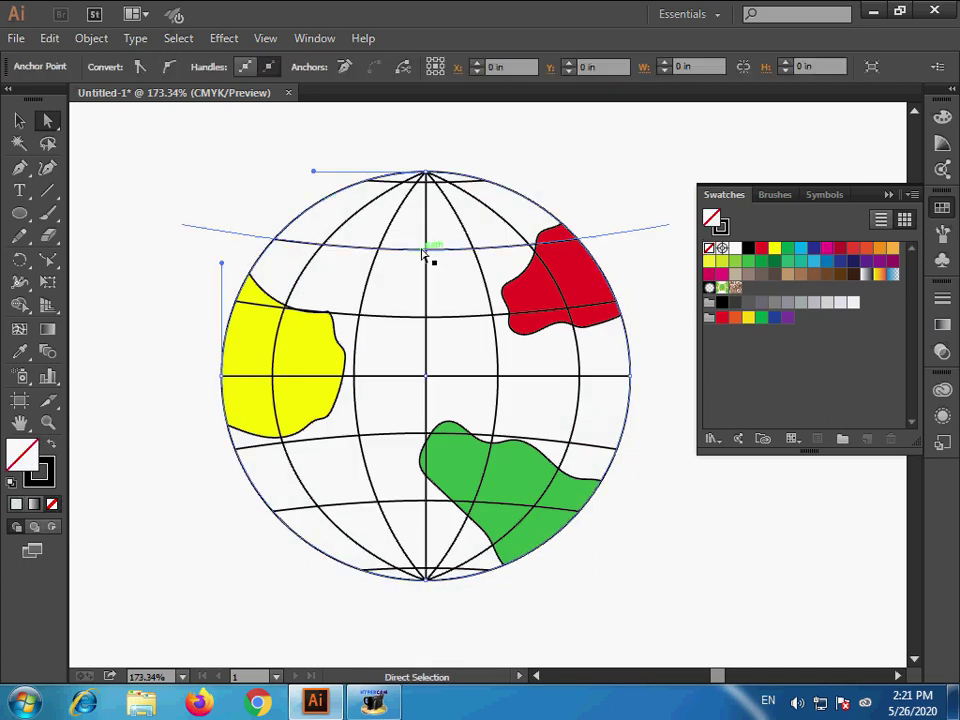
{"action": "double_click", "coordinate": [26, 456]}
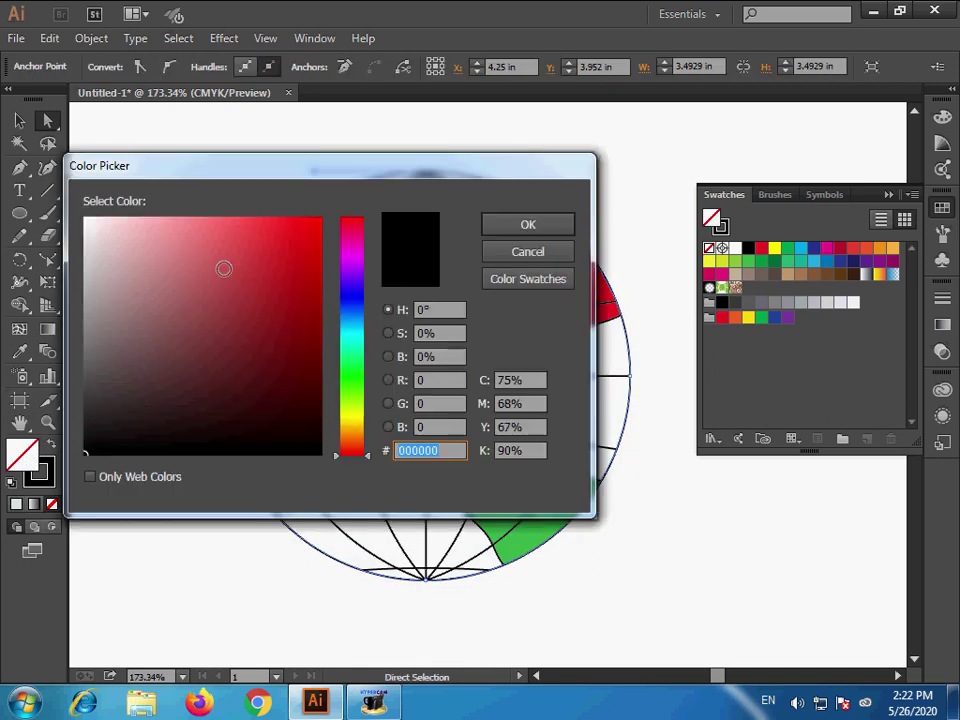
{"action": "left_click", "coordinate": [345, 332]}
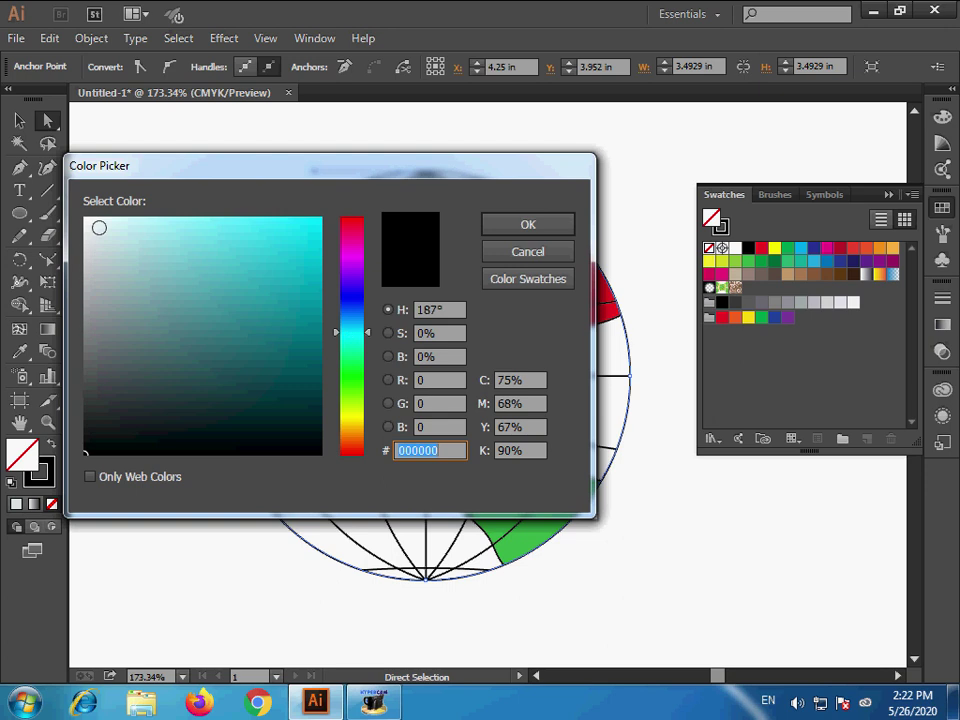
{"action": "left_click", "coordinate": [149, 236]}
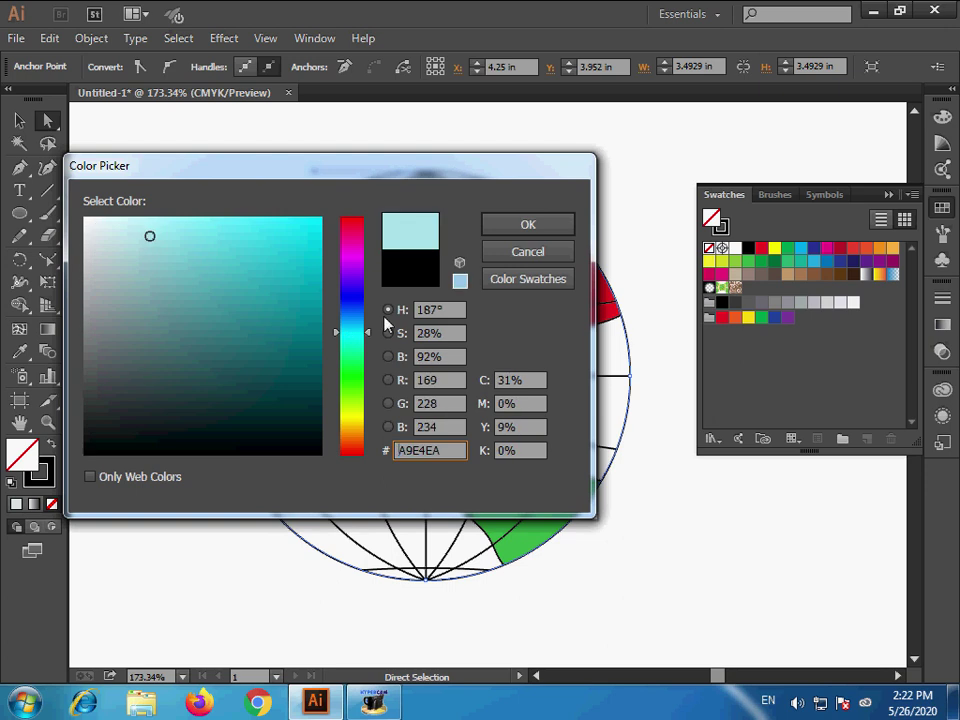
{"action": "left_click", "coordinate": [528, 226]}
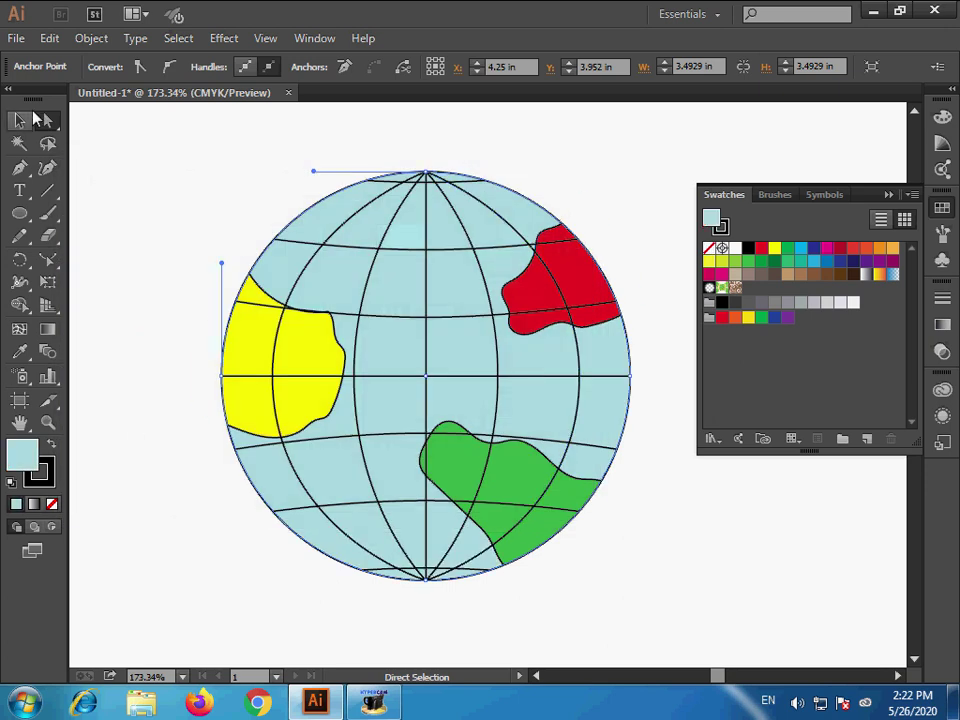
{"action": "left_click", "coordinate": [19, 120]}
Step: Zoom out, duplicate the globe and squash the copy into a flat oval
{"action": "left_click", "coordinate": [160, 300]}
{"action": "left_click", "coordinate": [520, 475], "text": "alt"}
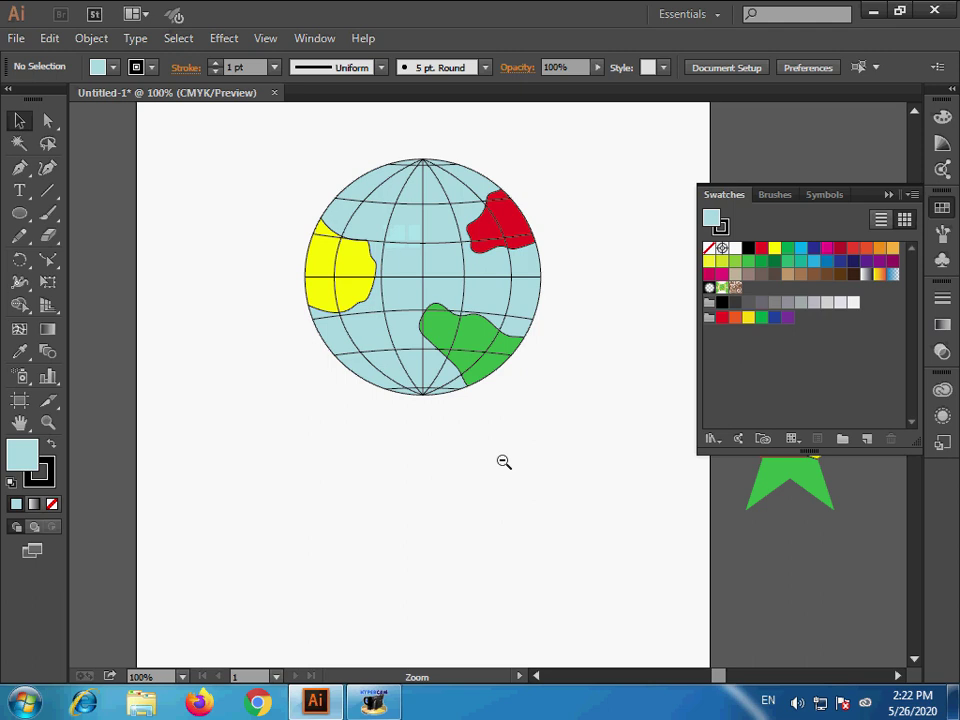
{"action": "left_click_drag", "start_coordinate": [523, 435], "coordinate": [465, 521]}
{"action": "mouse_move", "coordinate": [413, 448]}
{"action": "left_mouse_down"}
{"action": "mouse_move", "coordinate": [250, 428]}
{"action": "mouse_move", "coordinate": [510, 537]}
{"action": "left_mouse_up"}
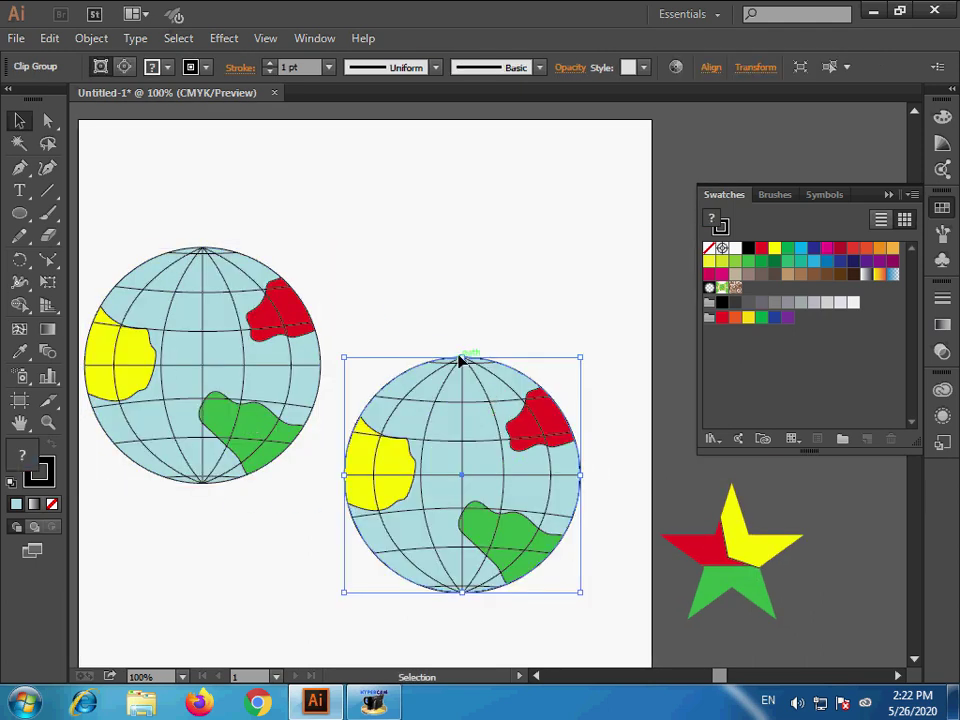
{"action": "left_click_drag", "start_coordinate": [462, 357], "coordinate": [488, 465]}
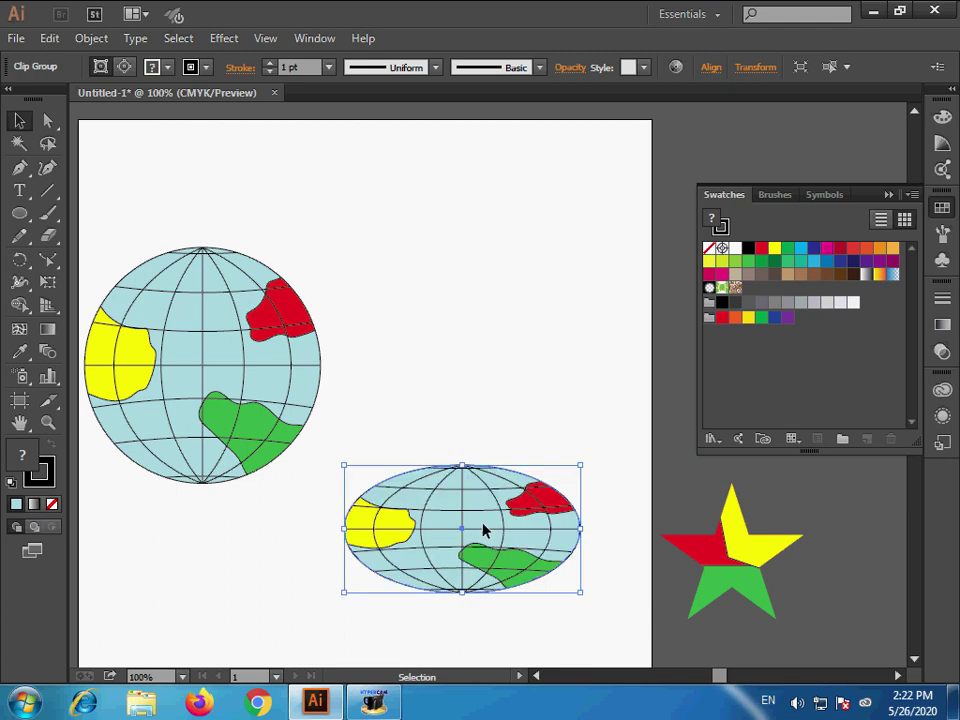
Step: Position the flattened globe level with and beside the round globe
{"action": "left_click_drag", "start_coordinate": [488, 595], "coordinate": [503, 476]}
{"action": "mouse_move", "coordinate": [452, 559]}
{"action": "left_mouse_down"}
{"action": "mouse_move", "coordinate": [503, 482]}
{"action": "mouse_move", "coordinate": [453, 428]}
{"action": "mouse_move", "coordinate": [458, 473]}
{"action": "left_mouse_up"}
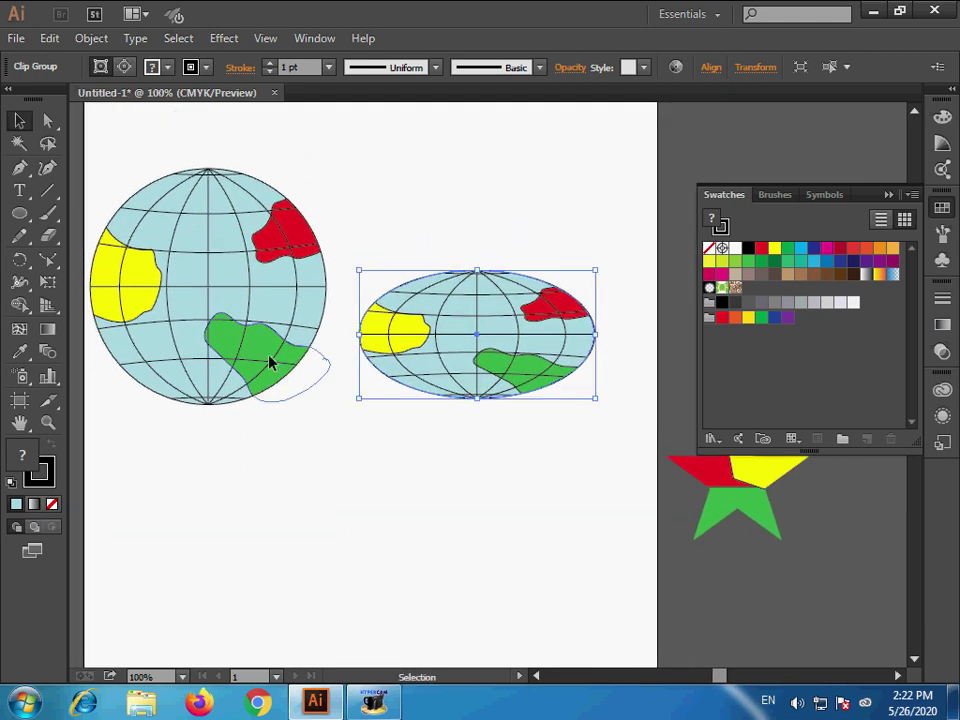
{"action": "left_click_drag", "start_coordinate": [268, 364], "coordinate": [283, 348]}
{"action": "left_click", "coordinate": [484, 332]}
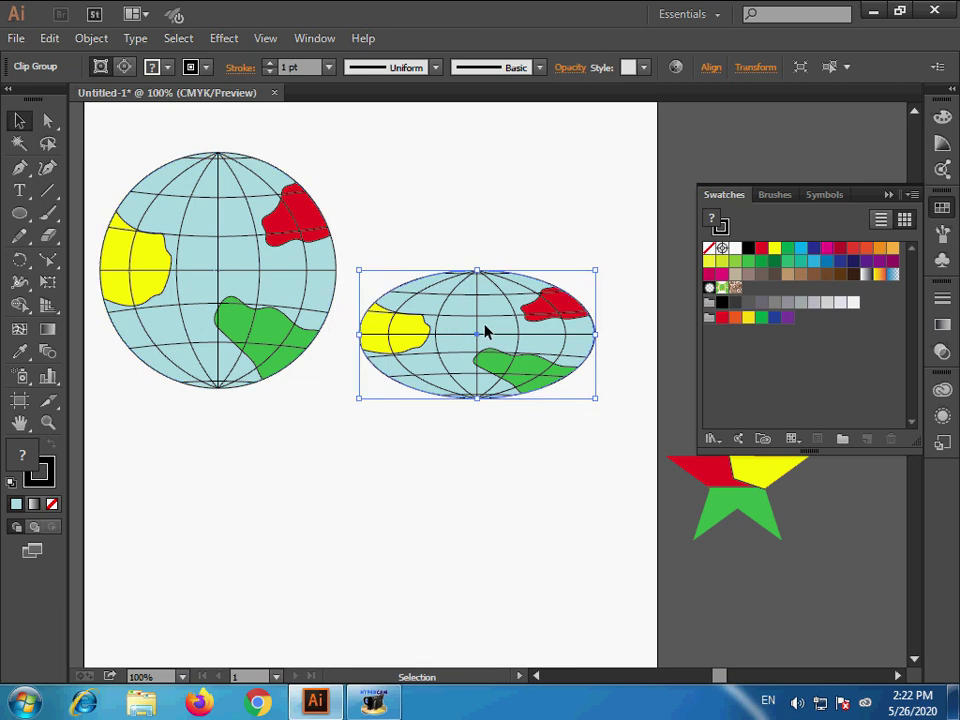
{"action": "left_click_drag", "start_coordinate": [545, 313], "coordinate": [546, 257]}
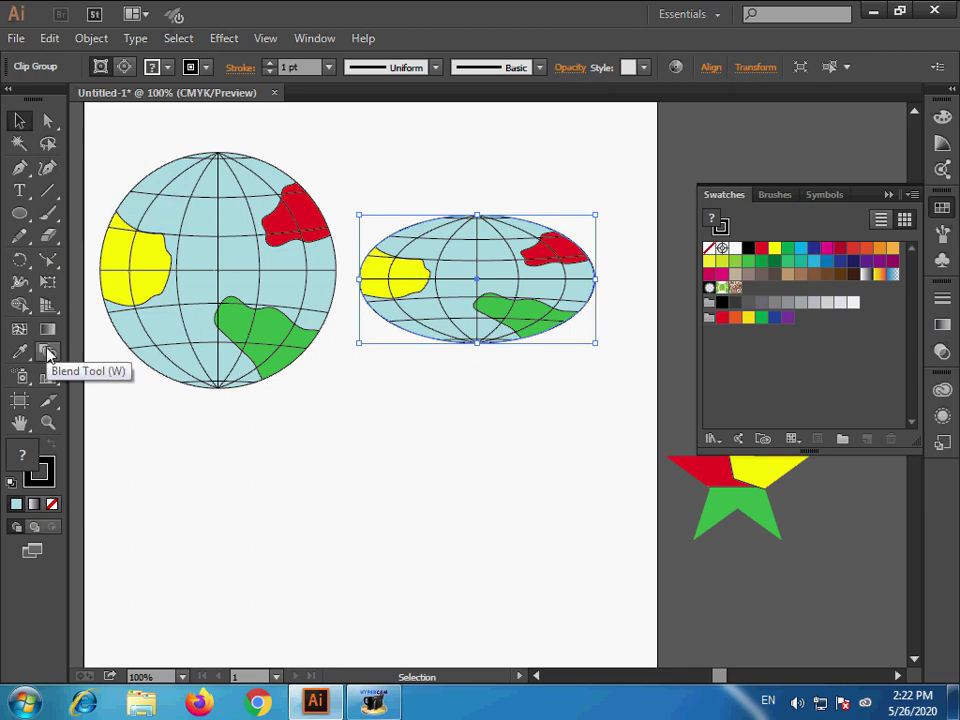
Step: Type UNIVERSAL below the globes, then enlarge it and move it up under them
{"action": "left_click", "coordinate": [19, 190]}
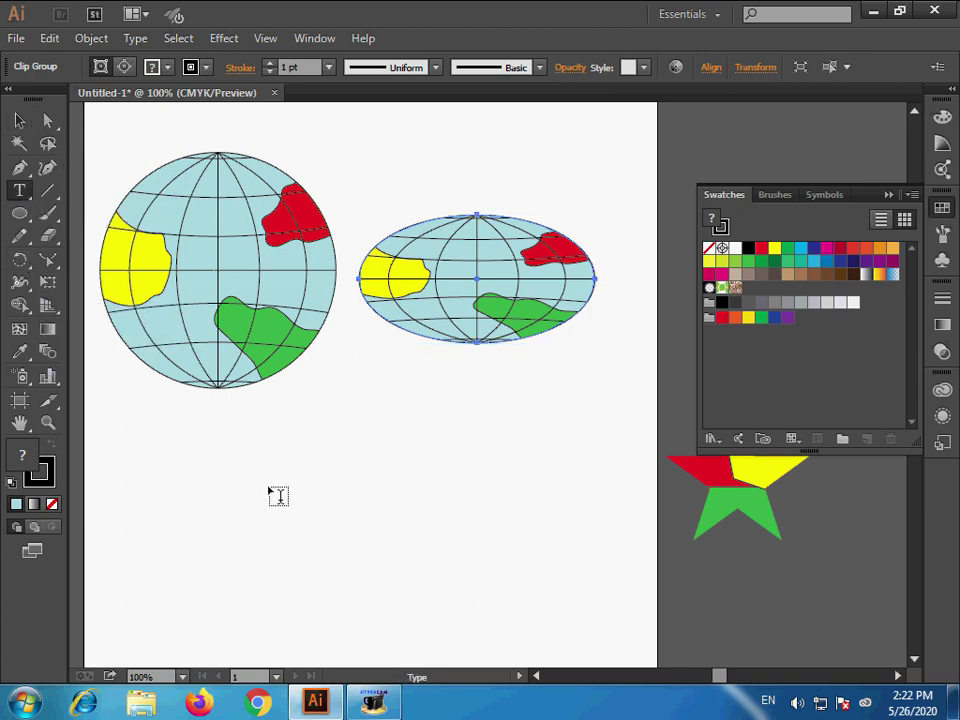
{"action": "left_click", "coordinate": [335, 583]}
{"action": "type", "text": "UNIVERSAL"}
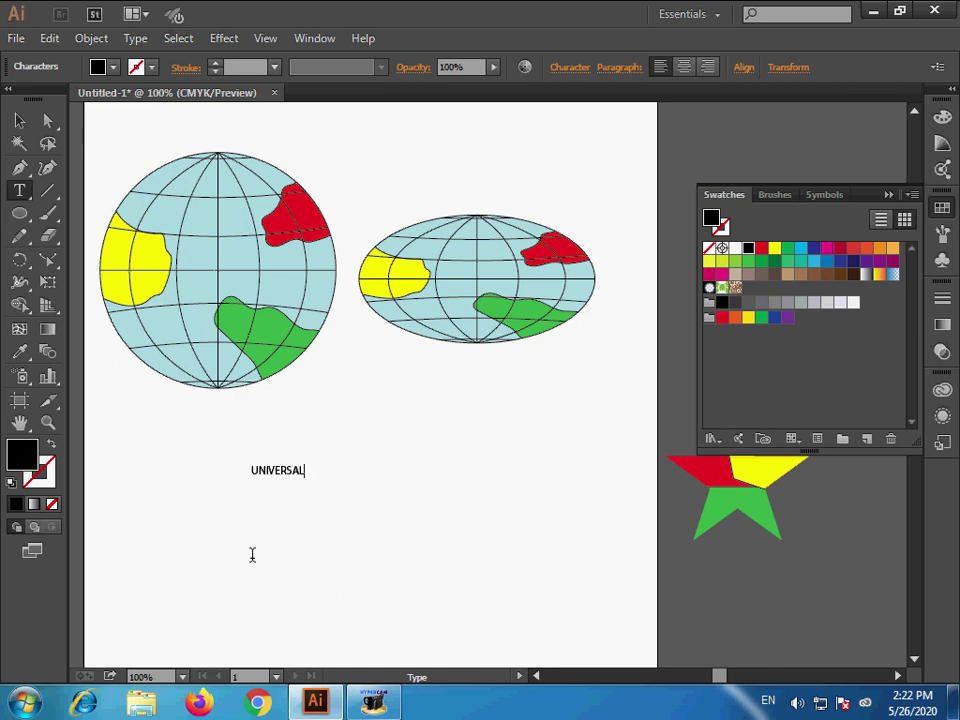
{"action": "left_click", "coordinate": [19, 120]}
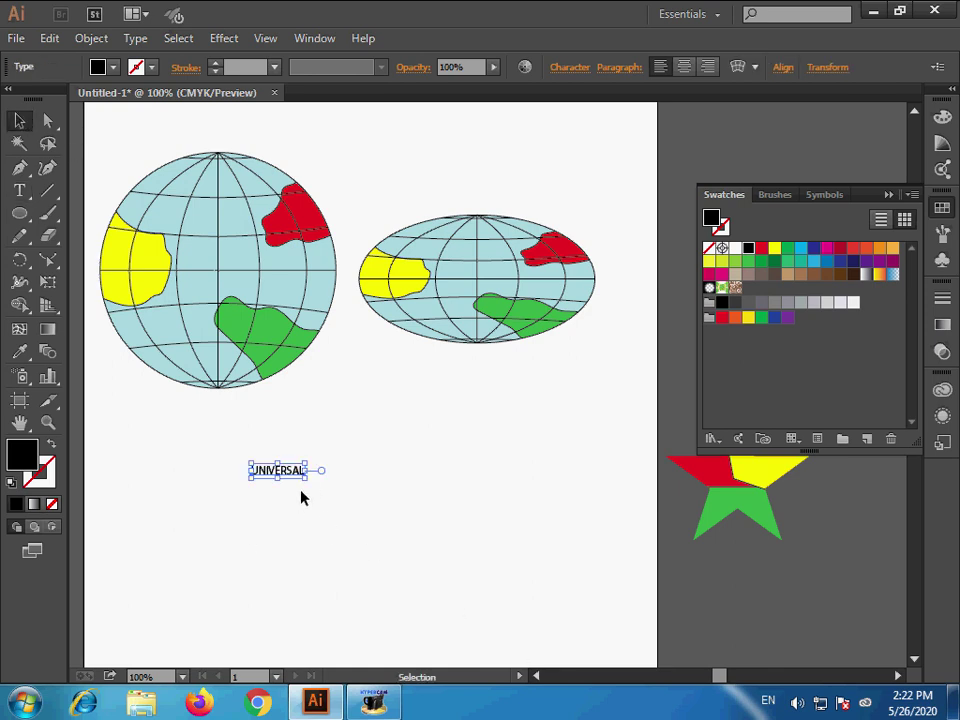
{"action": "left_click_drag", "start_coordinate": [306, 478], "coordinate": [509, 590]}
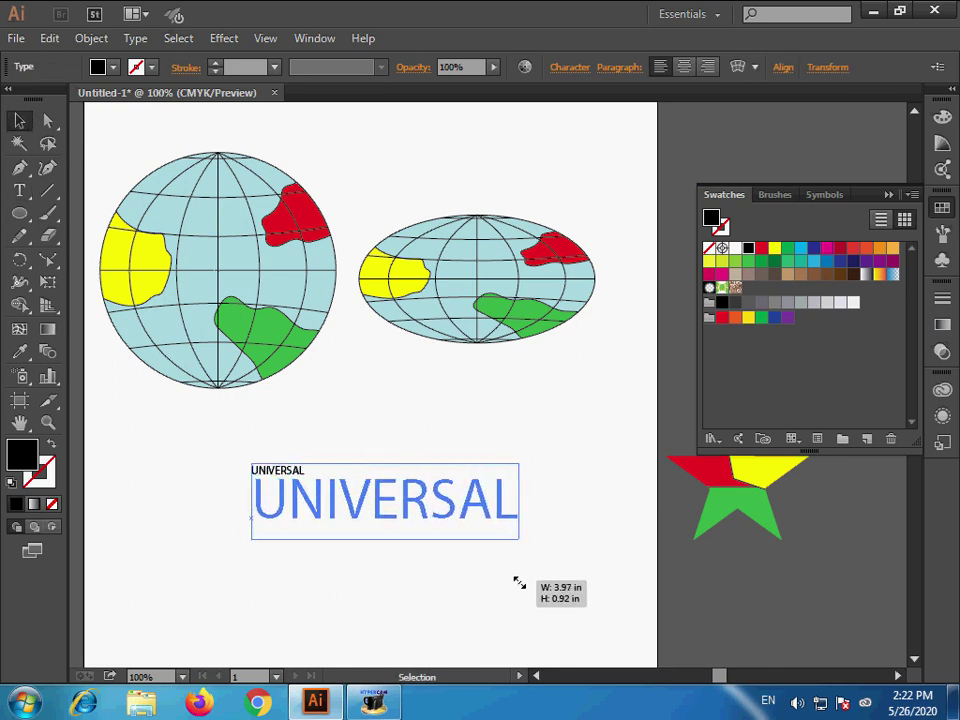
{"action": "left_click_drag", "start_coordinate": [460, 522], "coordinate": [448, 491]}
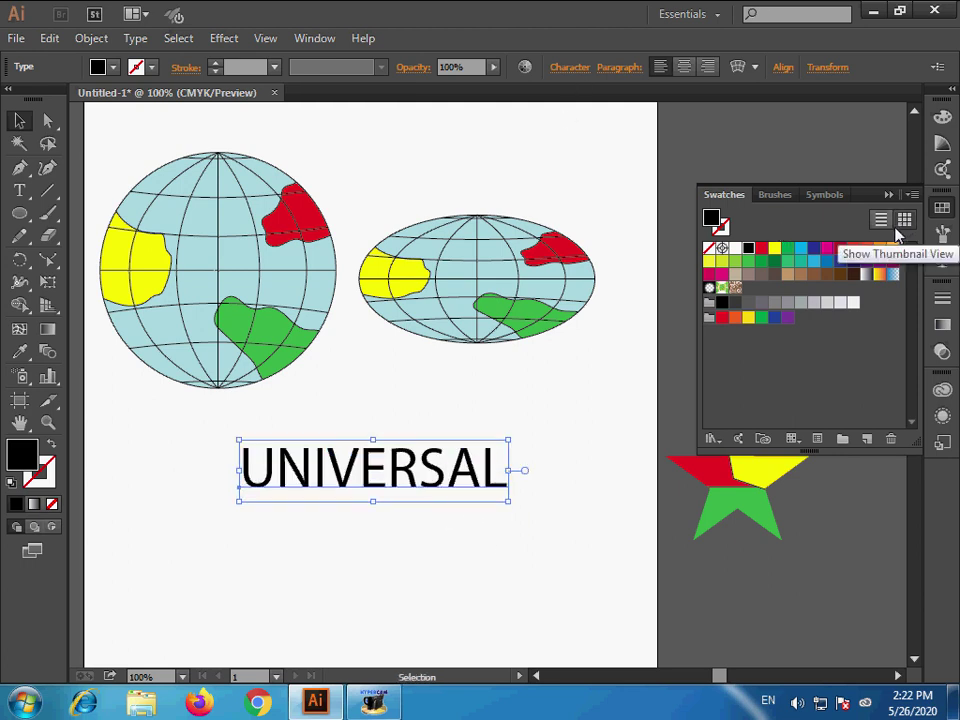
Step: Make the UNIVERSAL text Bold in the Character settings
{"action": "key", "text": "ctrl+t"}
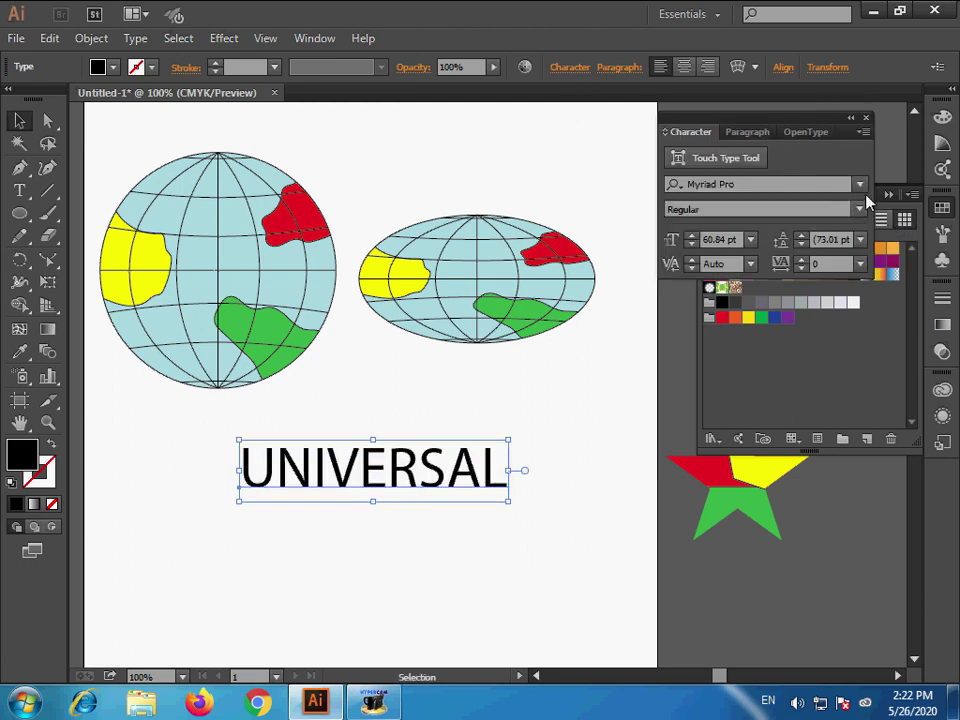
{"action": "left_click", "coordinate": [859, 209]}
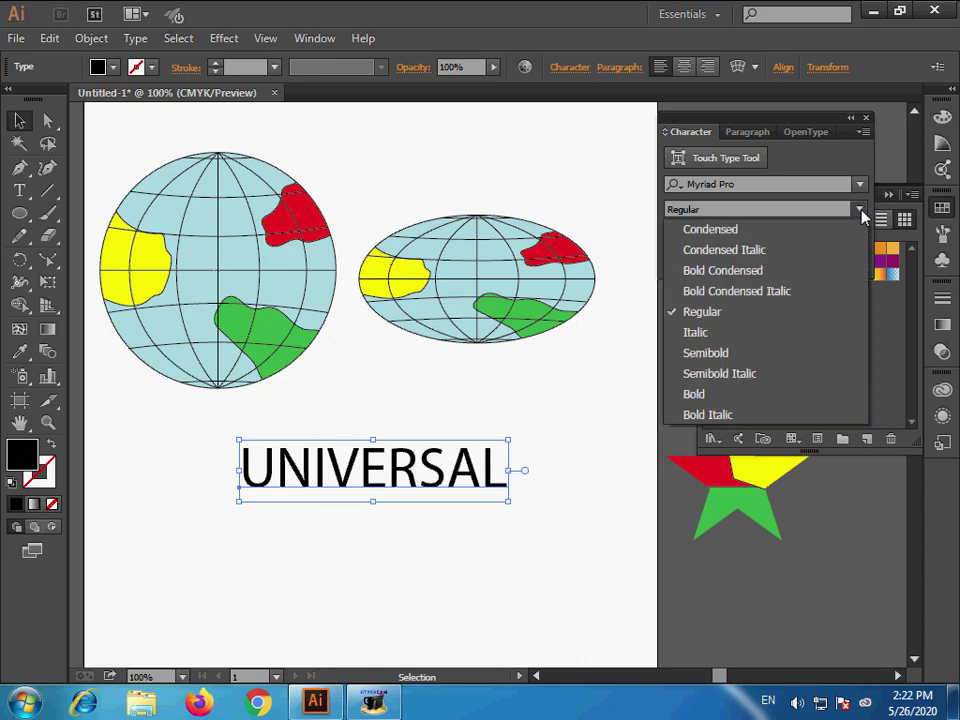
{"action": "left_click", "coordinate": [727, 396]}
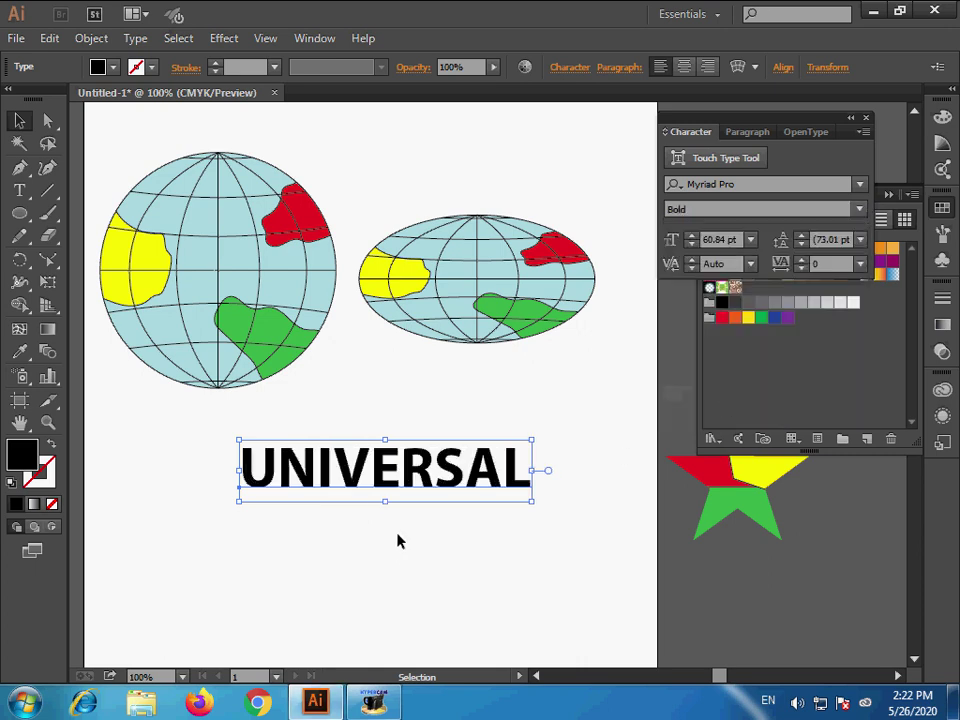
Step: Scale UNIVERSAL up to about 155 pt and move it slightly upward
{"action": "left_click", "coordinate": [238, 507]}
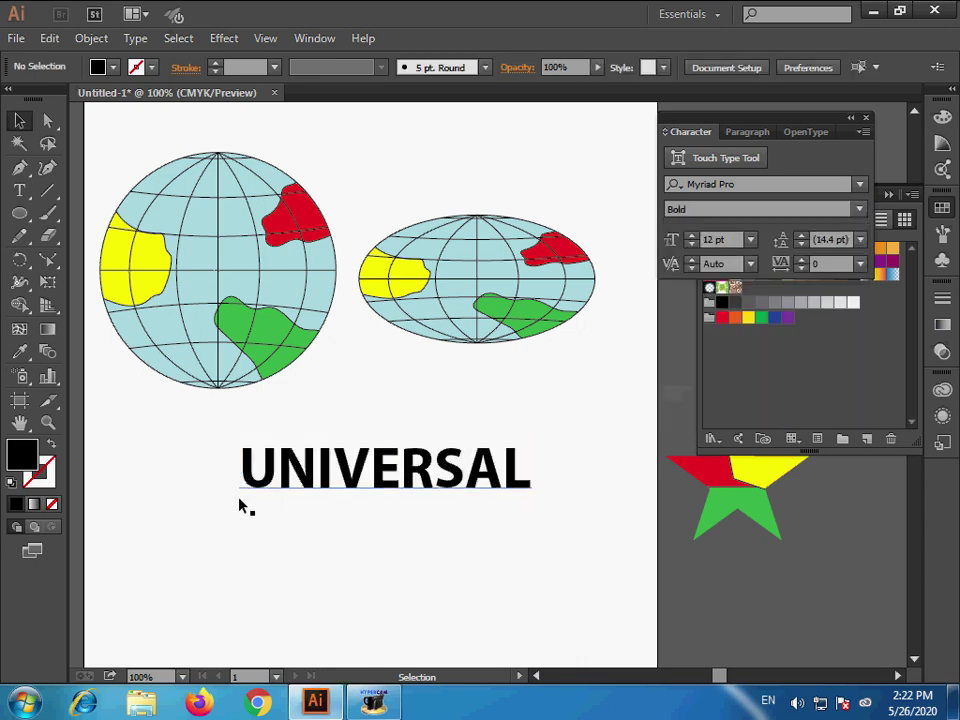
{"action": "left_click", "coordinate": [253, 497]}
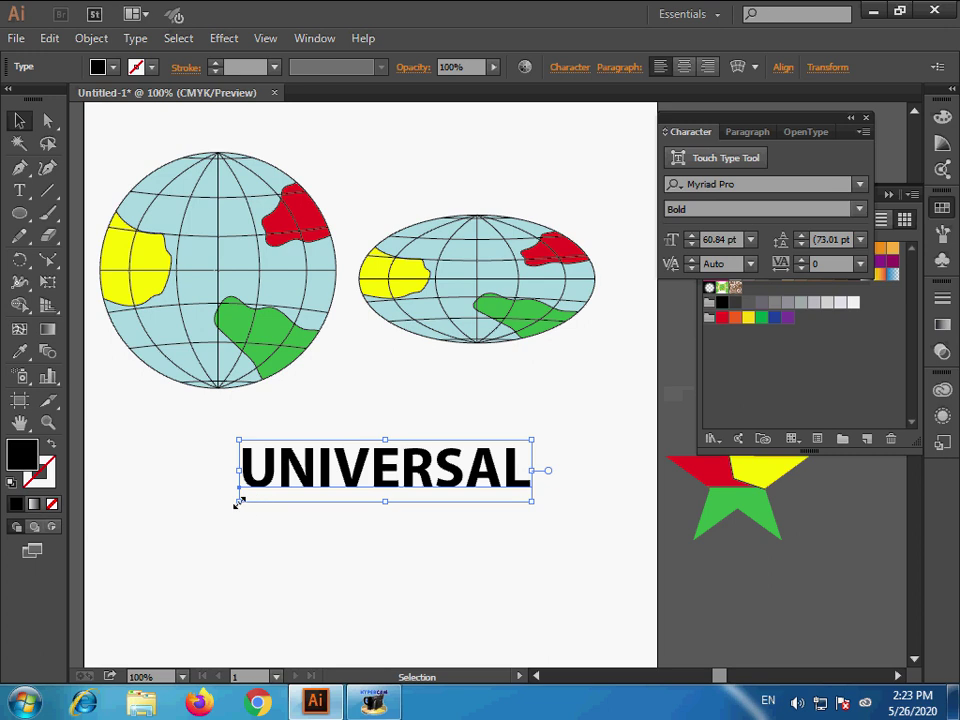
{"action": "left_click_drag", "start_coordinate": [239, 501], "coordinate": [160, 597]}
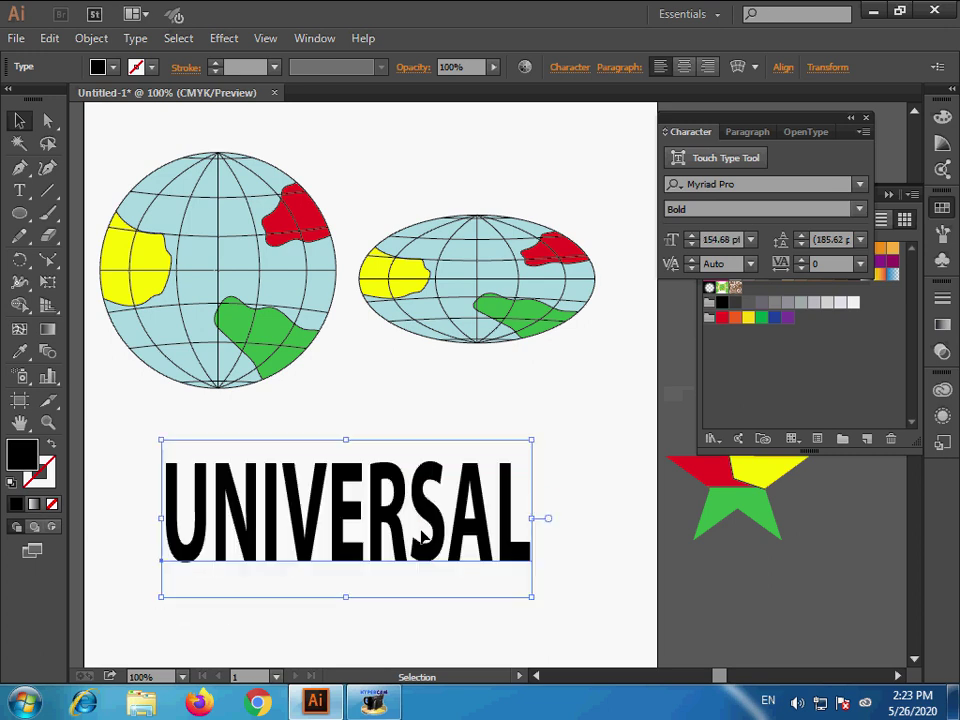
{"action": "left_click_drag", "start_coordinate": [428, 553], "coordinate": [430, 533]}
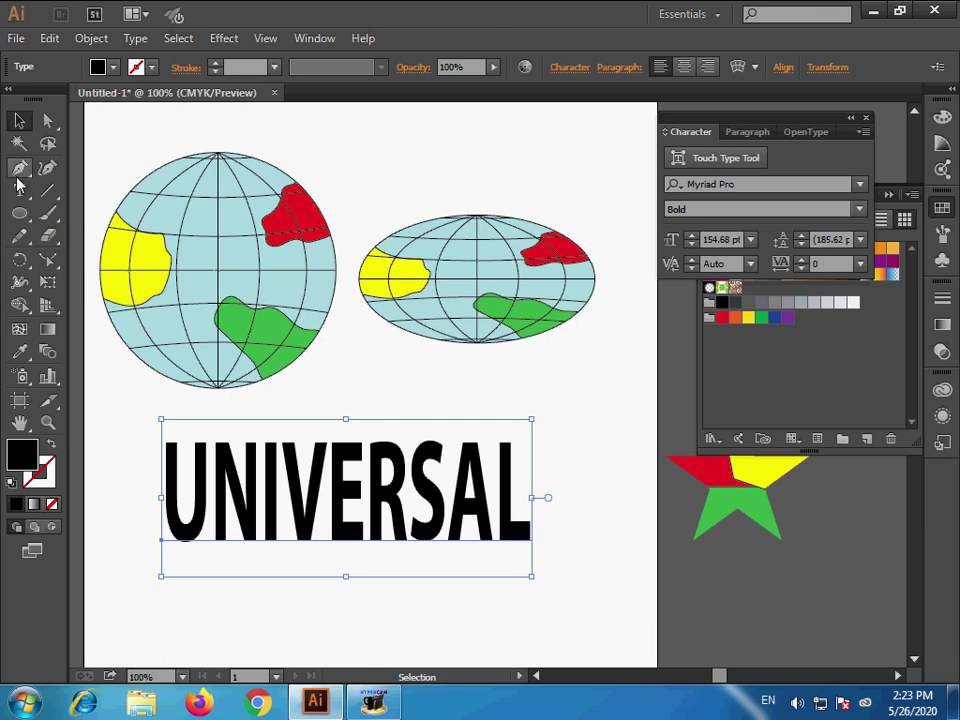
Step: Draw a wide blue-filled ellipse over the lower half of UNIVERSAL
{"action": "left_click", "coordinate": [19, 213]}
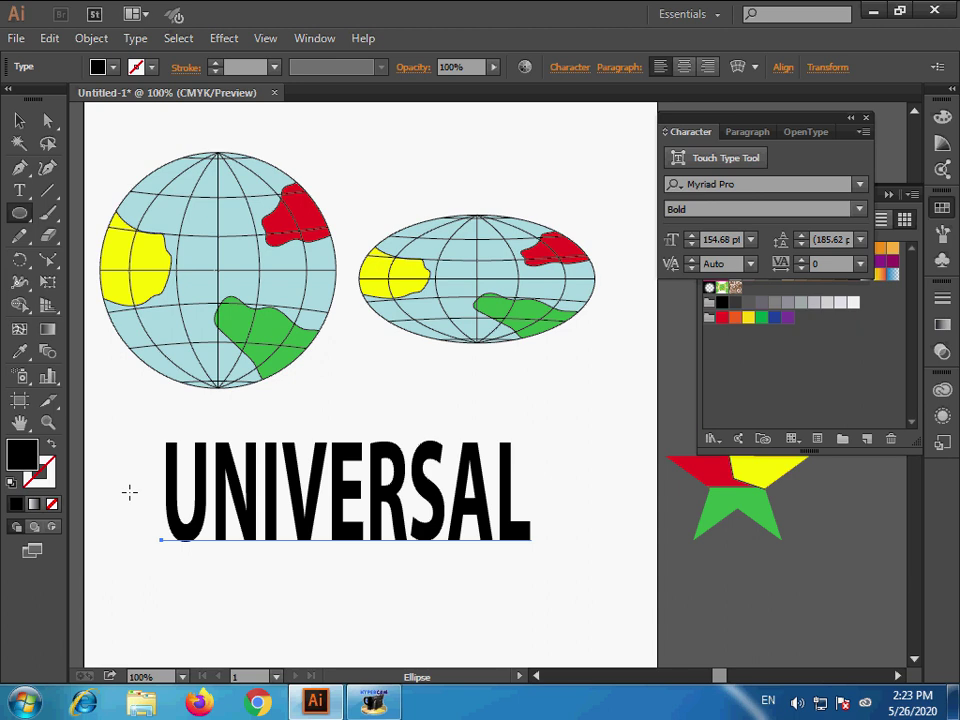
{"action": "left_click_drag", "start_coordinate": [119, 482], "coordinate": [556, 621]}
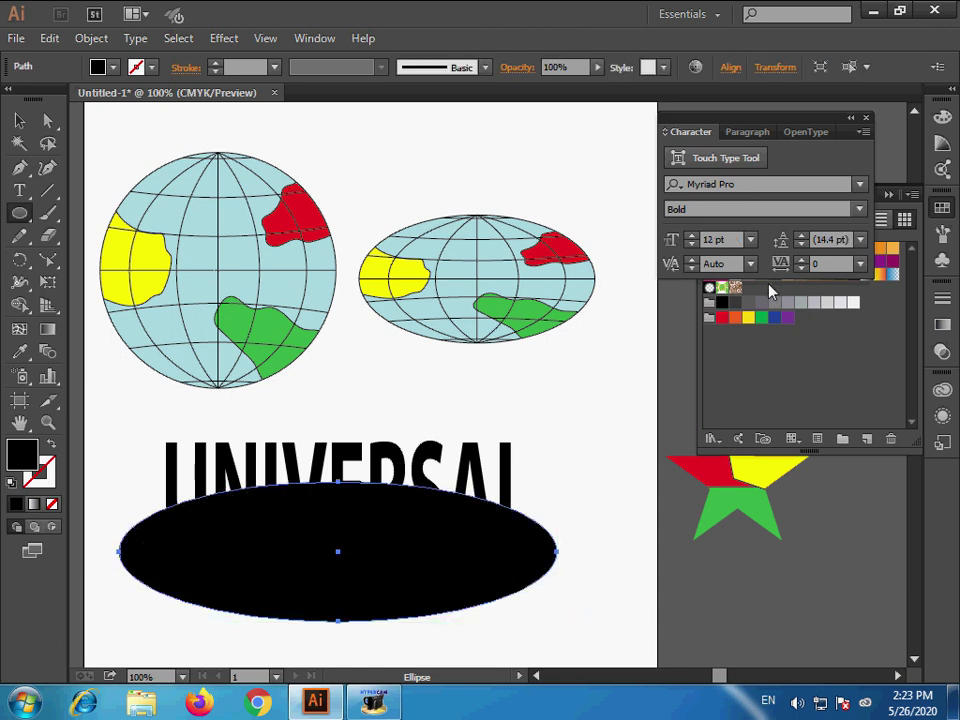
{"action": "left_click", "coordinate": [866, 349]}
{"action": "left_click", "coordinate": [800, 247]}
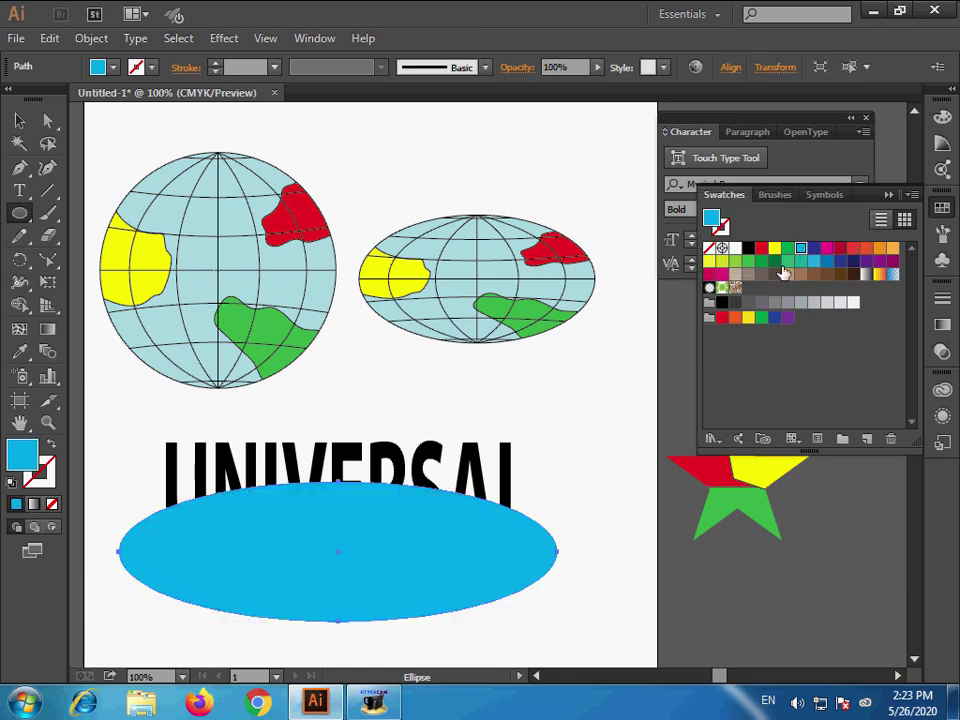
Step: Bring the UNIVERSAL text in front of the ellipse
{"action": "left_click", "coordinate": [19, 120]}
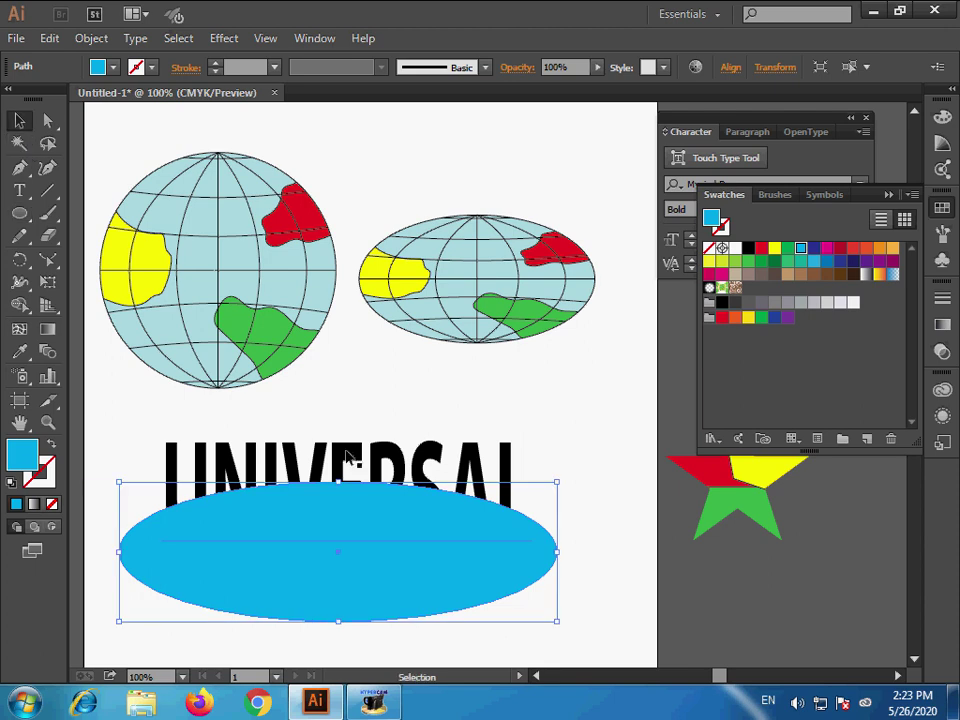
{"action": "left_click", "coordinate": [350, 451]}
{"action": "right_click", "coordinate": [355, 456]}
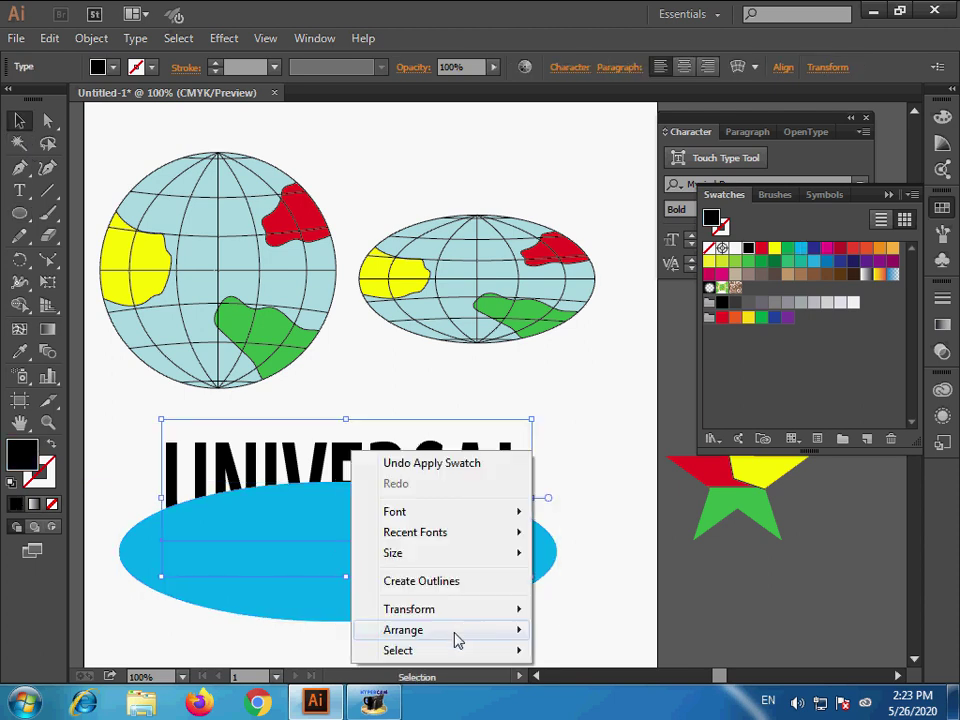
{"action": "left_click", "coordinate": [614, 540]}
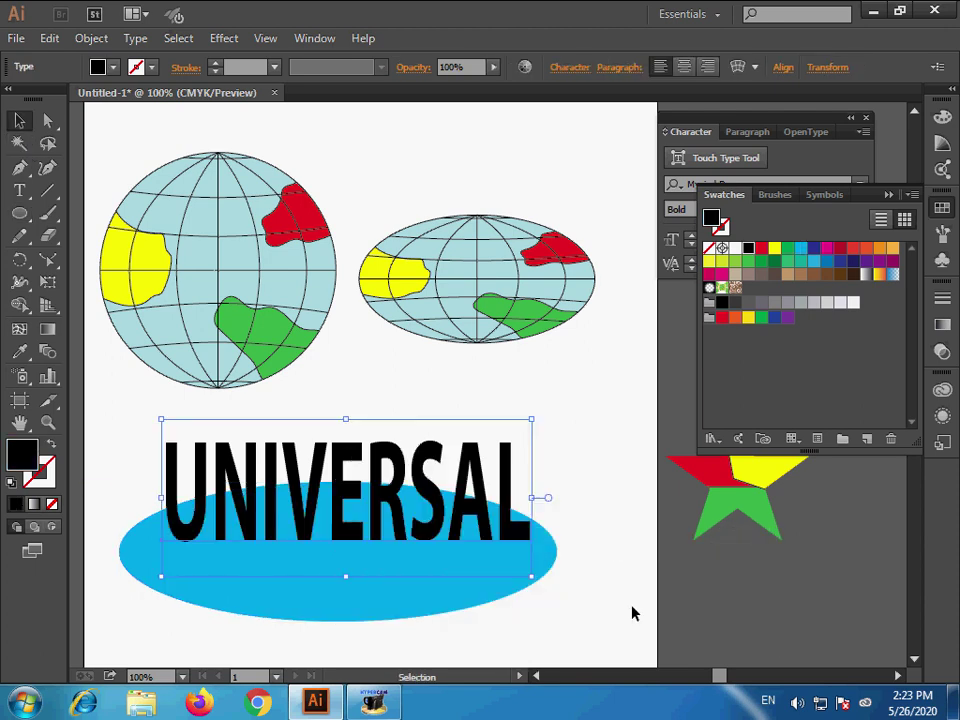
{"action": "left_click", "coordinate": [632, 613]}
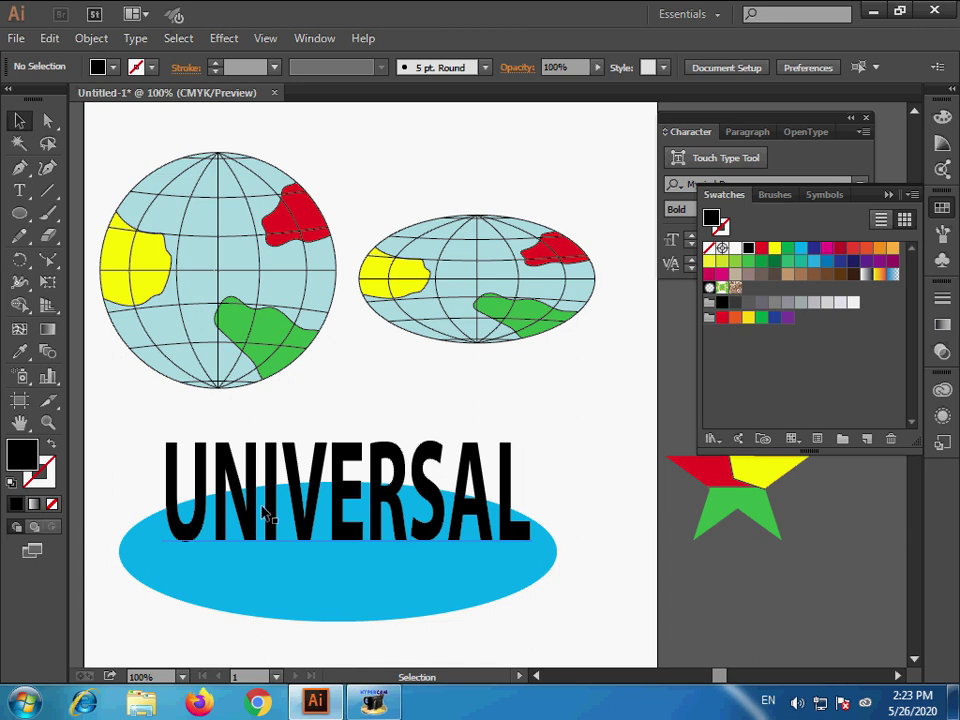
Step: Select the text and ellipse together and make a clipping mask
{"action": "left_click_drag", "start_coordinate": [113, 465], "coordinate": [385, 572]}
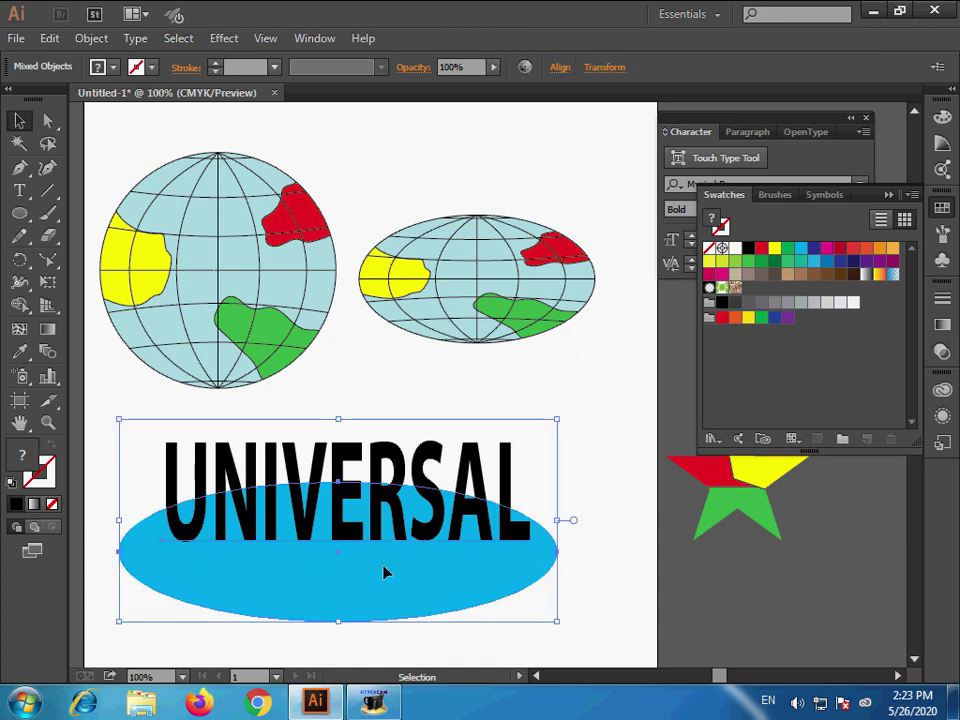
{"action": "right_click", "coordinate": [431, 546]}
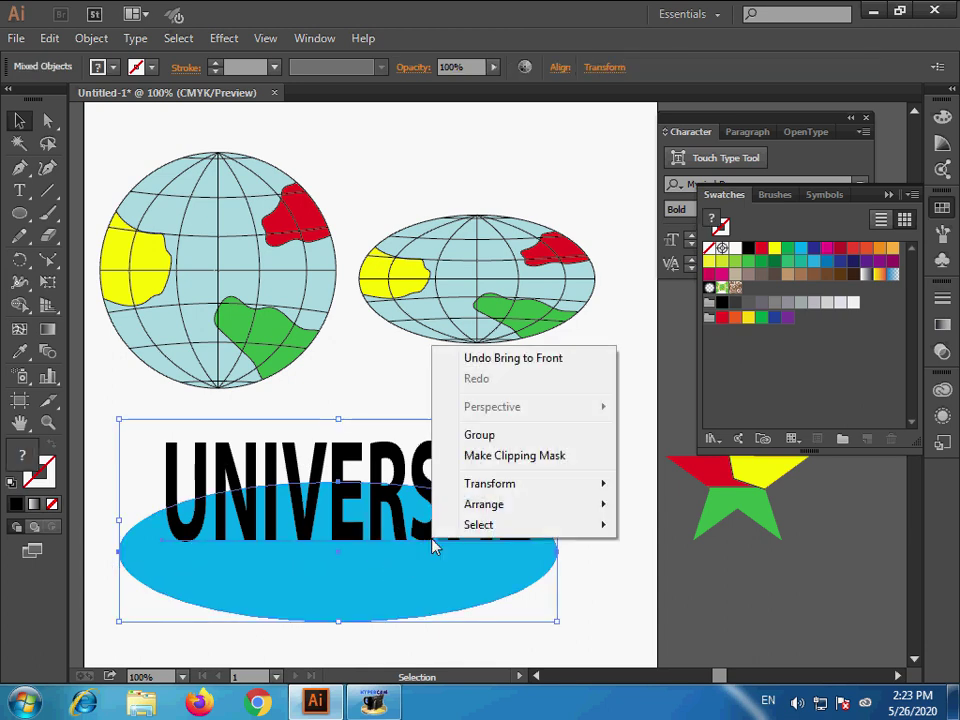
{"action": "left_click", "coordinate": [550, 472]}
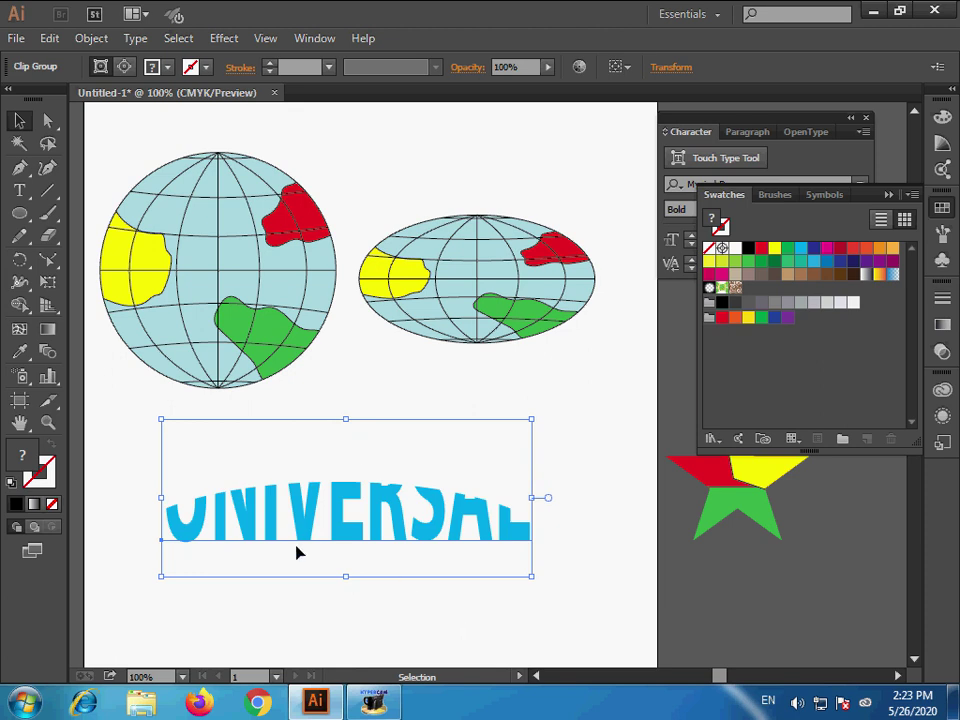
Step: Color the top part of the clipped UNIVERSAL letters green
{"action": "left_click", "coordinate": [47, 120]}
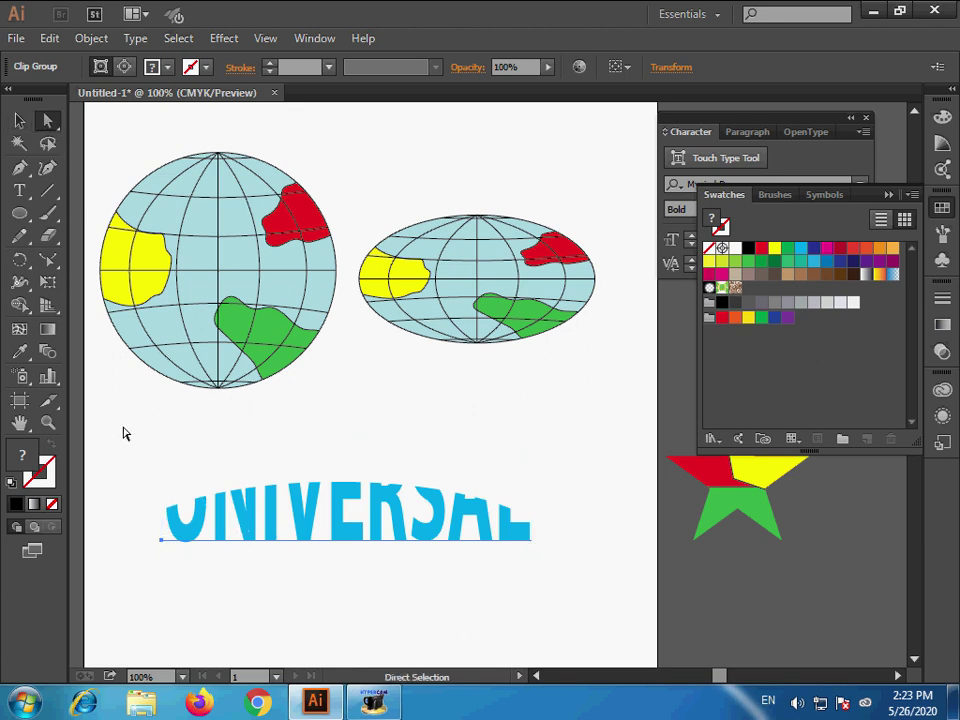
{"action": "left_click_drag", "start_coordinate": [107, 407], "coordinate": [399, 450]}
{"action": "key", "text": "Delete"}
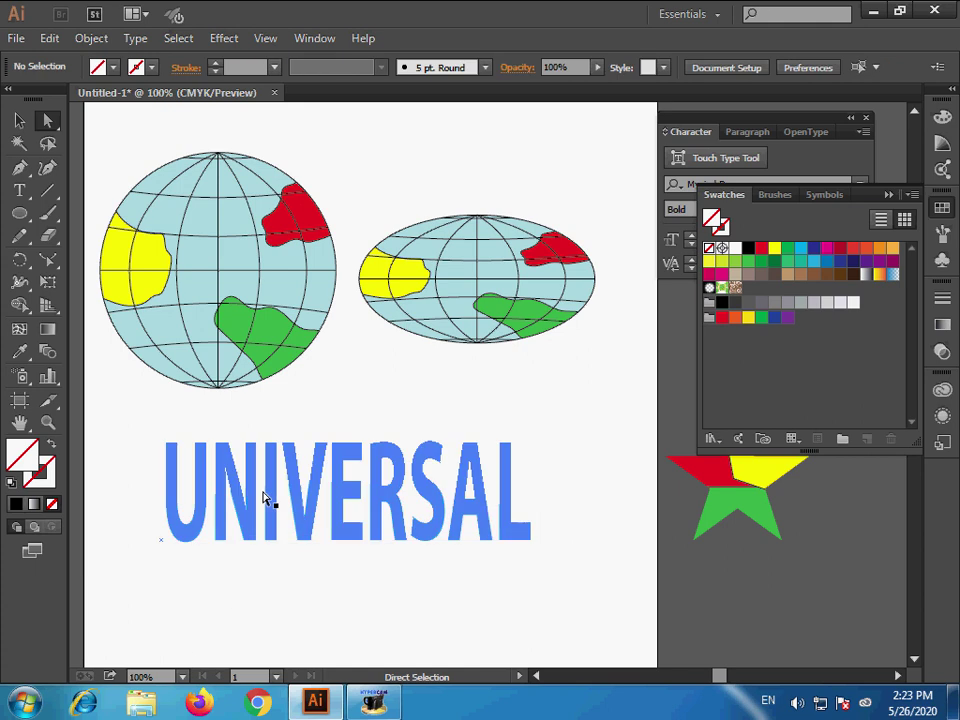
{"action": "key", "text": "ctrl+z"}
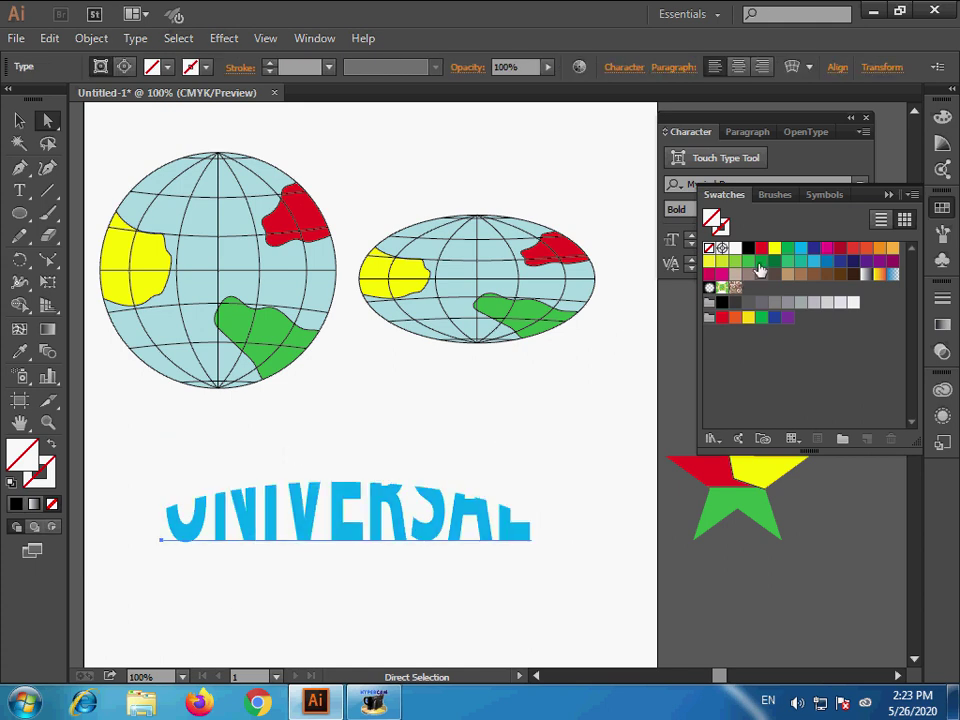
{"action": "left_click", "coordinate": [787, 248]}
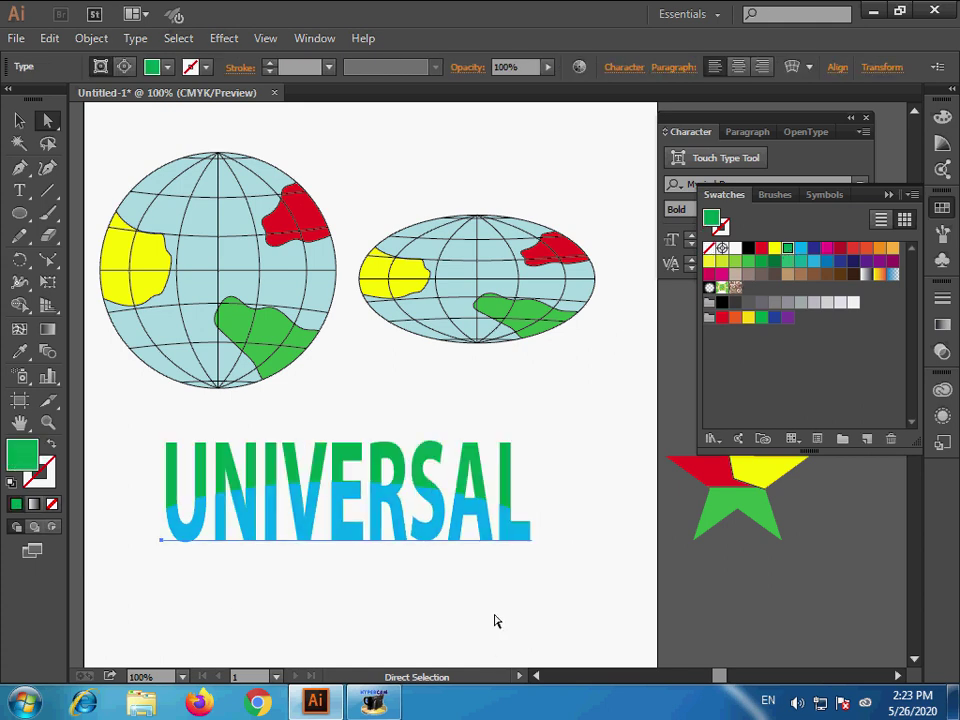
{"action": "left_click", "coordinate": [19, 120]}
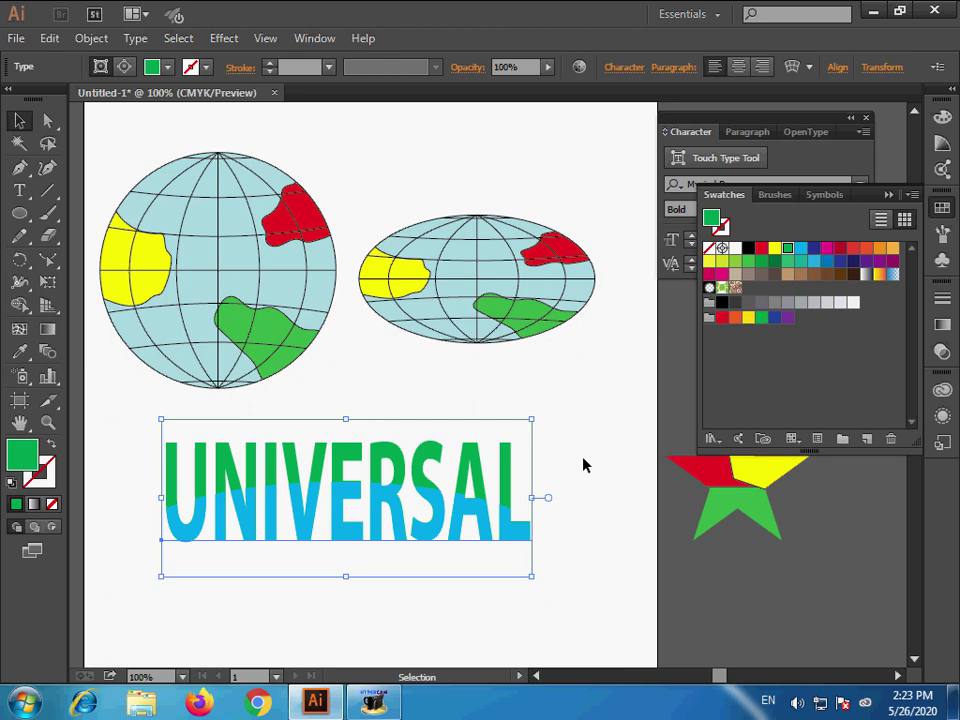
{"action": "left_click", "coordinate": [610, 530]}
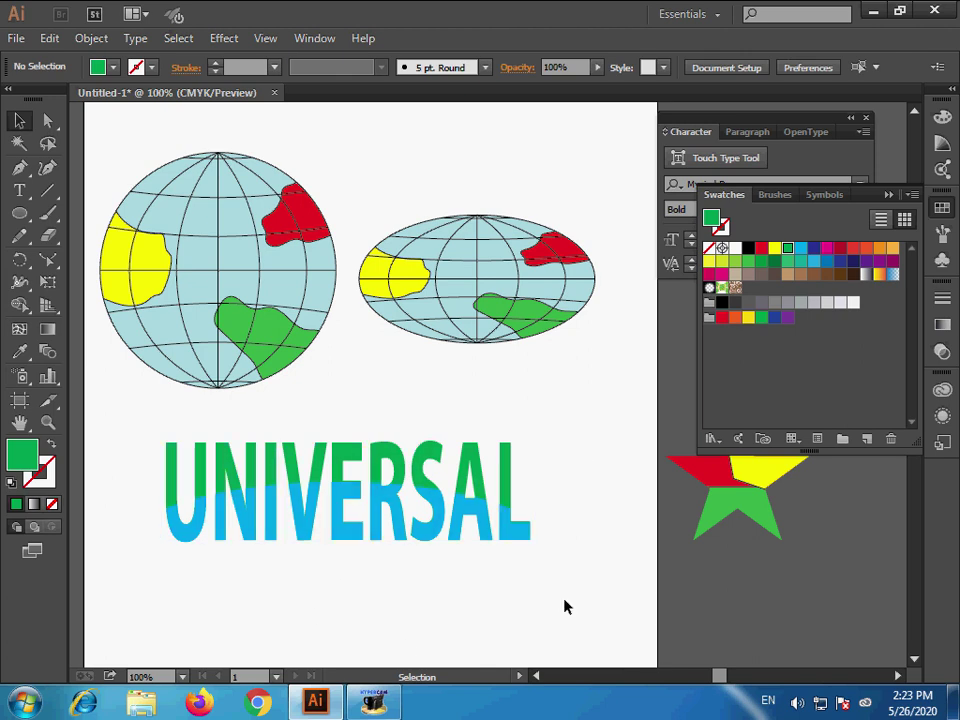
Step: Give the UNIVERSAL clip group a black 1 pt stroke
{"action": "left_click", "coordinate": [461, 523]}
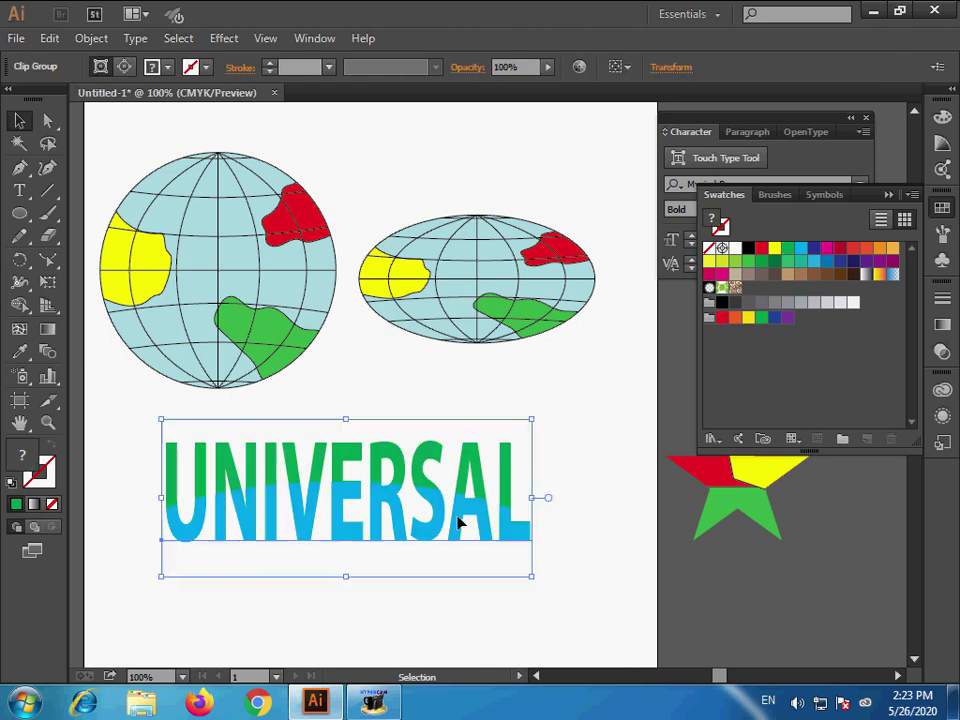
{"action": "left_click", "coordinate": [207, 68]}
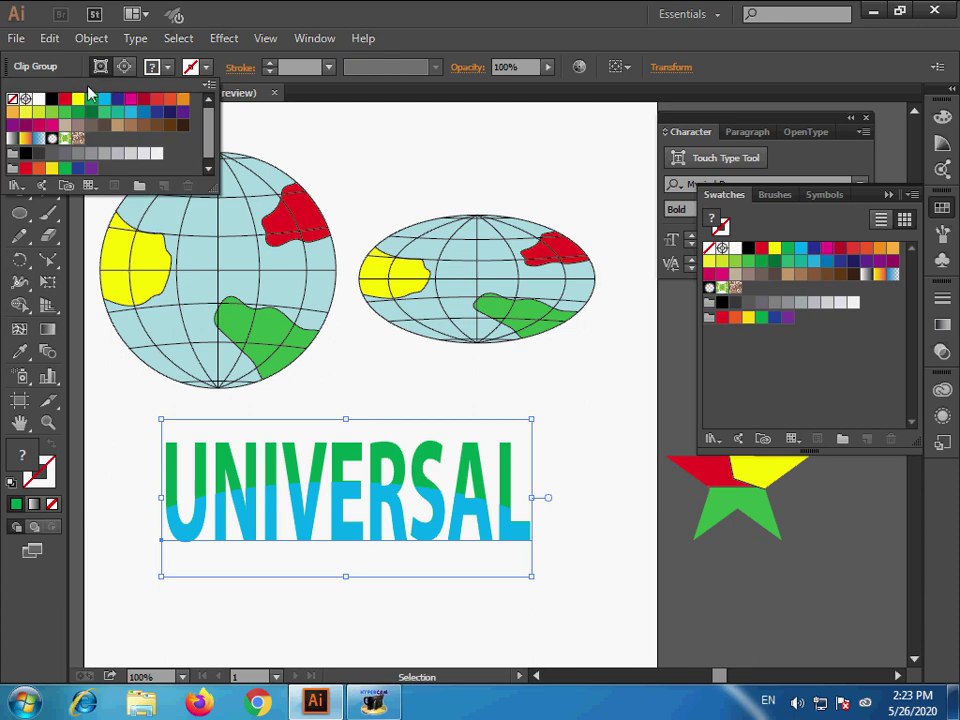
{"action": "left_click", "coordinate": [51, 99]}
{"action": "left_click", "coordinate": [573, 545]}
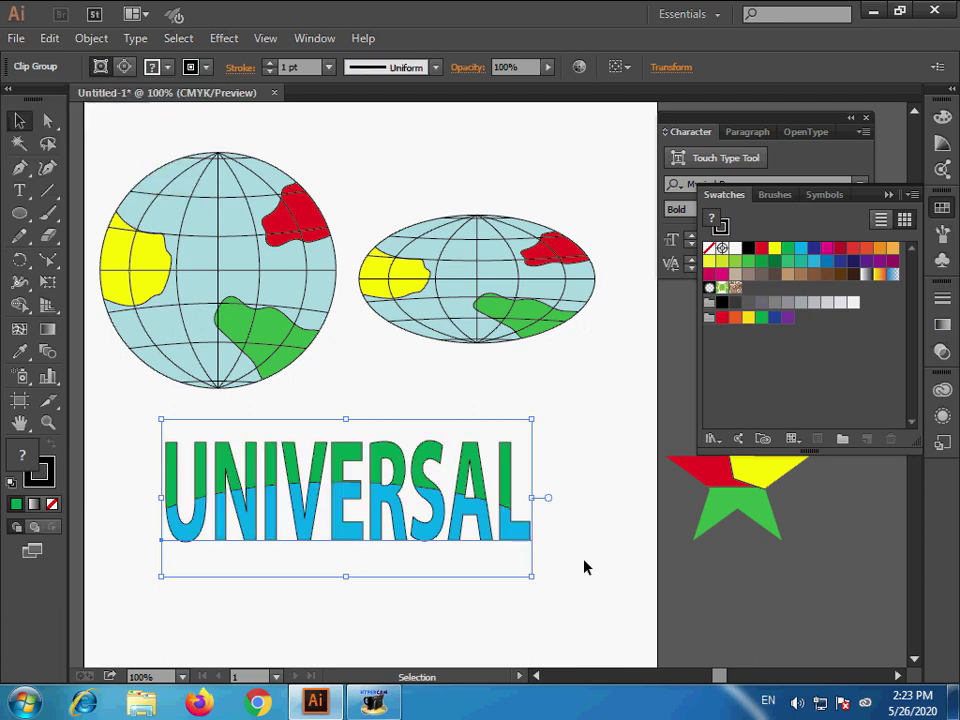
{"action": "left_click", "coordinate": [581, 579]}
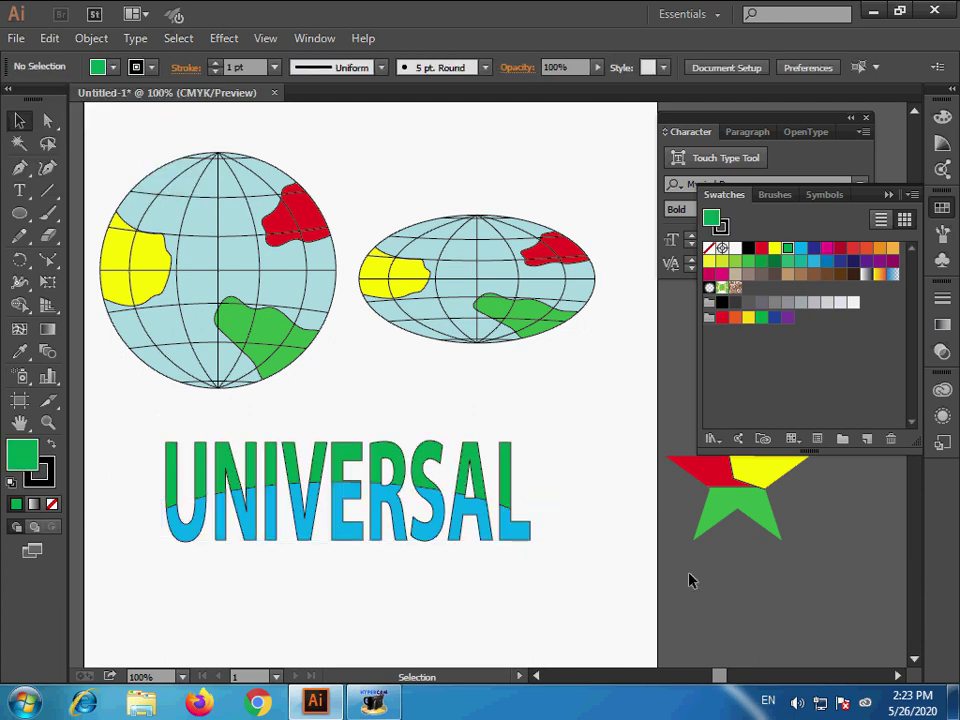
Step: Move UNIVERSAL down slightly and shift both globes left and down
{"action": "left_click_drag", "start_coordinate": [555, 578], "coordinate": [522, 581]}
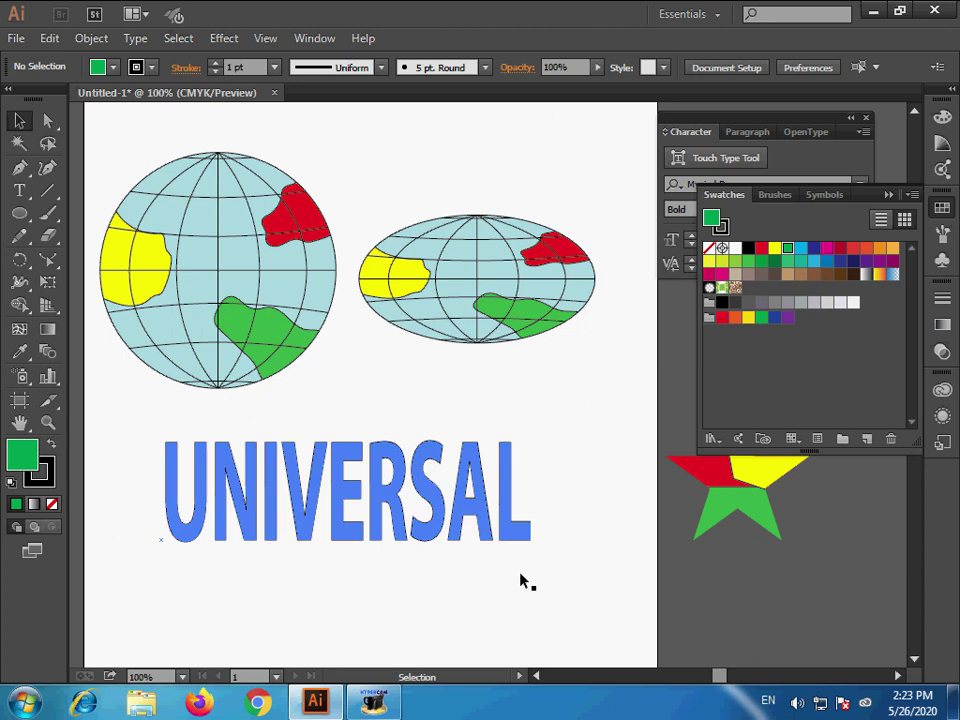
{"action": "left_click_drag", "start_coordinate": [373, 506], "coordinate": [386, 557]}
{"action": "left_click_drag", "start_coordinate": [433, 317], "coordinate": [313, 418]}
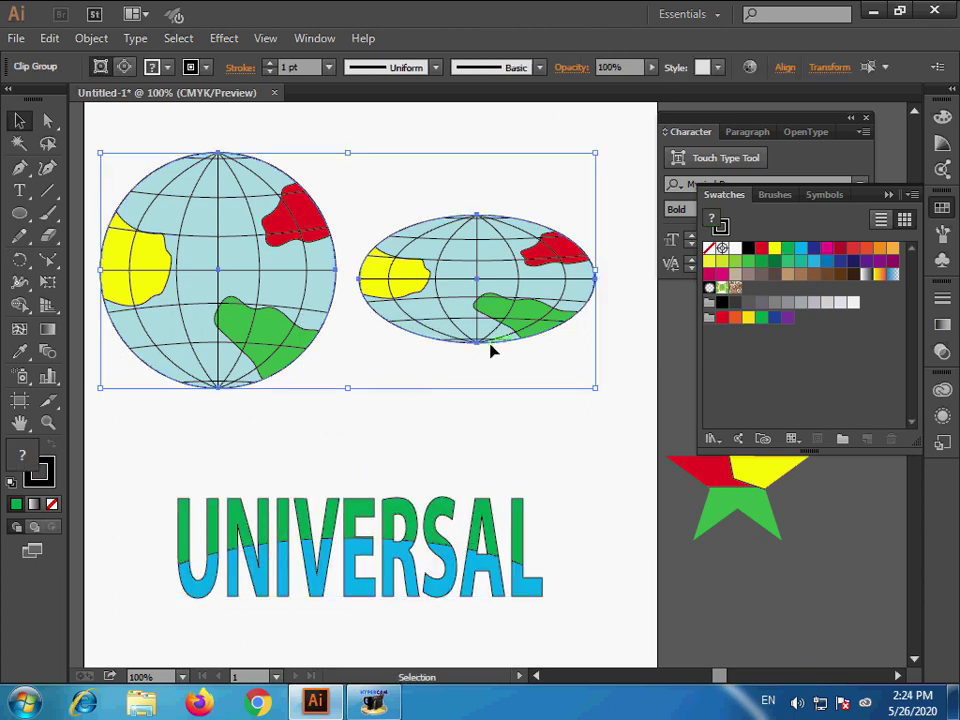
{"action": "left_click_drag", "start_coordinate": [491, 349], "coordinate": [386, 432]}
{"action": "right_click", "coordinate": [399, 423]}
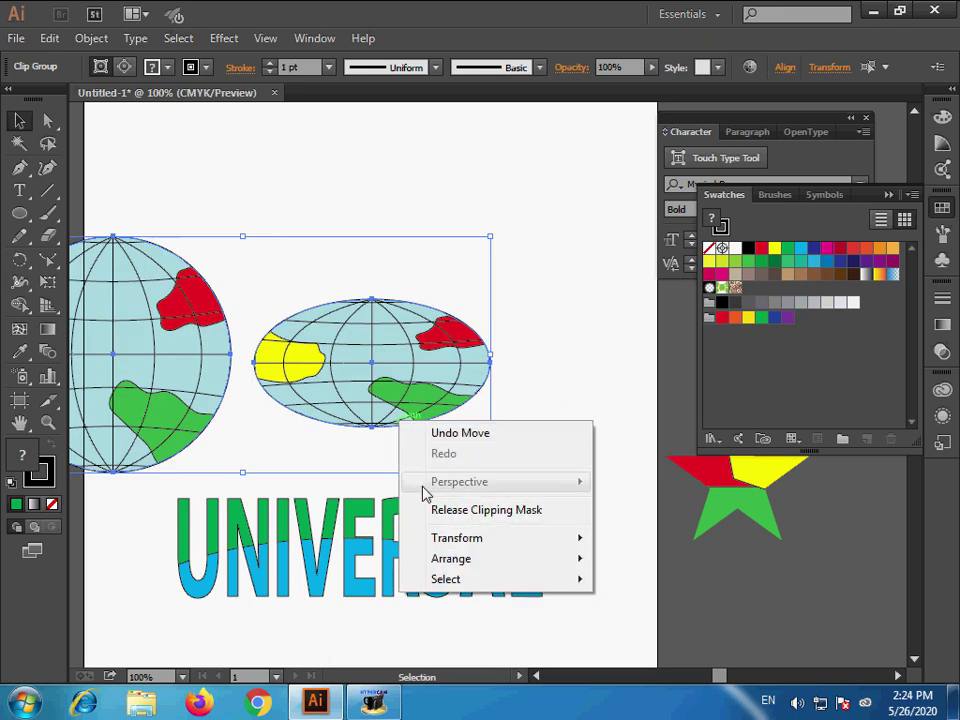
{"action": "key", "text": "Escape"}
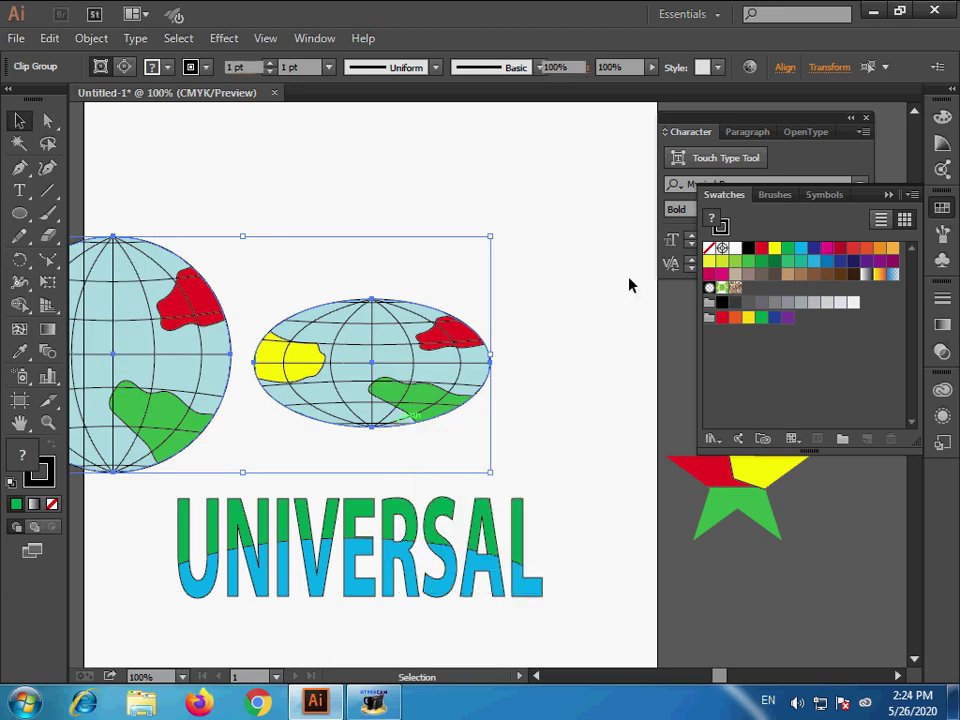
{"action": "left_click", "coordinate": [629, 286]}
Step: Move the round globe up out of the way and set the oval globe just above UNIVERSAL
{"action": "left_click_drag", "start_coordinate": [426, 356], "coordinate": [496, 279]}
{"action": "mouse_move", "coordinate": [182, 401]}
{"action": "left_mouse_down"}
{"action": "mouse_move", "coordinate": [182, 251]}
{"action": "mouse_move", "coordinate": [215, 237]}
{"action": "left_mouse_up"}
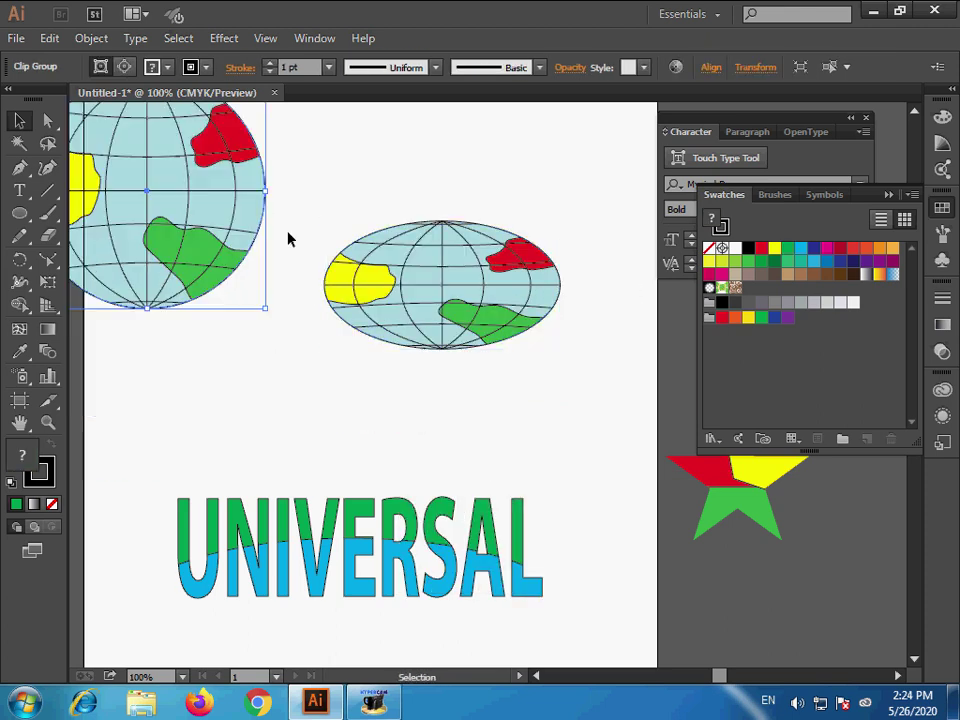
{"action": "left_click_drag", "start_coordinate": [415, 301], "coordinate": [291, 418]}
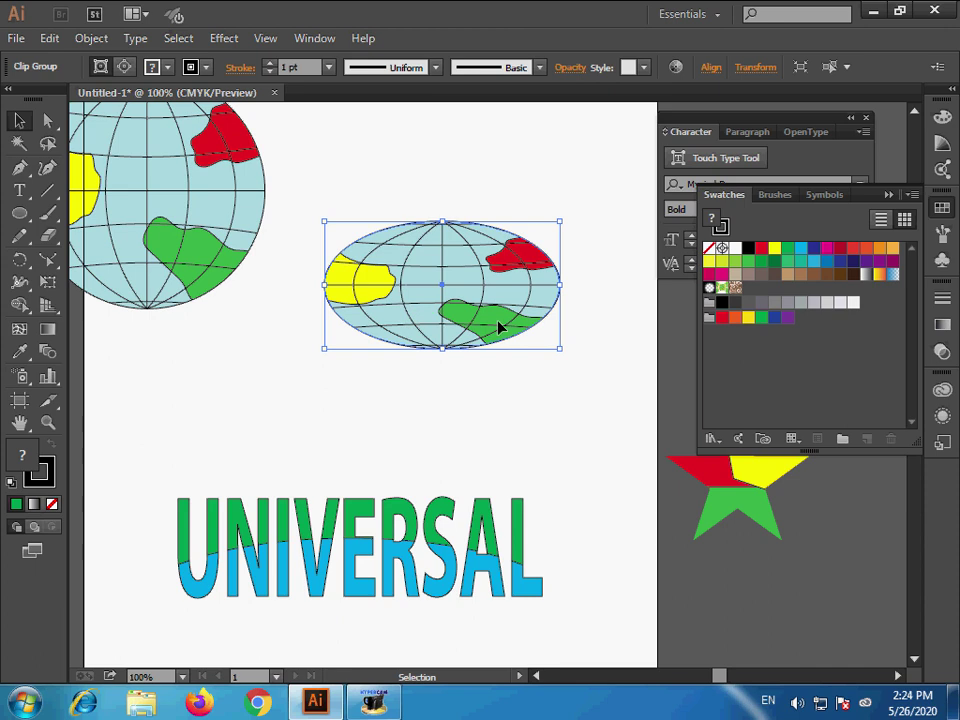
{"action": "mouse_move", "coordinate": [500, 326]}
{"action": "left_mouse_down"}
{"action": "mouse_move", "coordinate": [400, 412]}
{"action": "mouse_move", "coordinate": [418, 465]}
{"action": "left_mouse_up"}
{"action": "left_click", "coordinate": [558, 413]}
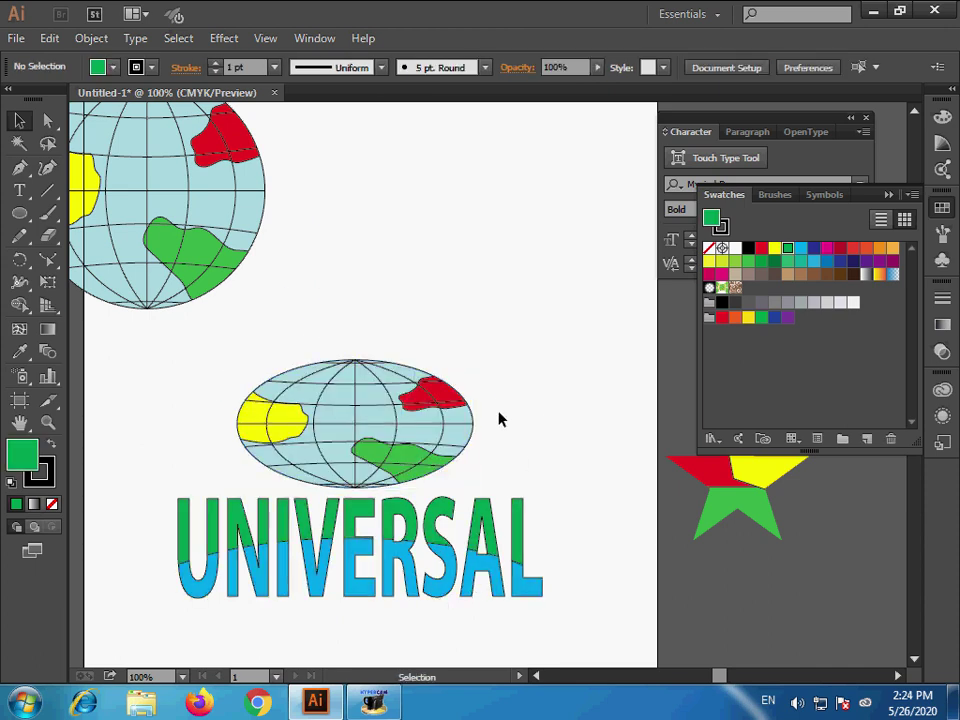
{"action": "left_click_drag", "start_coordinate": [407, 405], "coordinate": [407, 386]}
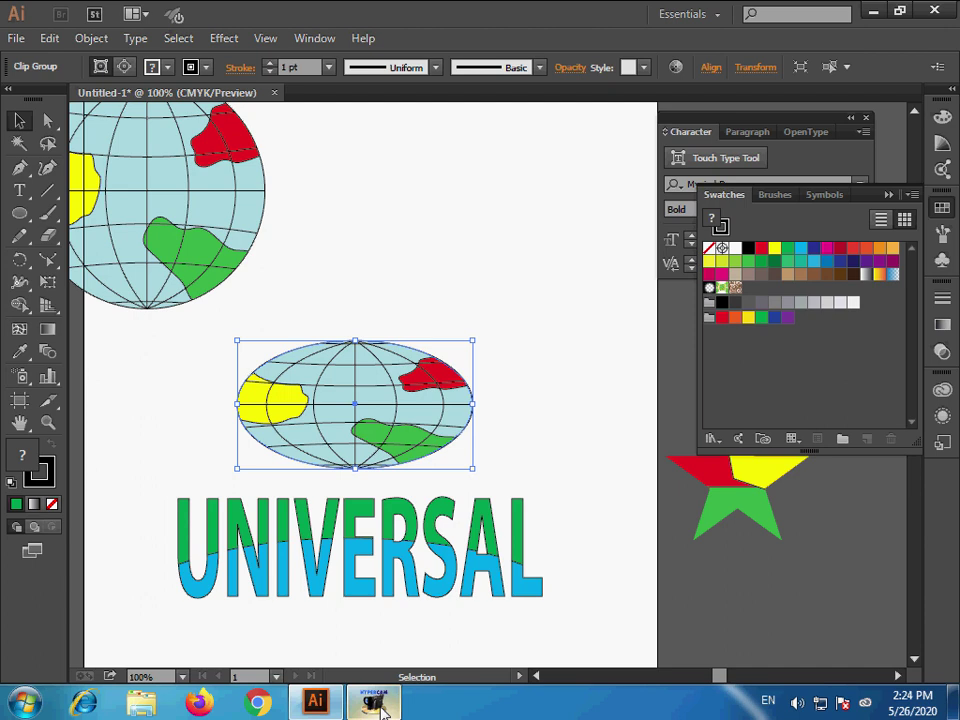